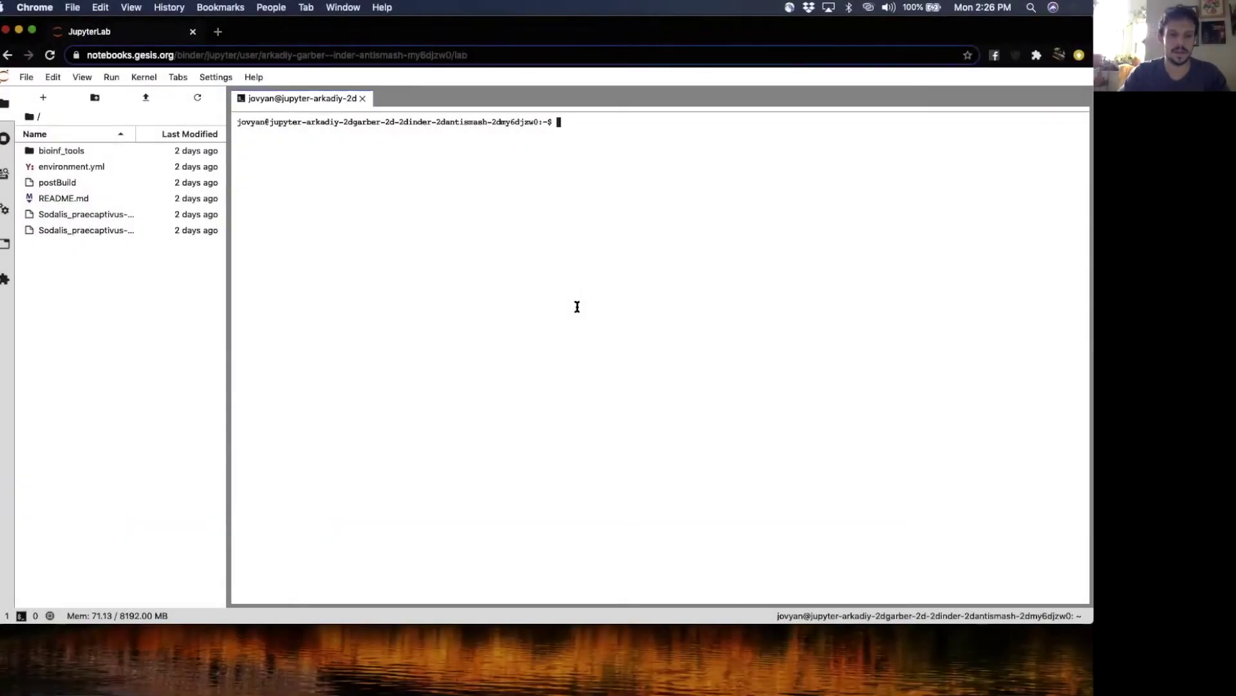
Step: List the home folder in detail with ls -lht and highlight the two Sodalis genome file names
type("ls -lht")
key("Return")
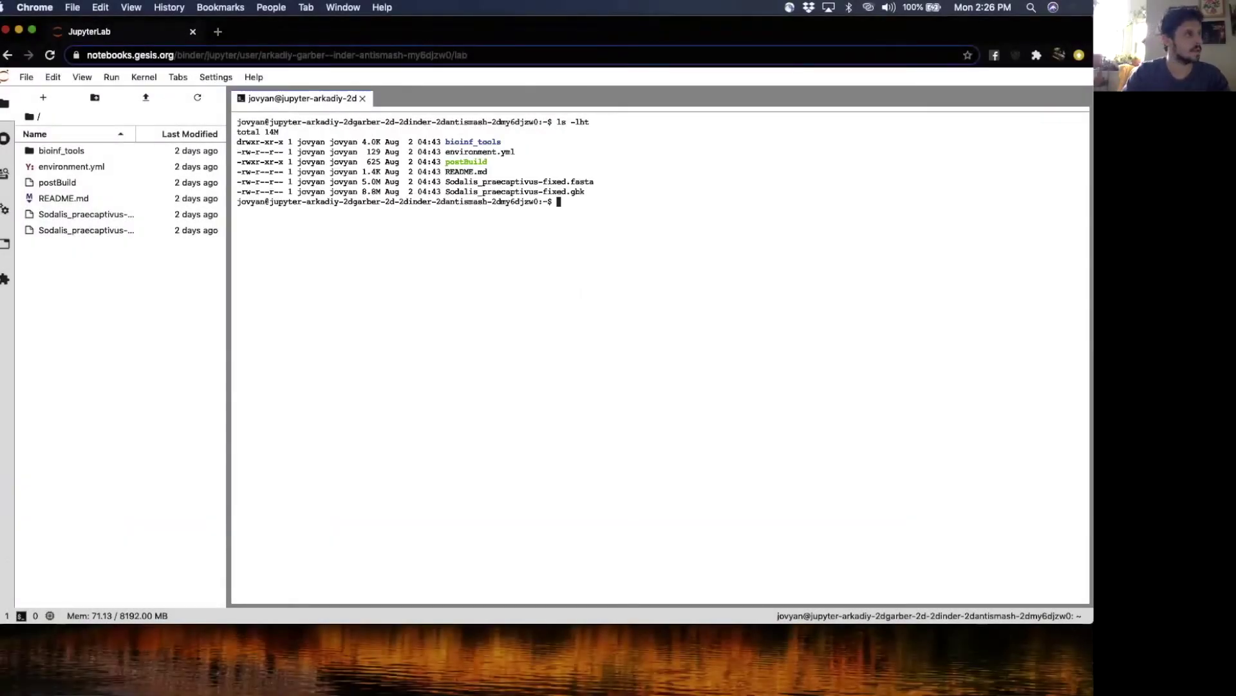
double_click(519, 189)
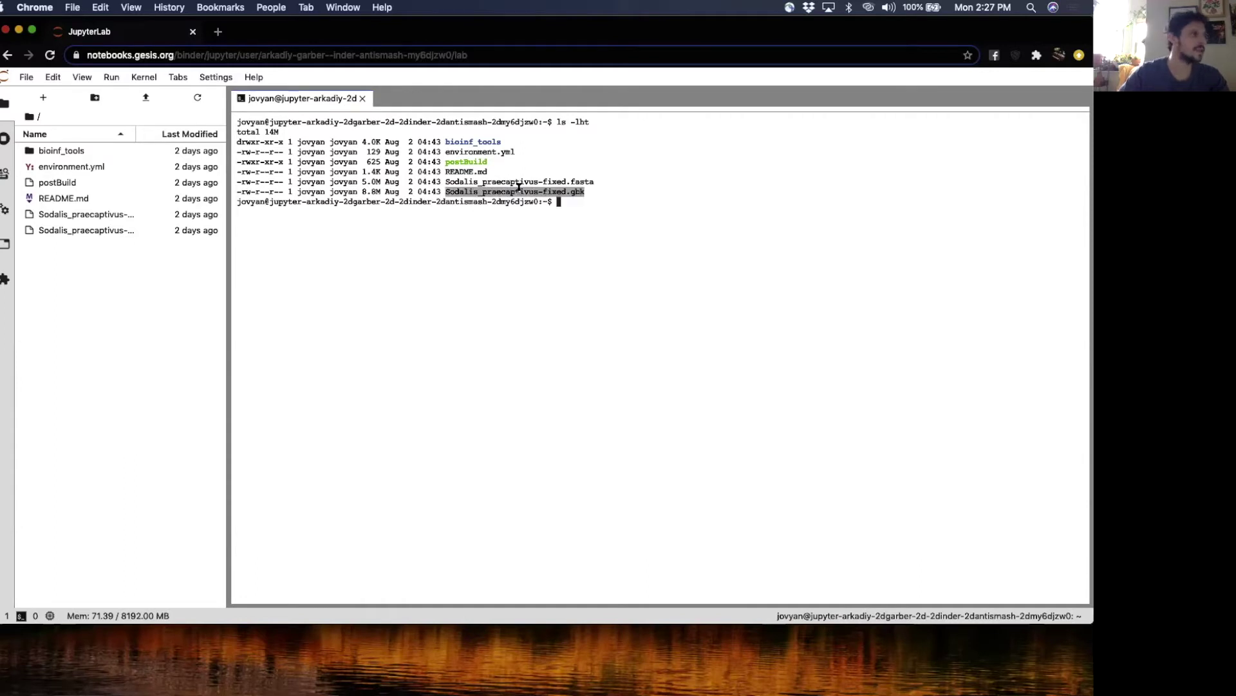
left_click(519, 188)
double_click(524, 181)
left_click(524, 183)
Step: Highlight the bioinf_tools entry in the listing, then begin typing a less .bashrc command
double_click(468, 141)
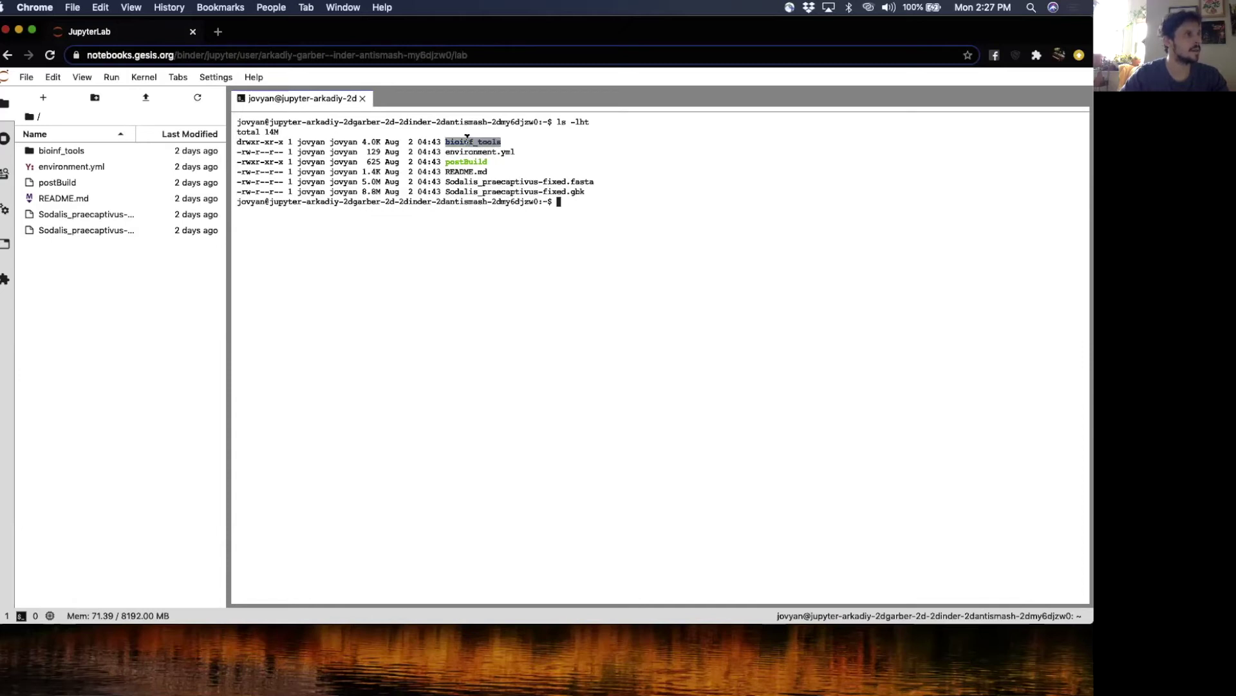
left_click(478, 143)
double_click(479, 141)
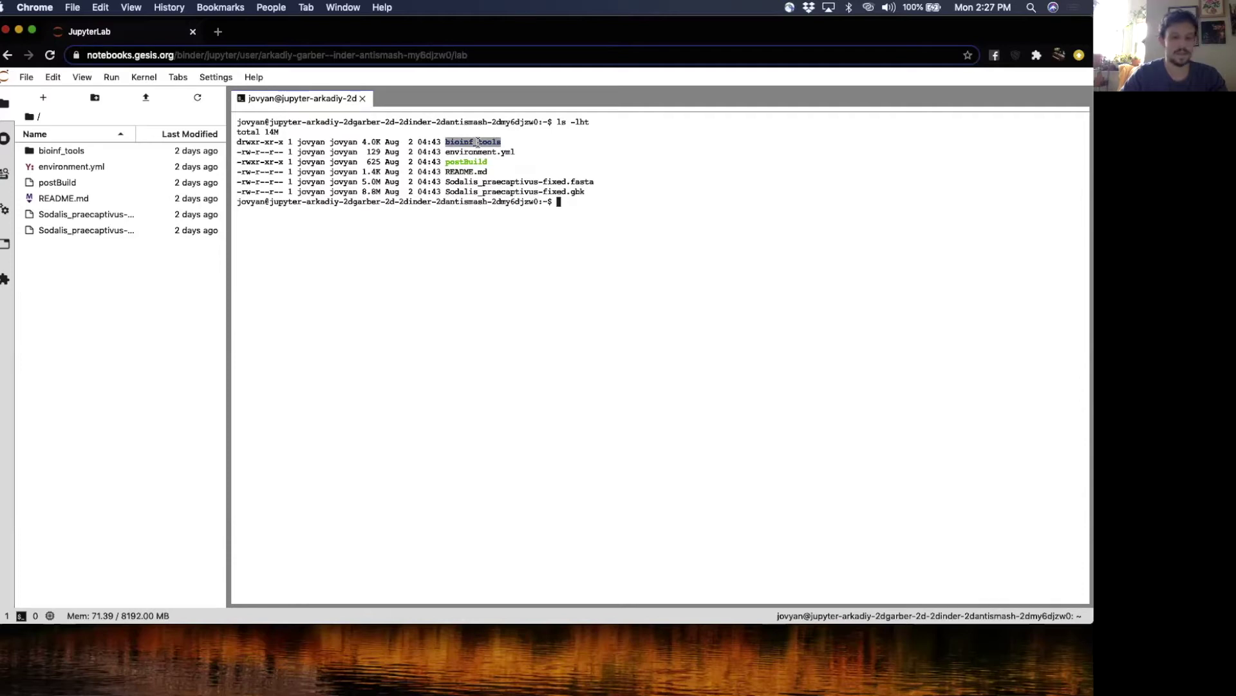
double_click(478, 142)
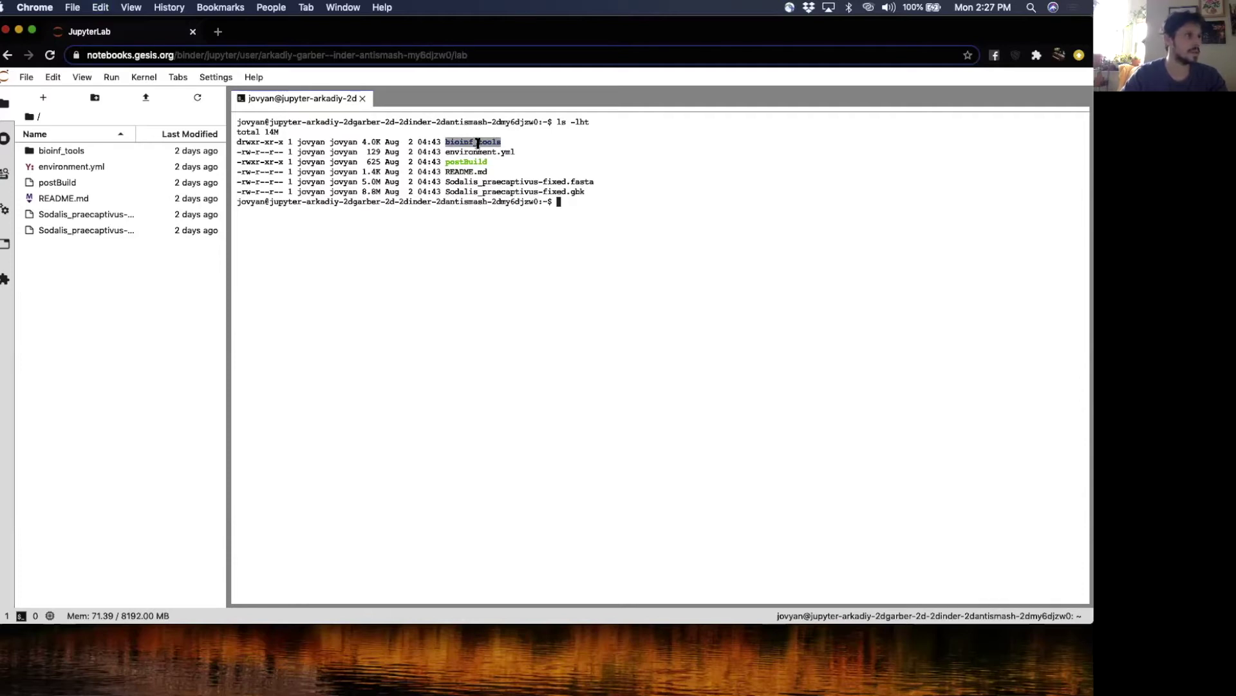
left_click(478, 143)
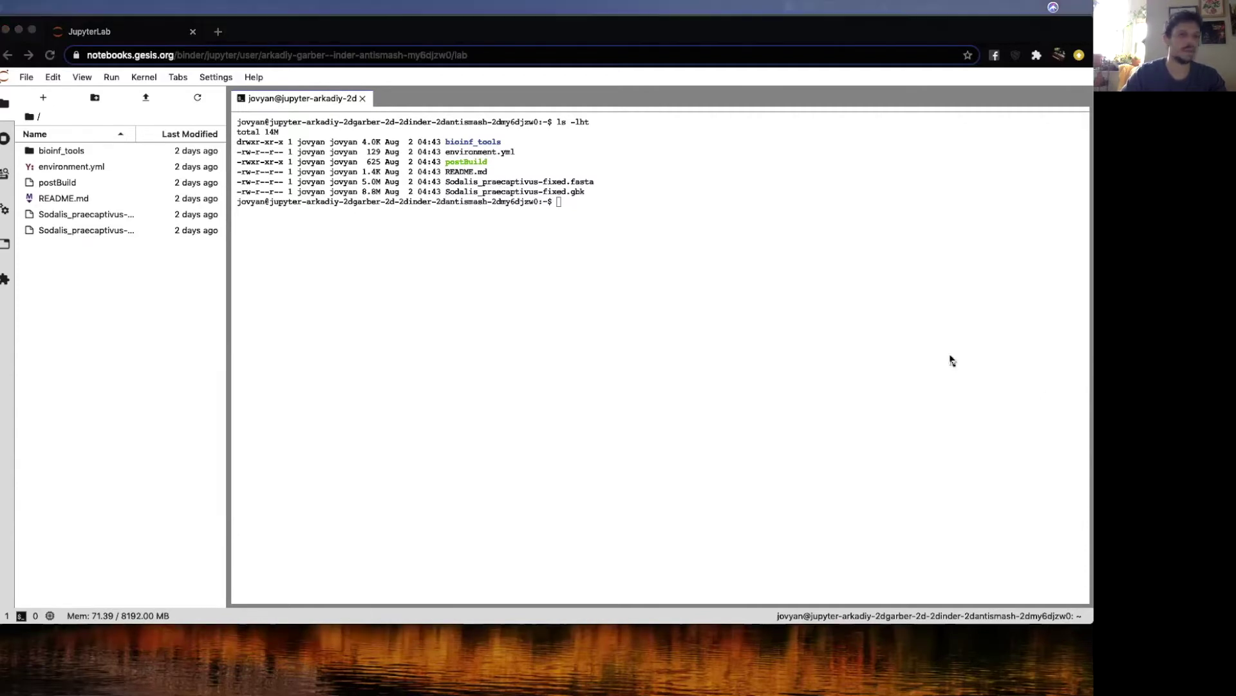
double_click(463, 140)
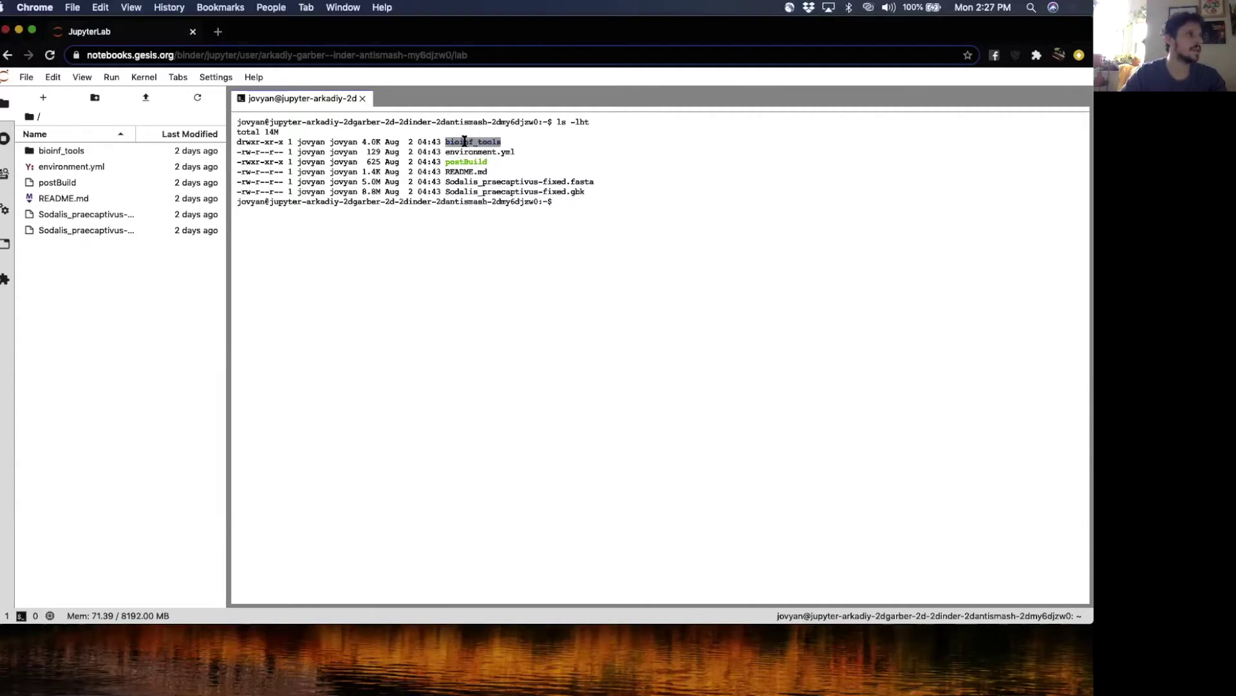
left_click(464, 141)
double_click(465, 141)
key("super+c")
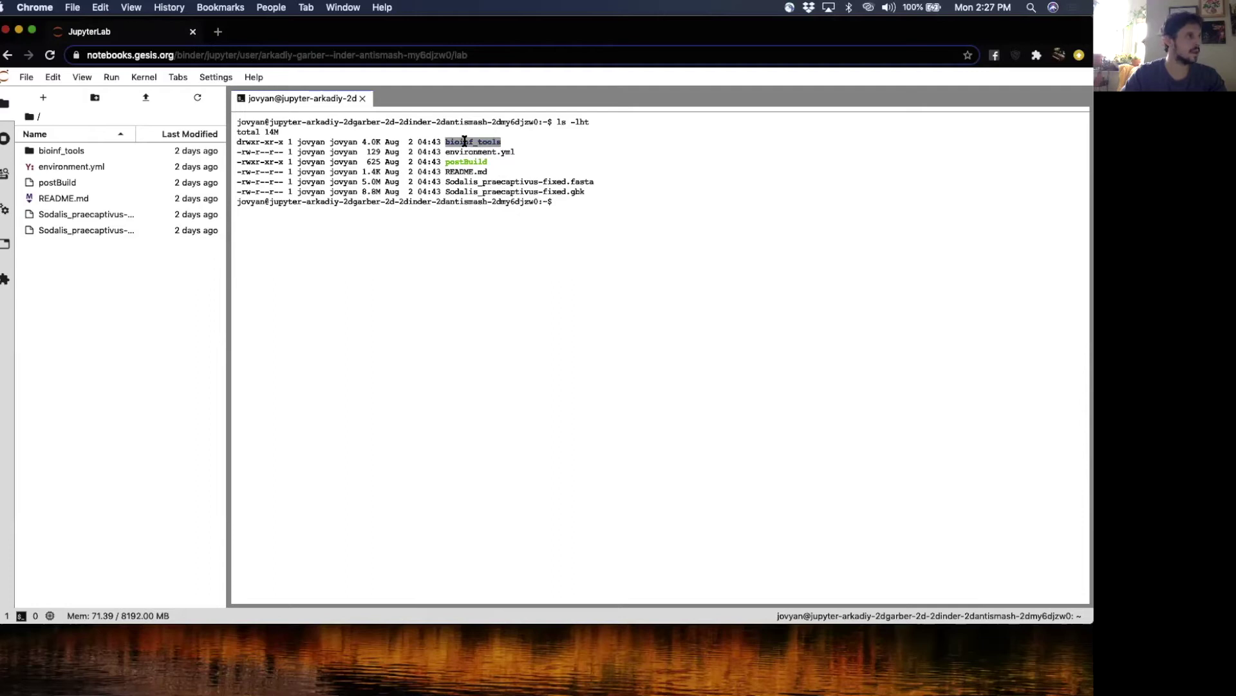
triple_click(464, 141)
left_click(457, 157)
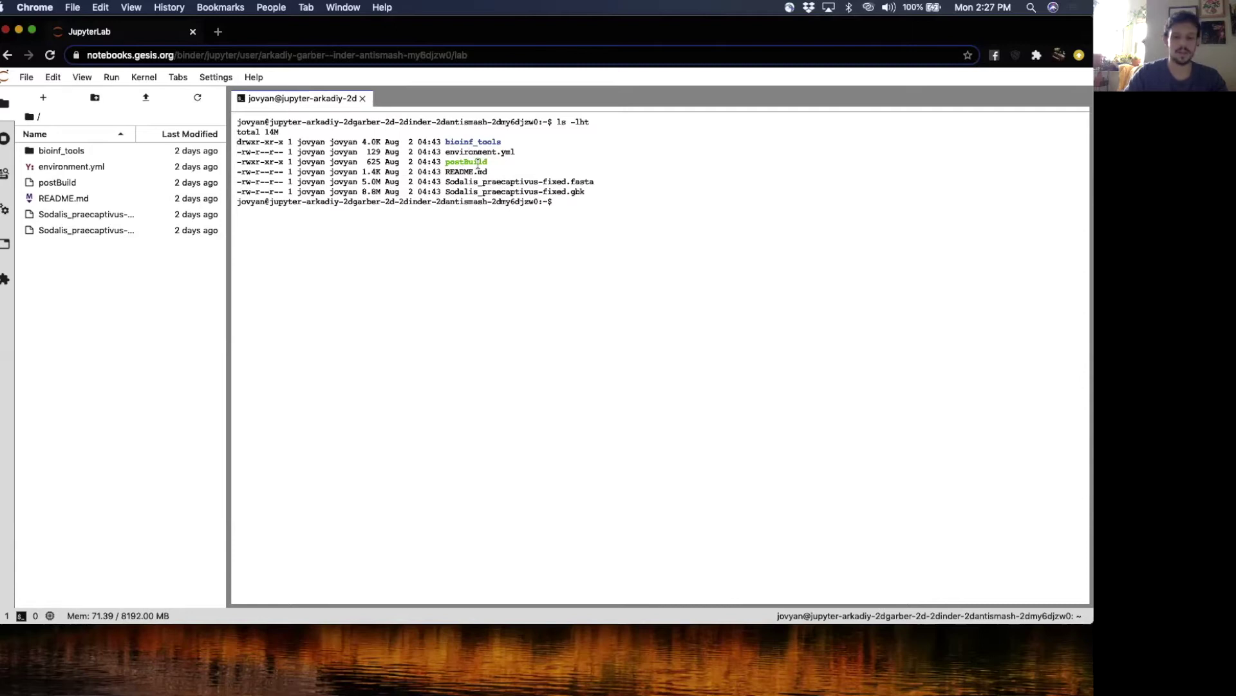
type("less l.bash")
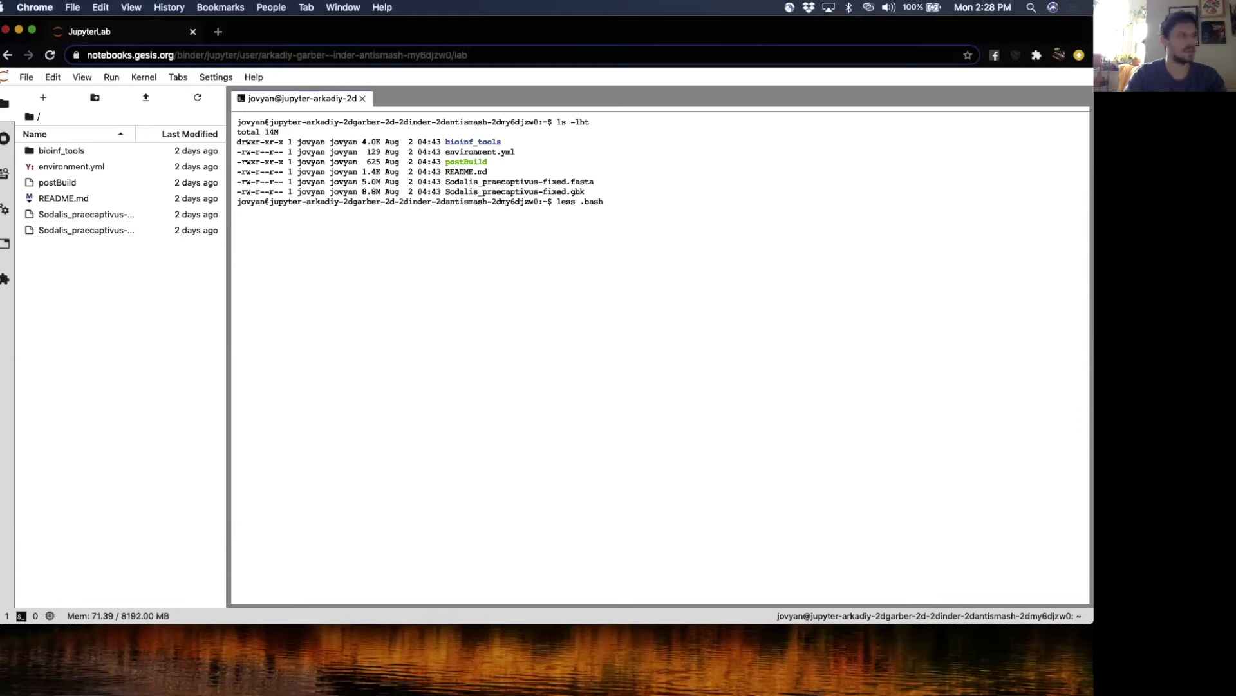
type("rc")
key("Return")
scroll(380, 437, "down", 10)
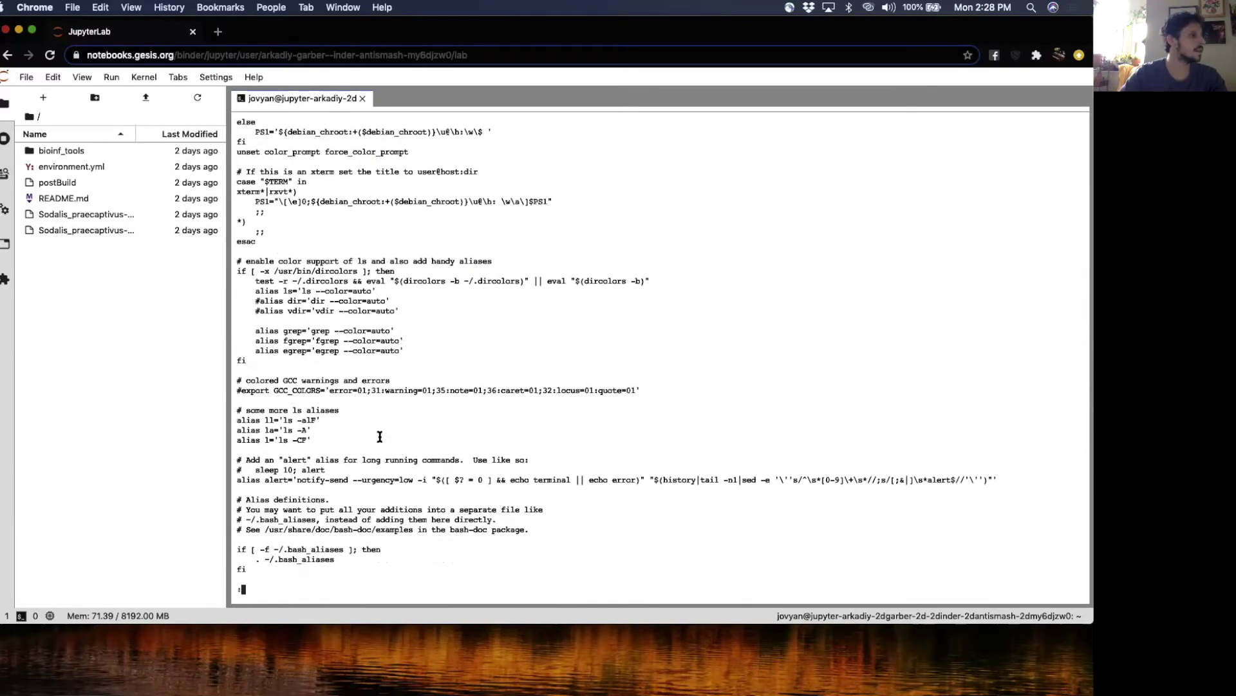
scroll(380, 437, "down", 3)
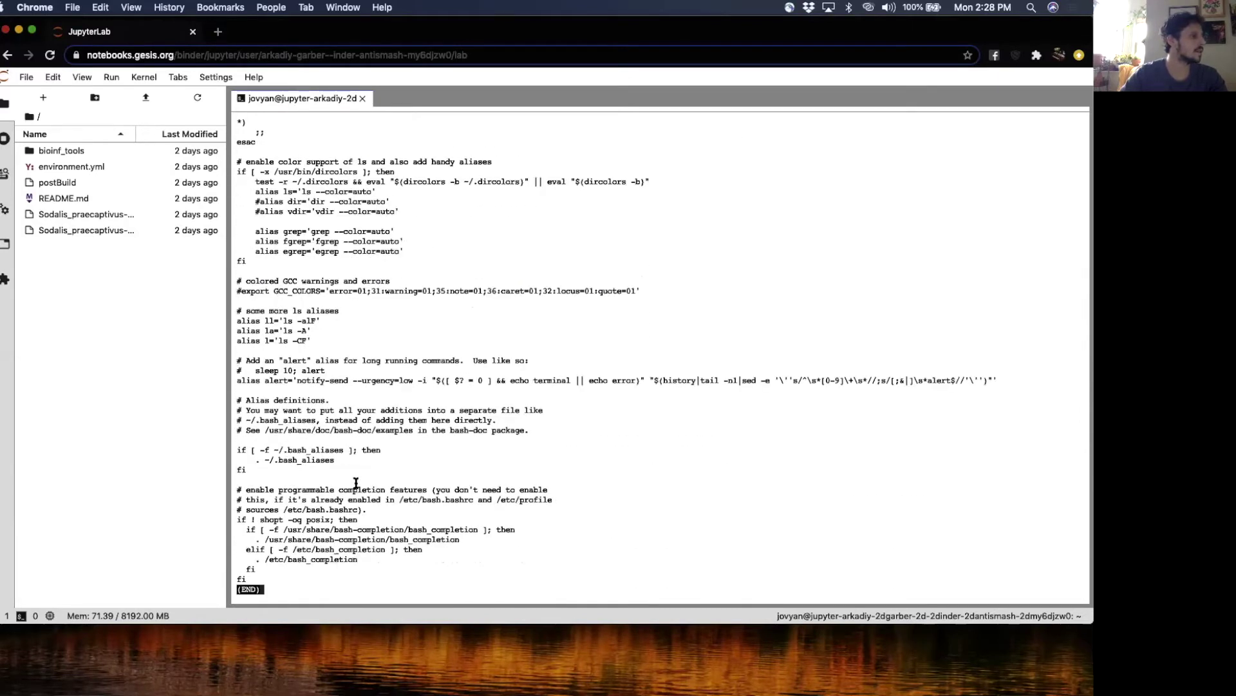
key("q")
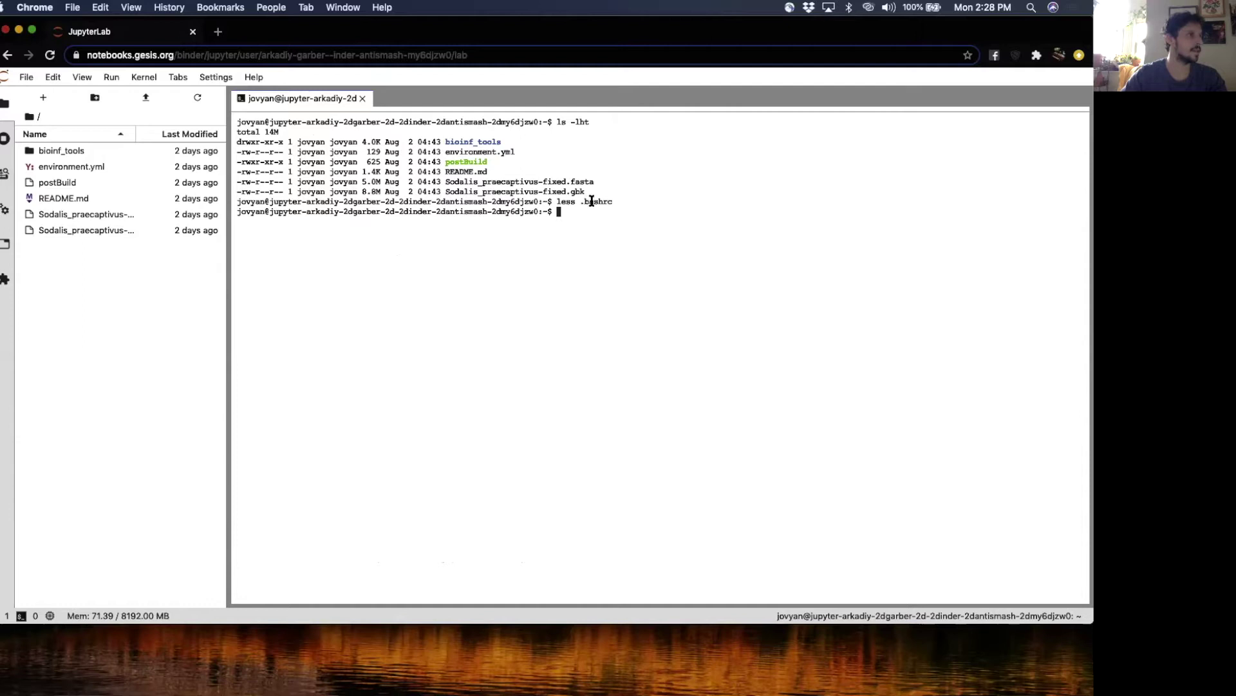
left_click_drag(579, 202, 609, 203)
key("super+Tab")
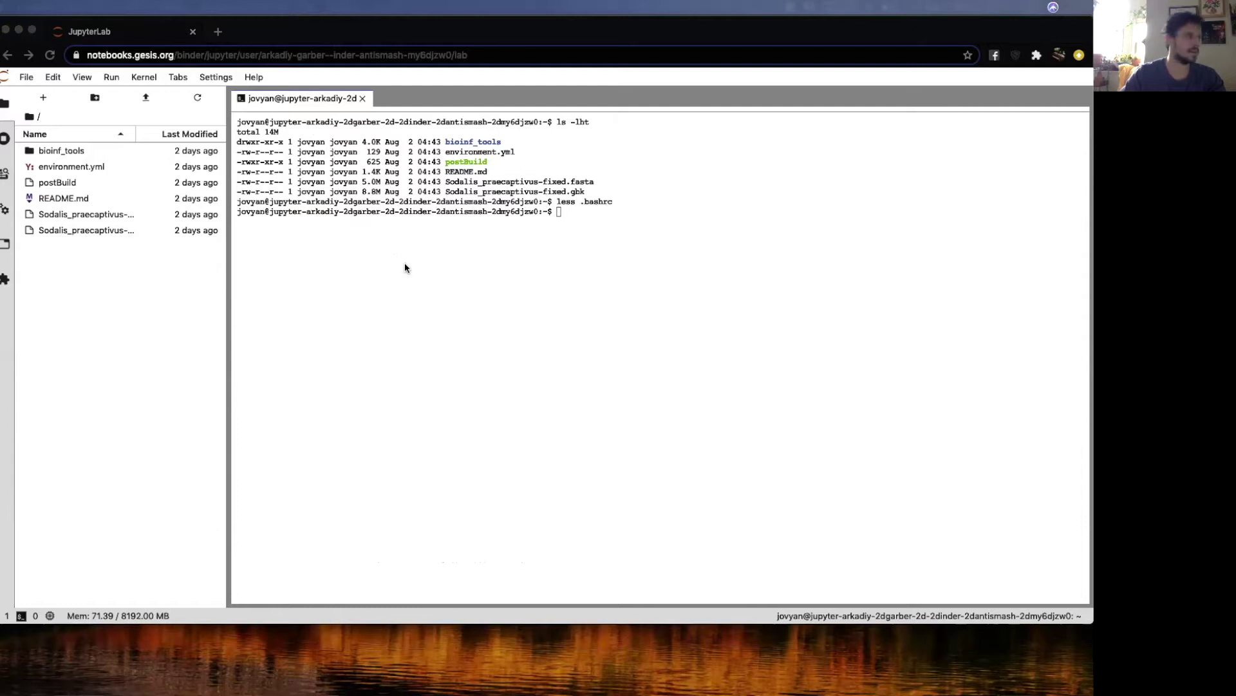
left_click(577, 243)
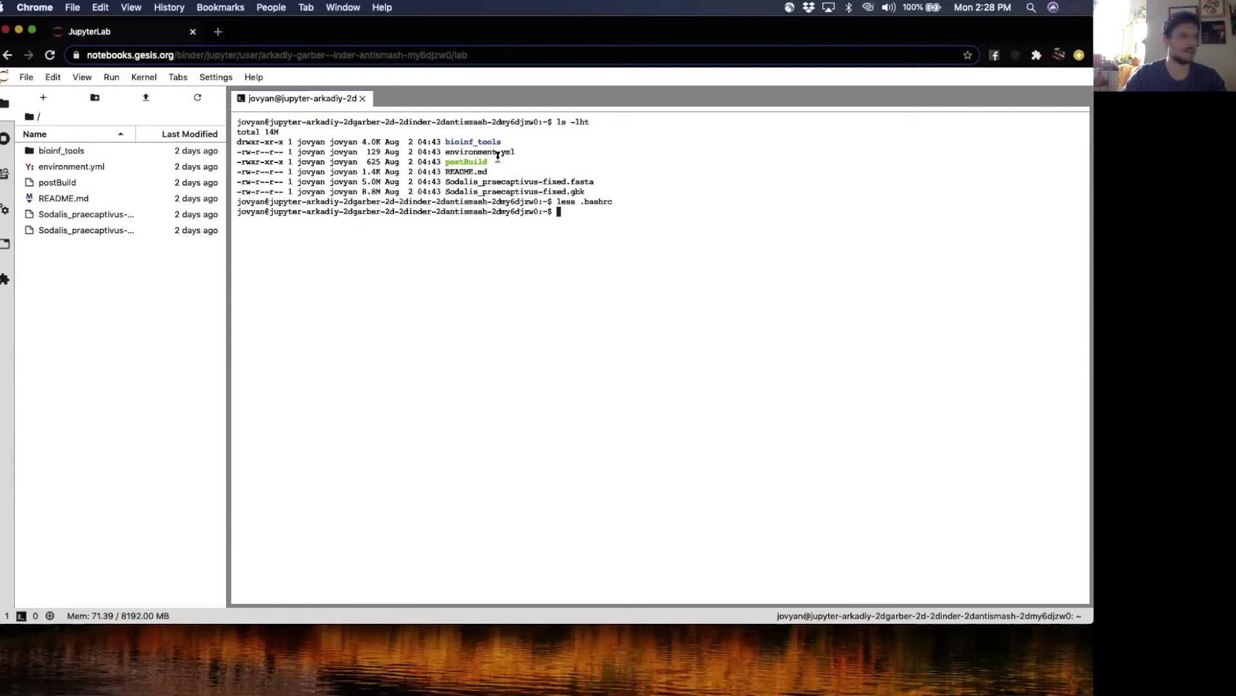
Step: Add MagicCave and bioinf_tools to the PATH, then move into bioinf_tools and list it
type("export PATH=\"${PATH}:/home/jovyan/MagicCave:/home/jovyan/bioinf_tools\"")
key("Return")
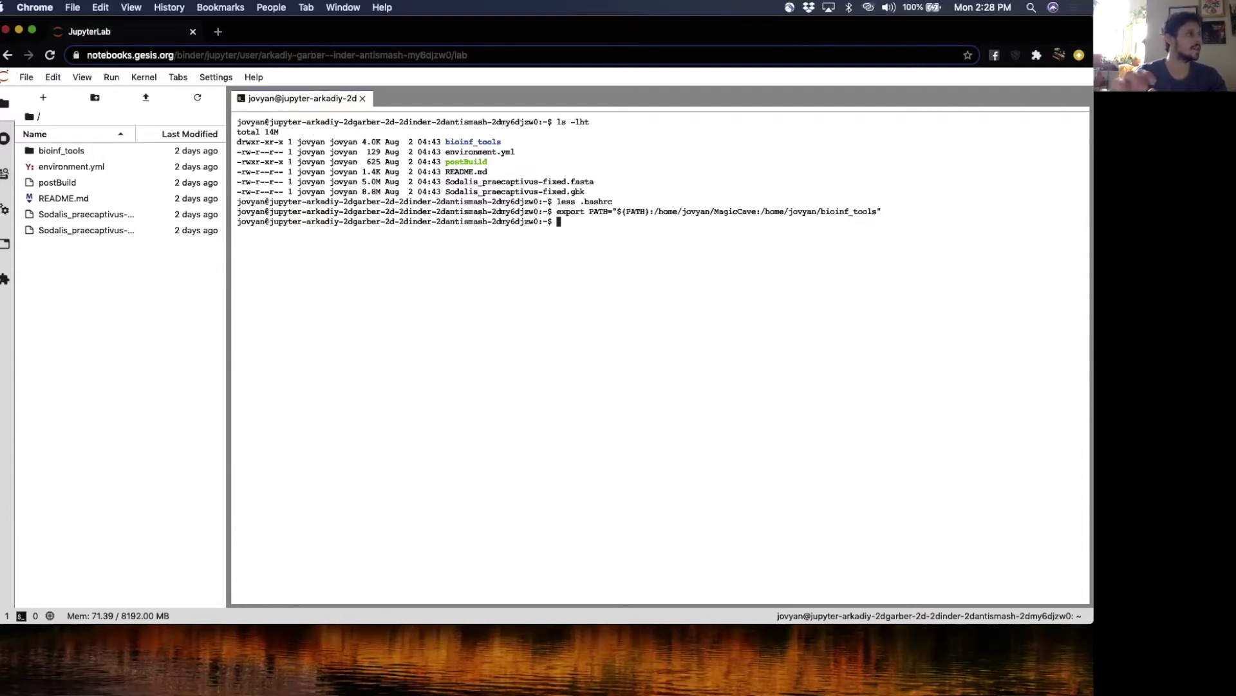
double_click(485, 142)
type("cd")
key("super+v")
key("Return")
type("ls")
key("Return")
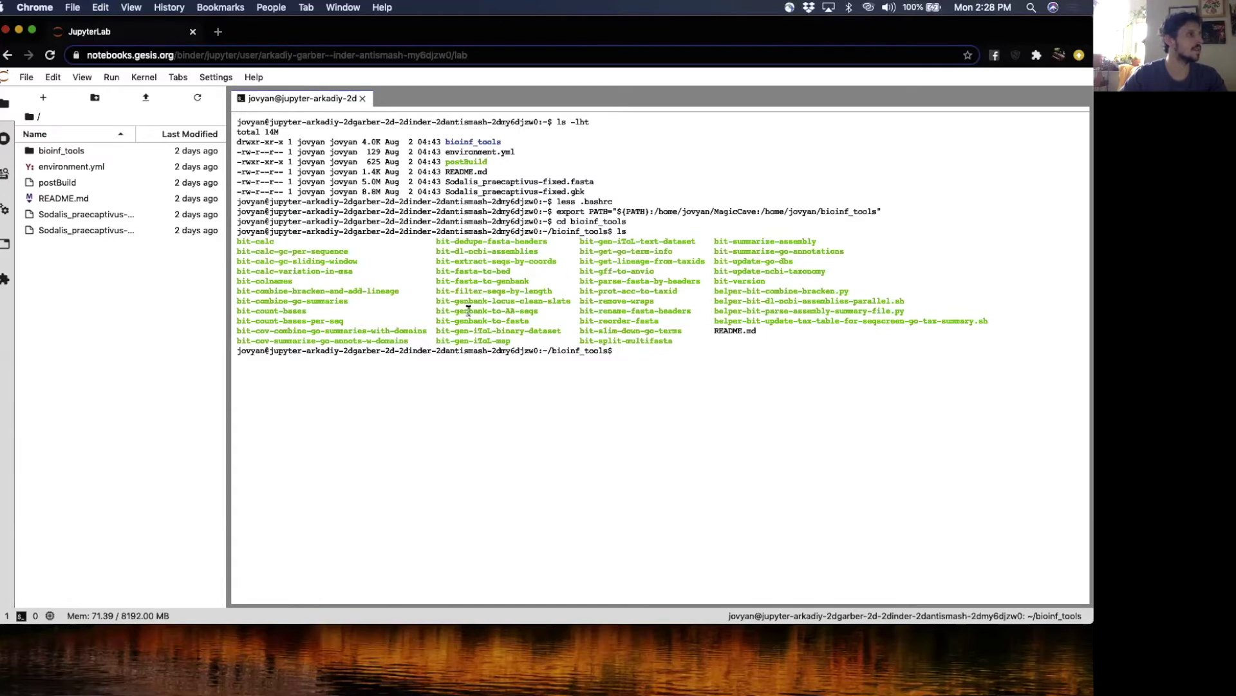
Step: Highlight the bit-genbank-to-AA-seqs and bit-genbank-to-fasta tools, then return to the home folder
left_click_drag(437, 312, 540, 313)
left_click(468, 320)
left_click_drag(436, 320, 533, 319)
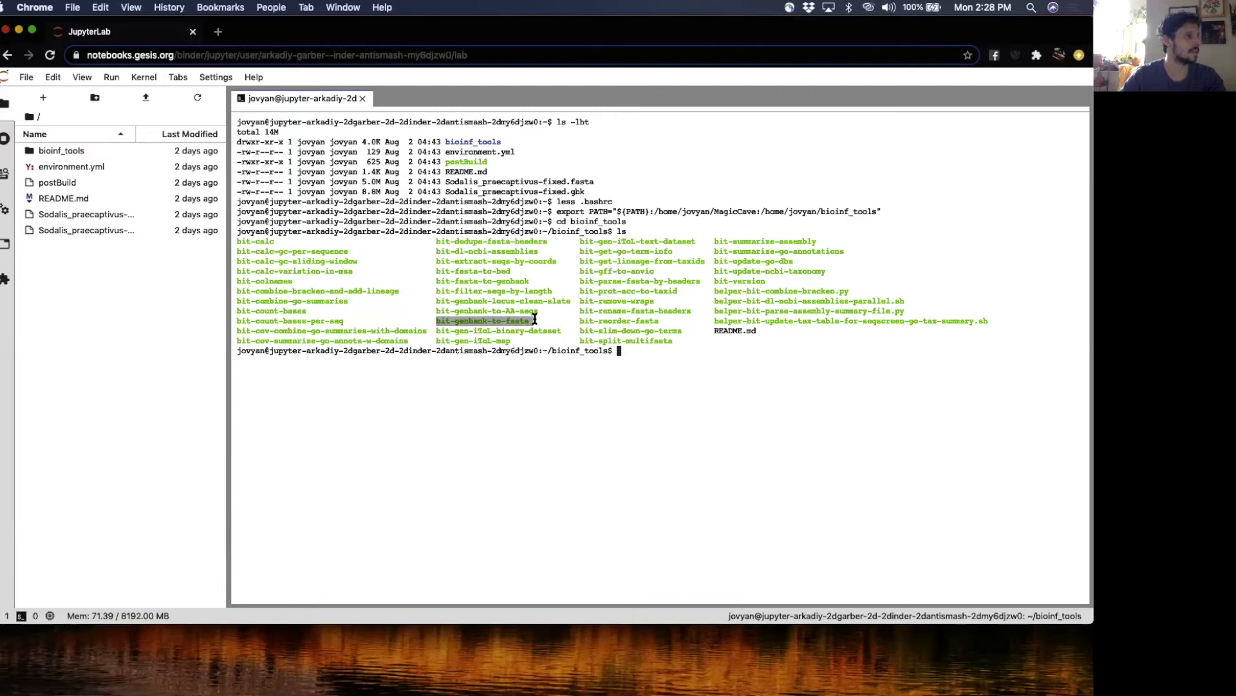
left_click(535, 319)
type("cd")
key("Return")
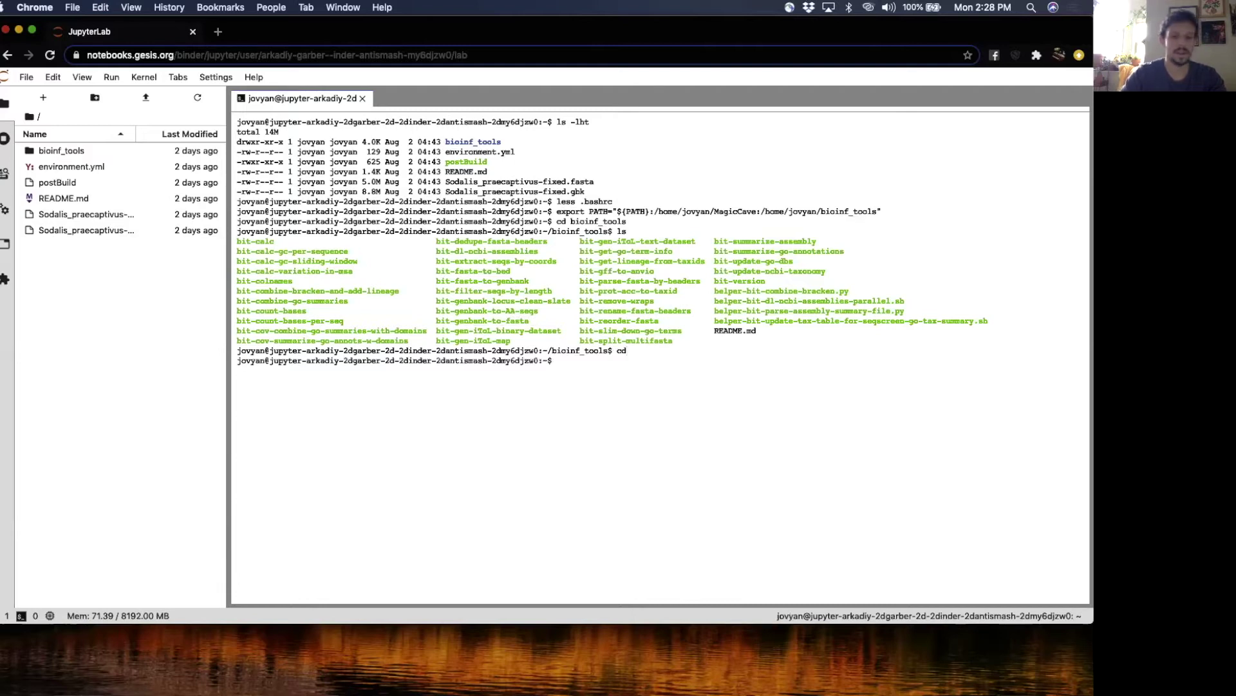
Step: Type bit-gen and use Tab completion to list the available bit-genbank tools
type("bit-ge")
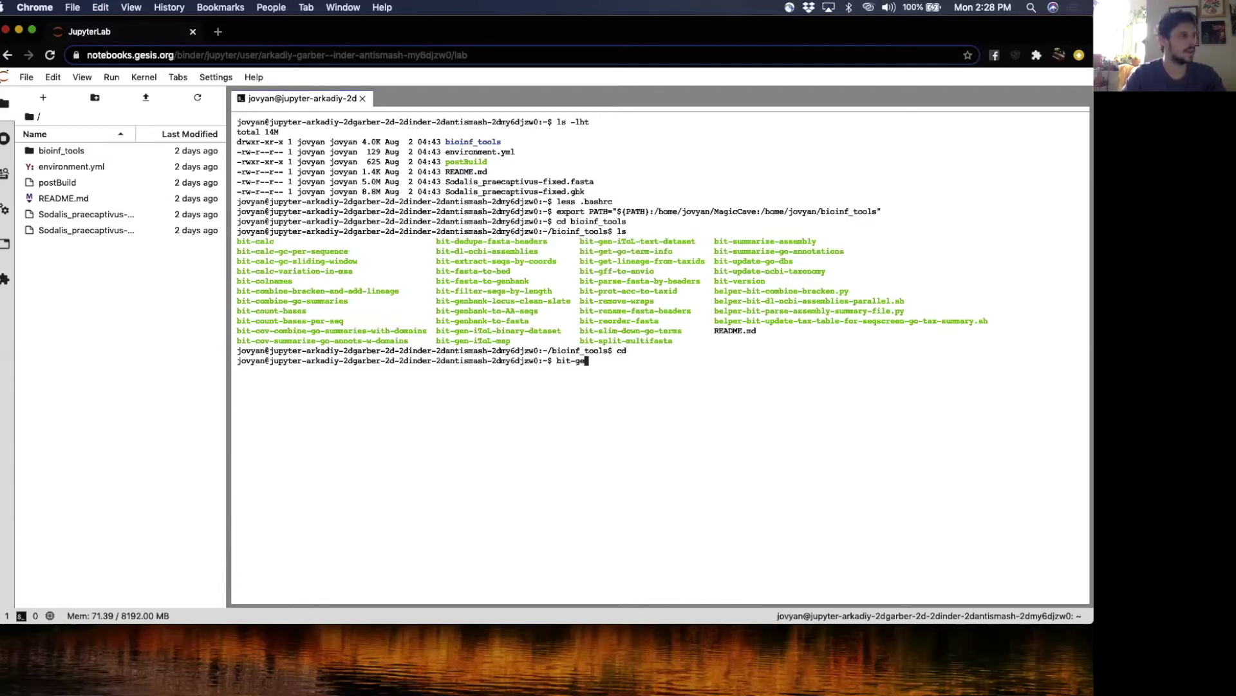
type("n")
key("Tab")
type("AA-s")
key("BackSpace")
key("BackSpace")
key("BackSpace")
key("BackSpace")
key("Tab")
key("Tab")
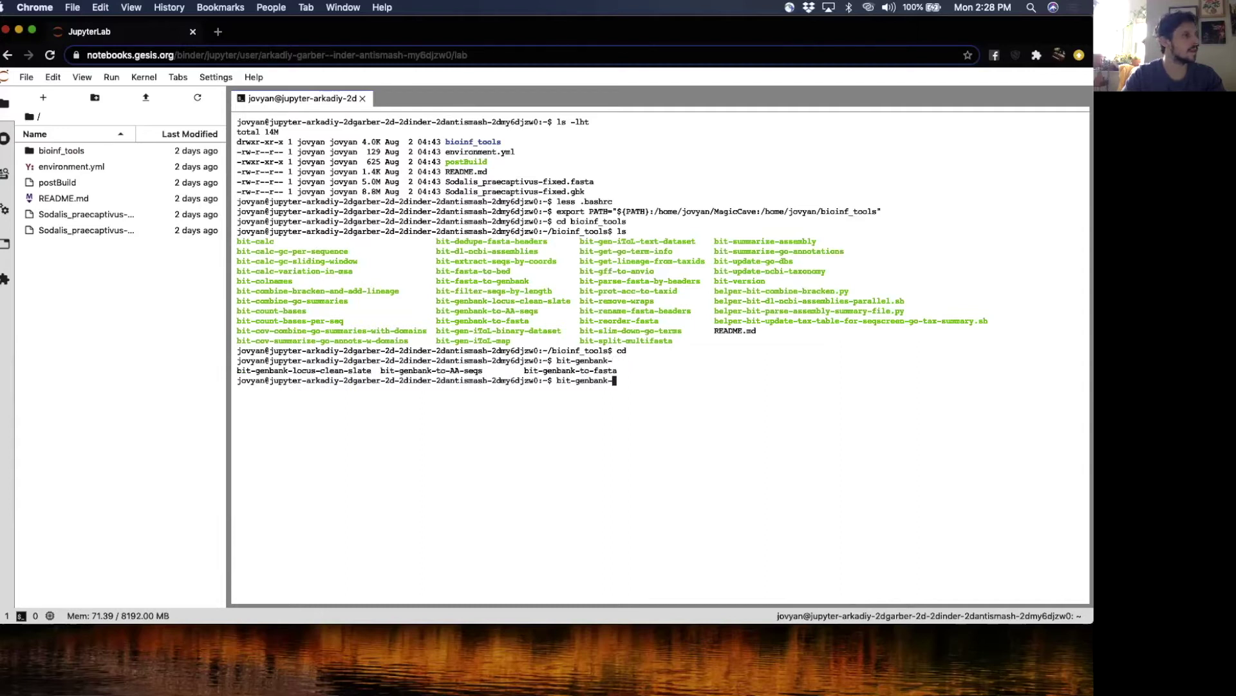
type("AA")
key("BackSpace")
key("Tab")
key("Tab")
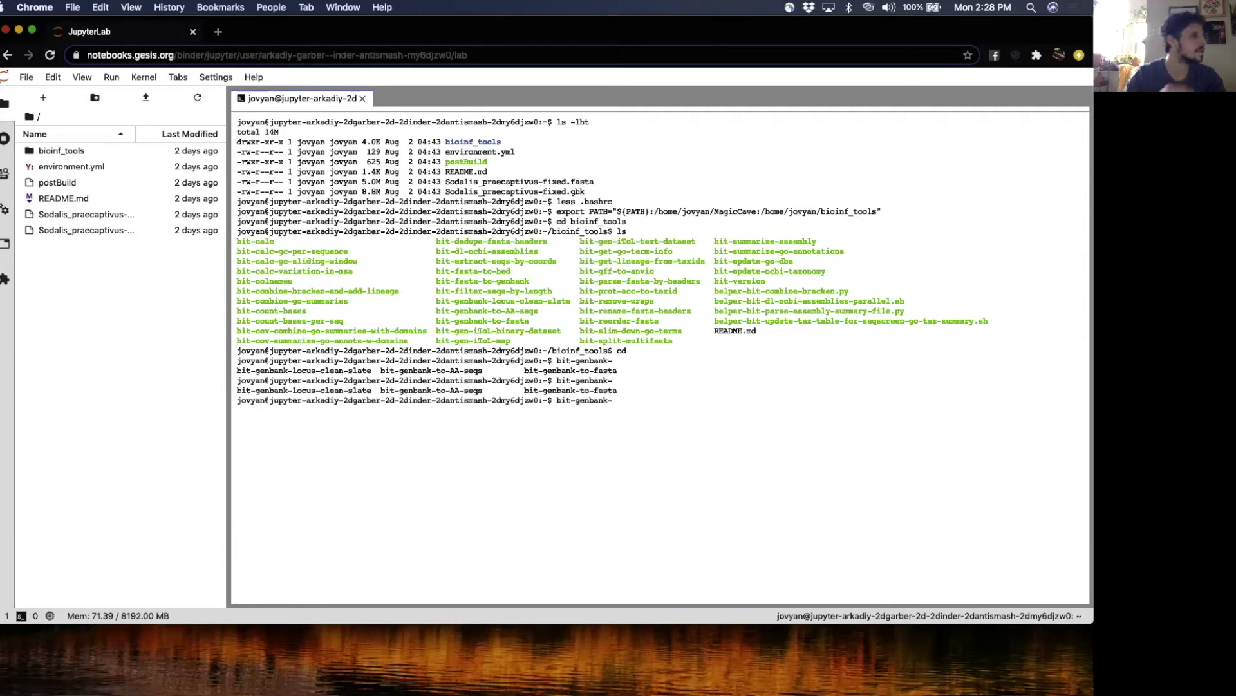
Step: Show the bit-genbank-to-AA-seqs -h usage, then paste the download-antismash-databases command
type("to-")
type("A")
key("Tab")
type("-h")
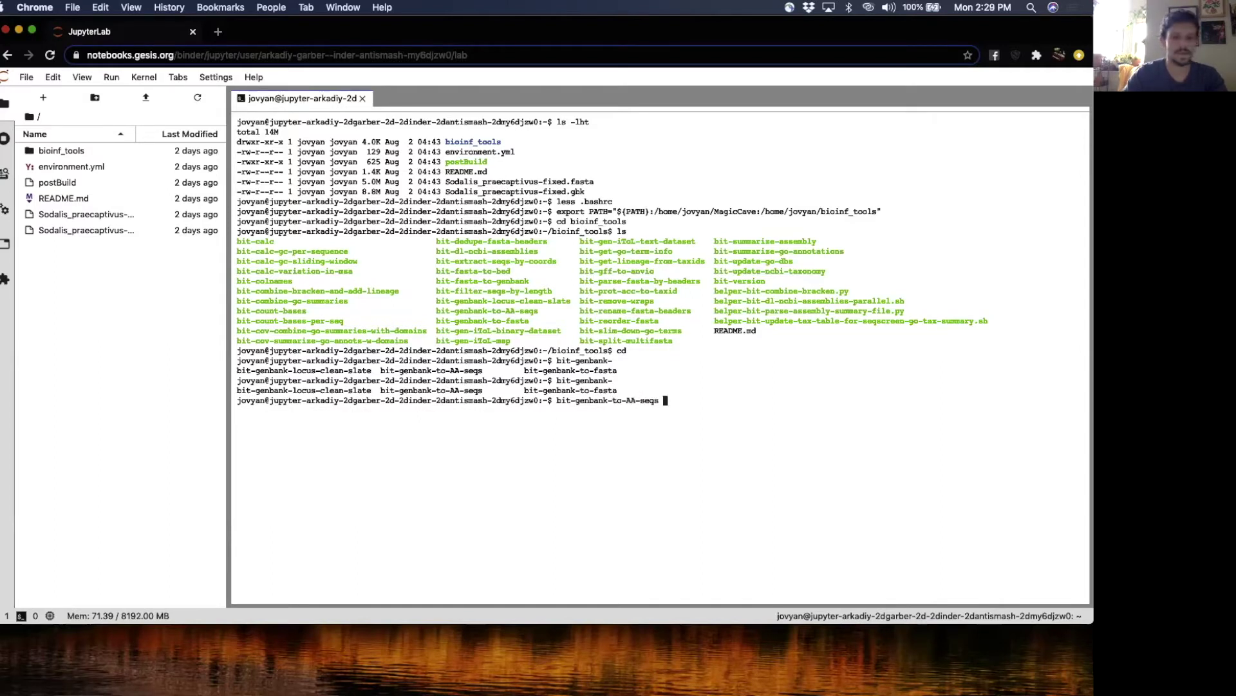
key("Return")
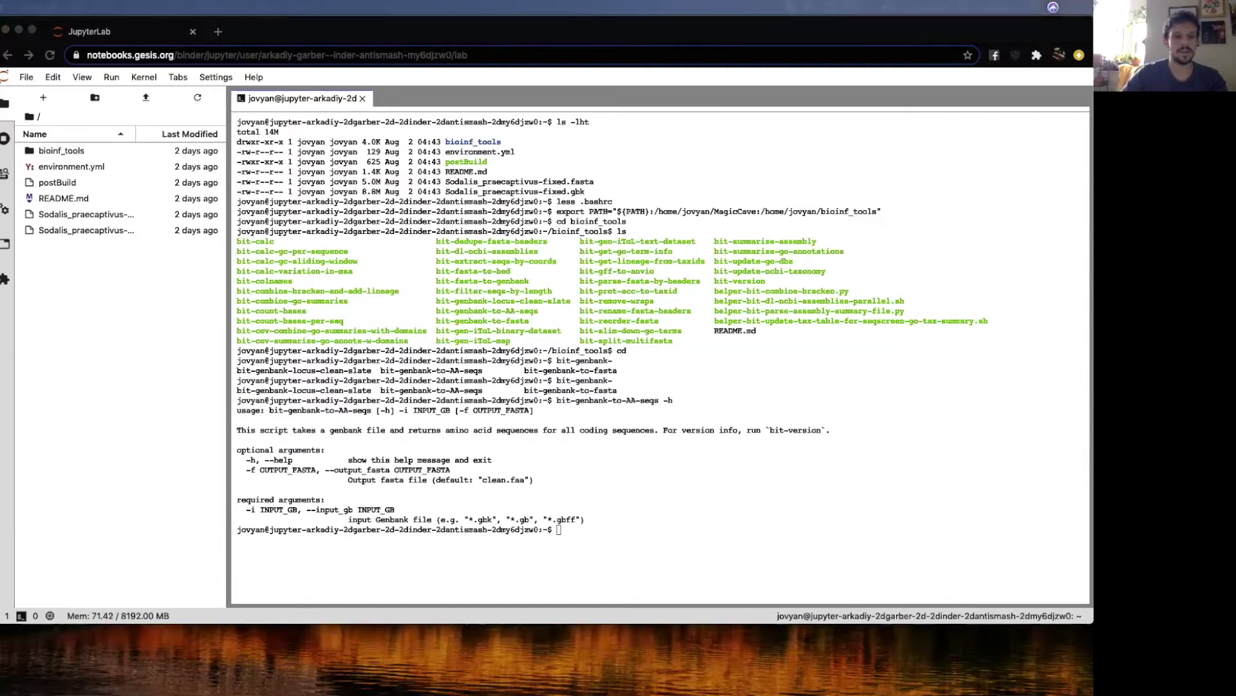
left_click(569, 488)
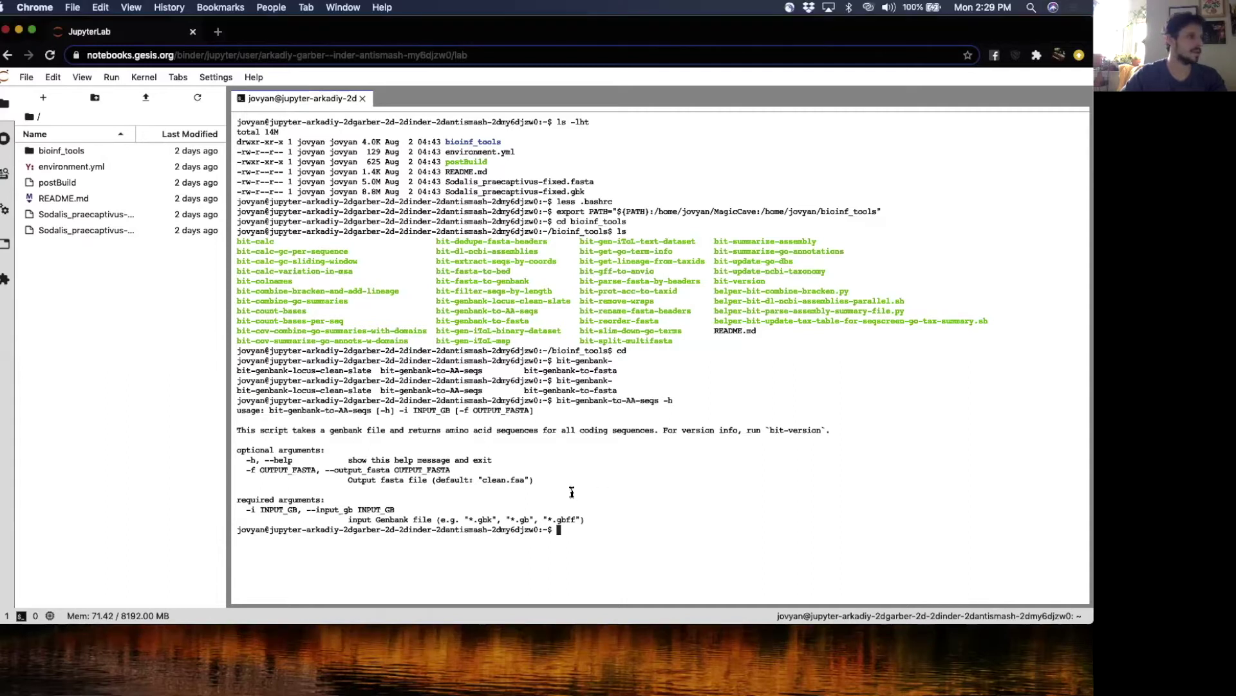
type("download-antismash-databases")
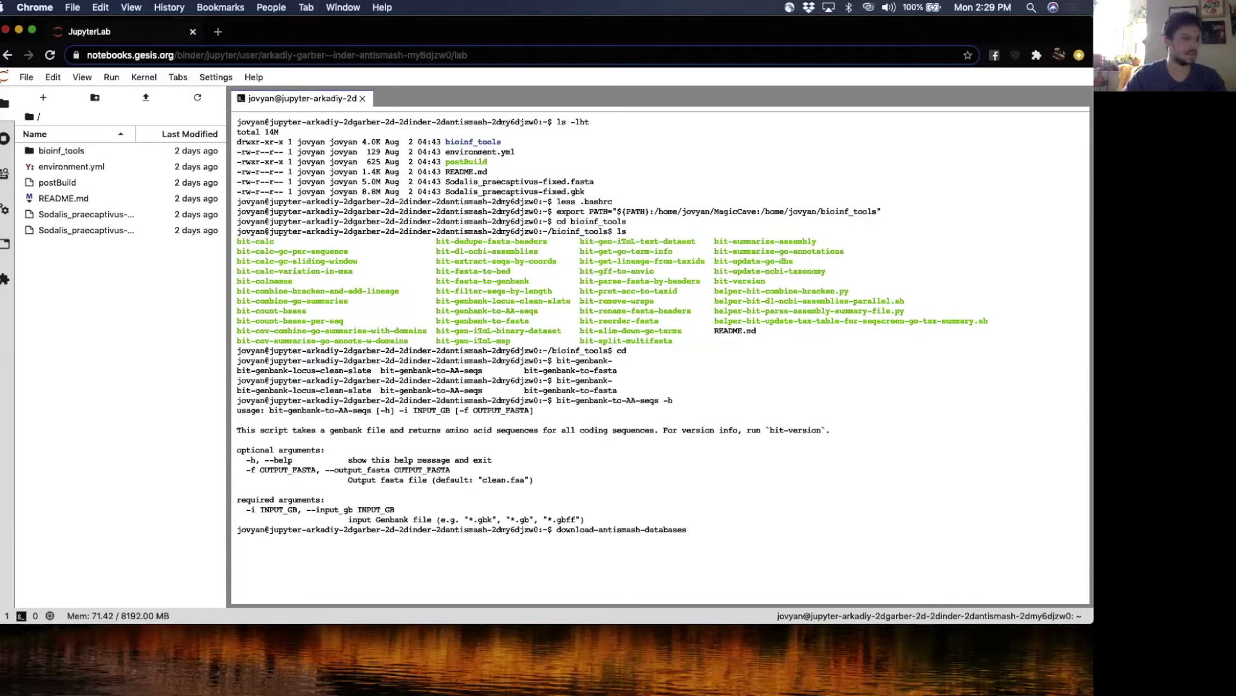
Step: Run download-antismash-databases until Pfam, Resfams and ClusterBlast are reported present and done
key("Return")
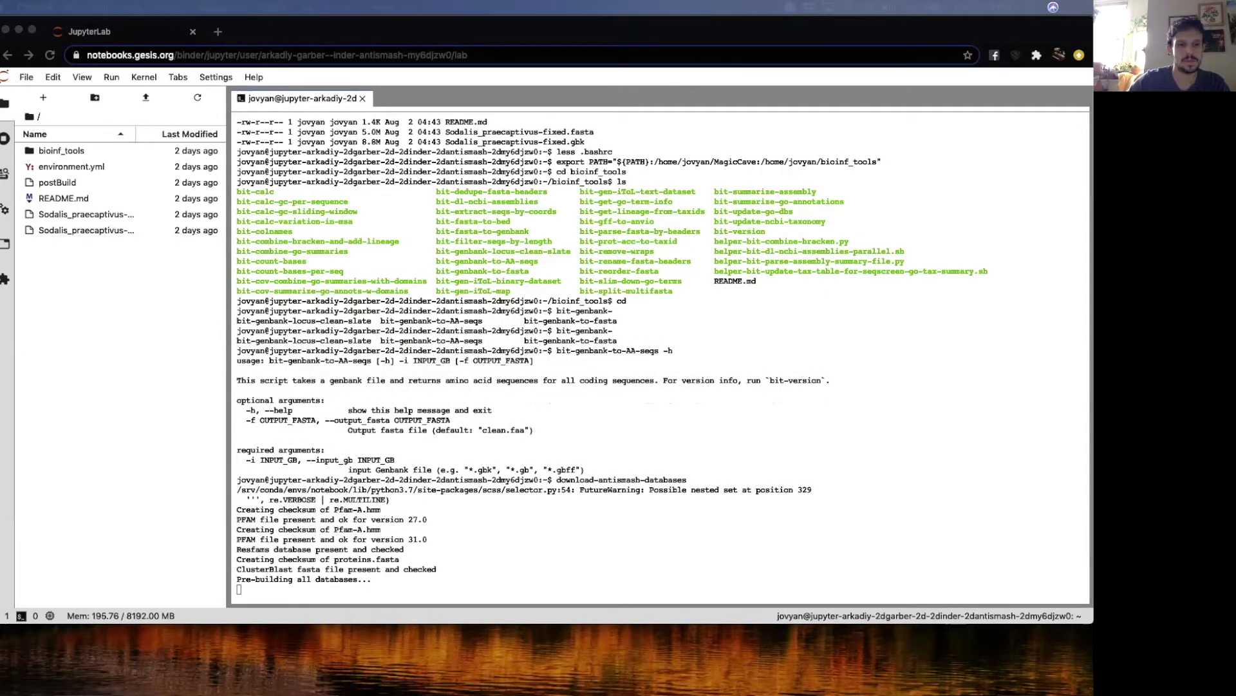
Step: Show the antismash -h help and highlight its --help-showall option
type("antismash -h")
key("Return")
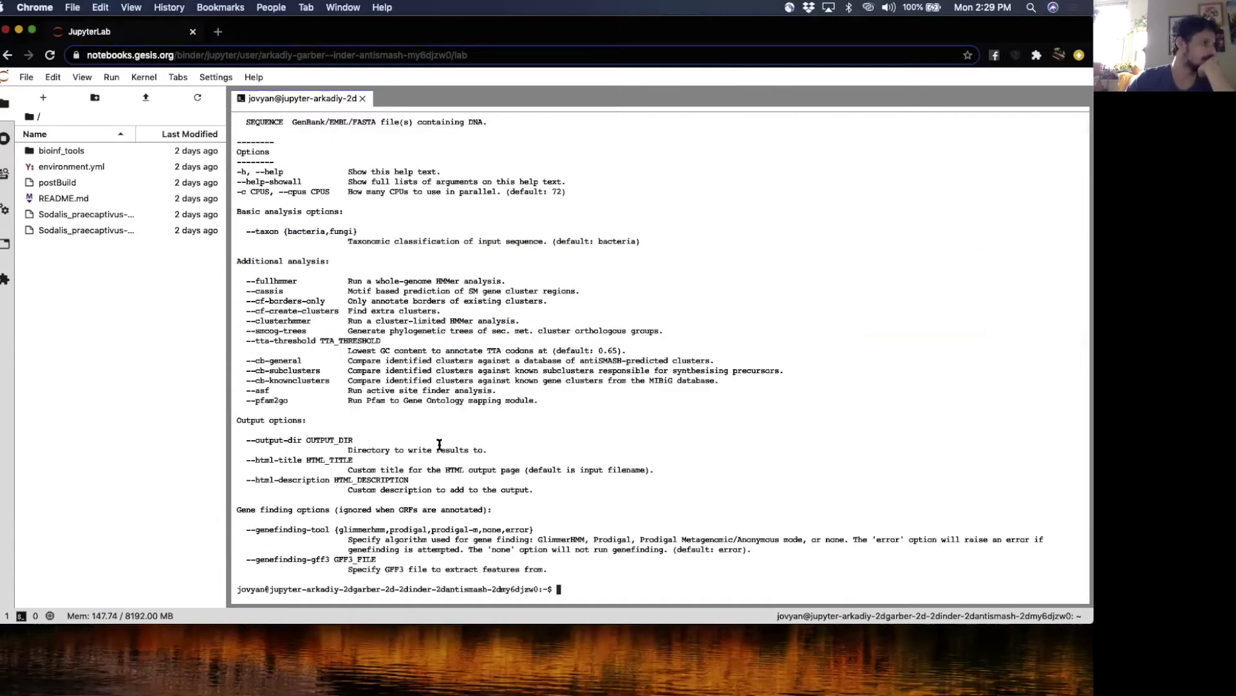
scroll(440, 444, "up", 3)
scroll(440, 445, "down", 2)
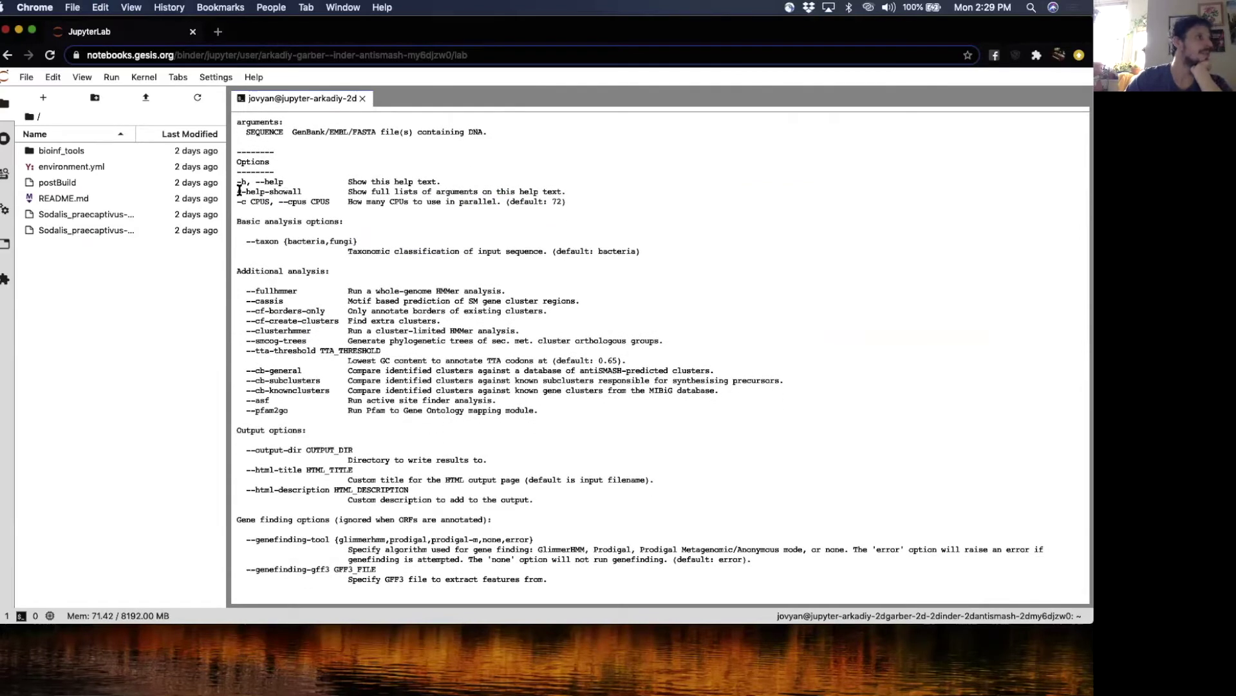
left_click_drag(236, 191, 304, 192)
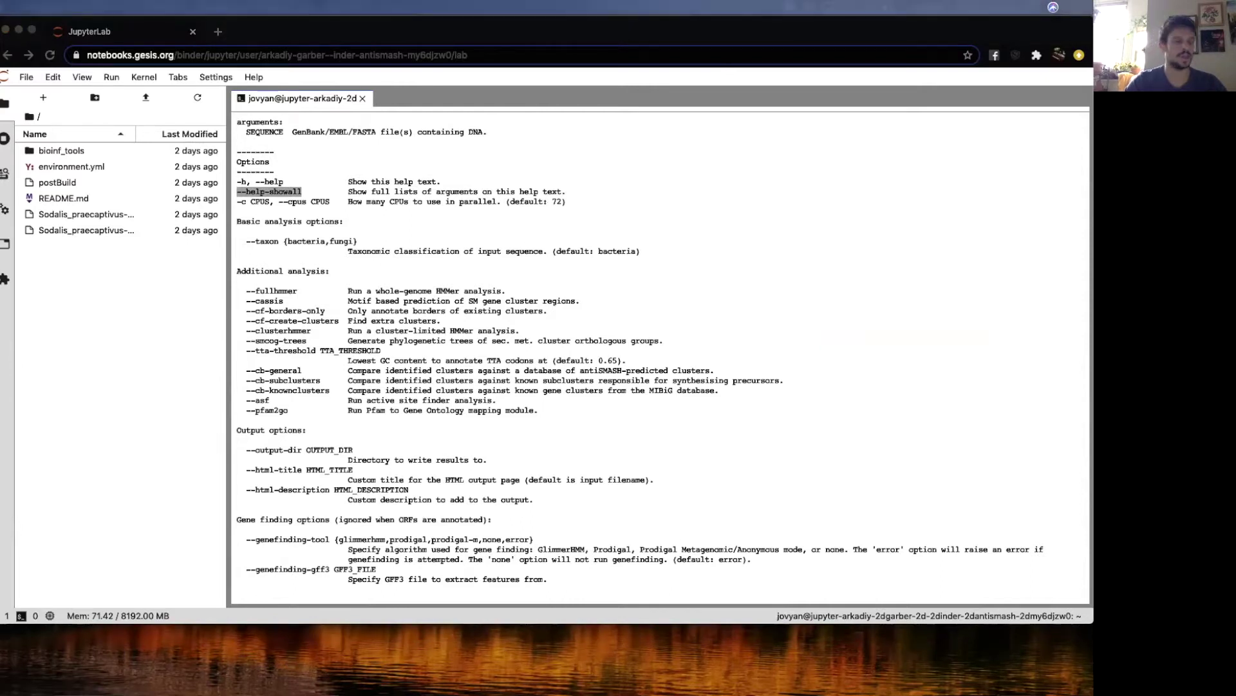
Step: Rerun antismash on Sodalis_praecaptivus-fixed.gbk from the command history
left_click(493, 479)
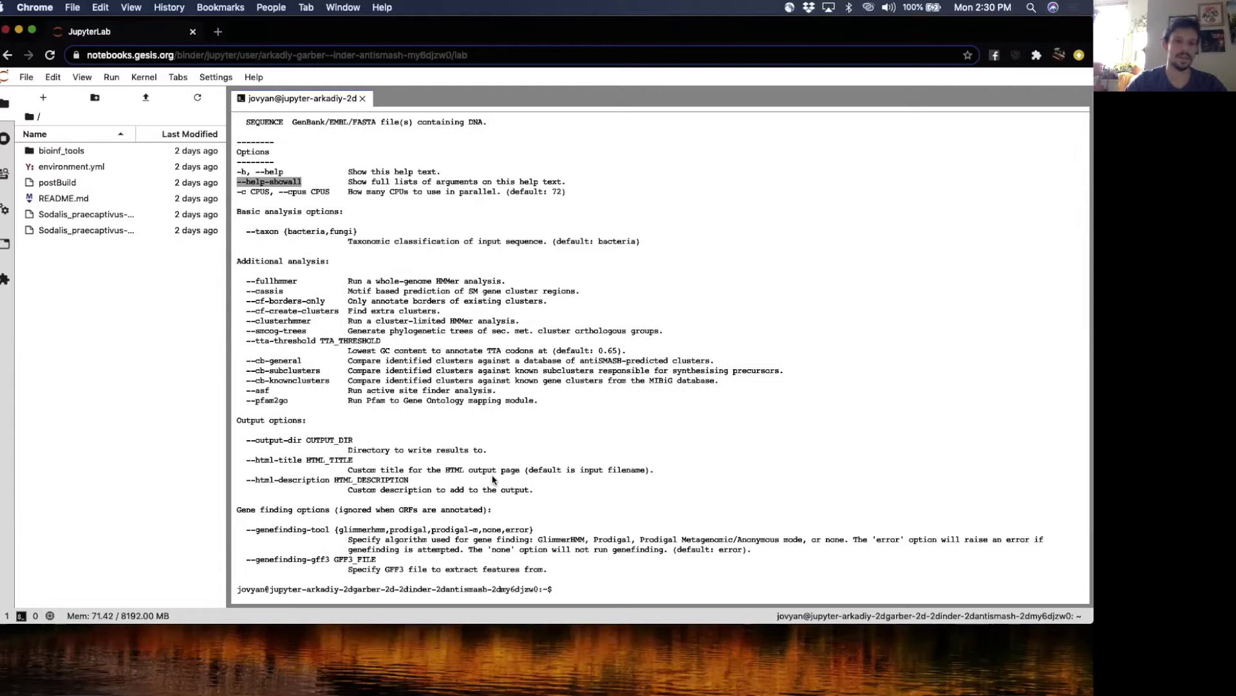
key("Up")
key("Return")
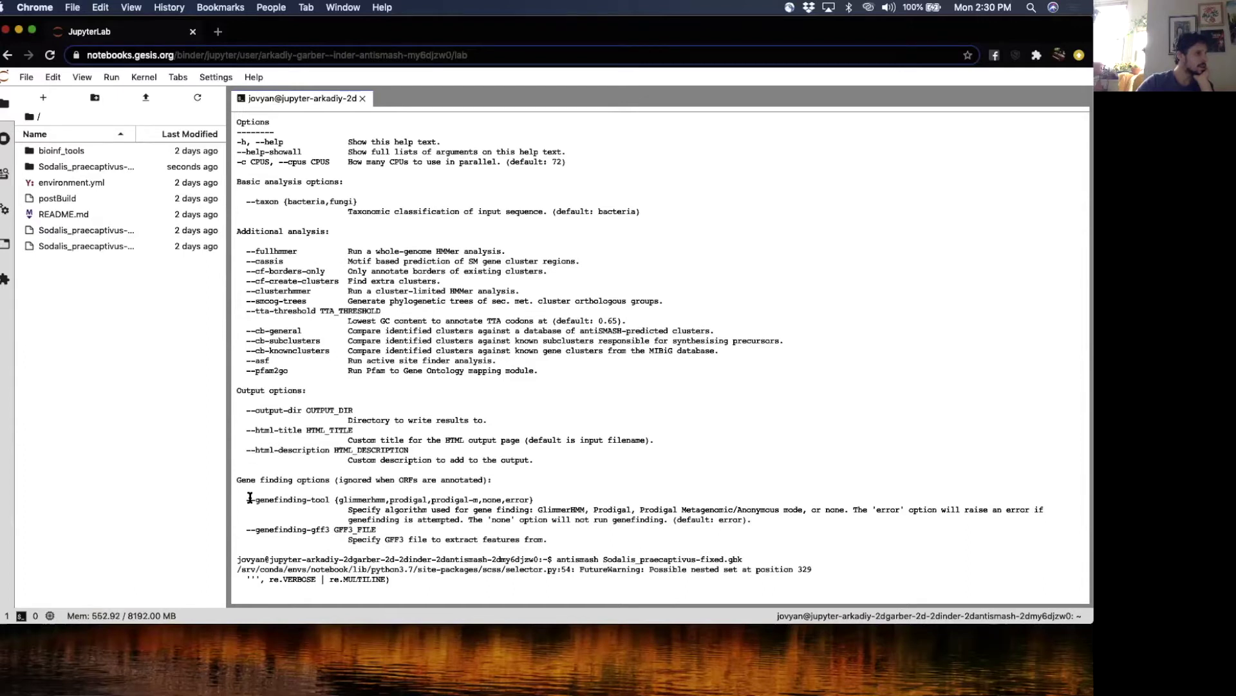
Step: Review the --genefinding-tool and --genefinding-gff3 options, prodigal, and the Additional analysis block
left_click_drag(246, 500, 329, 494)
left_click(292, 517)
left_click_drag(246, 529, 330, 525)
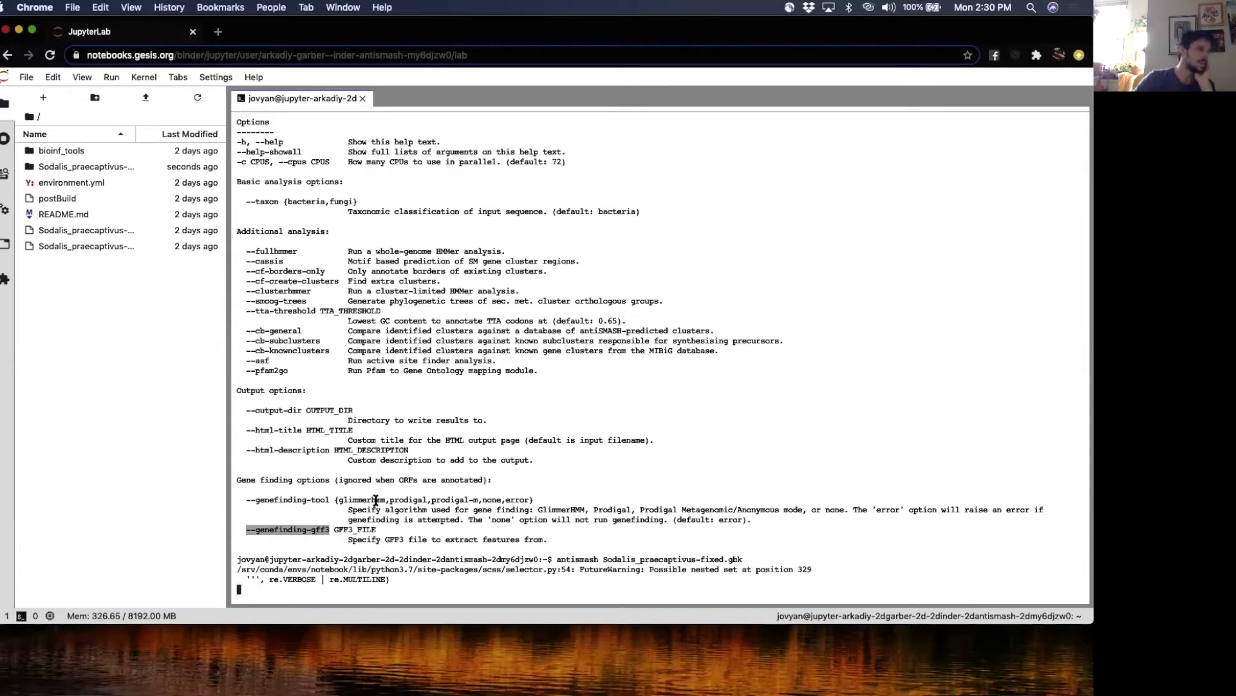
double_click(409, 499)
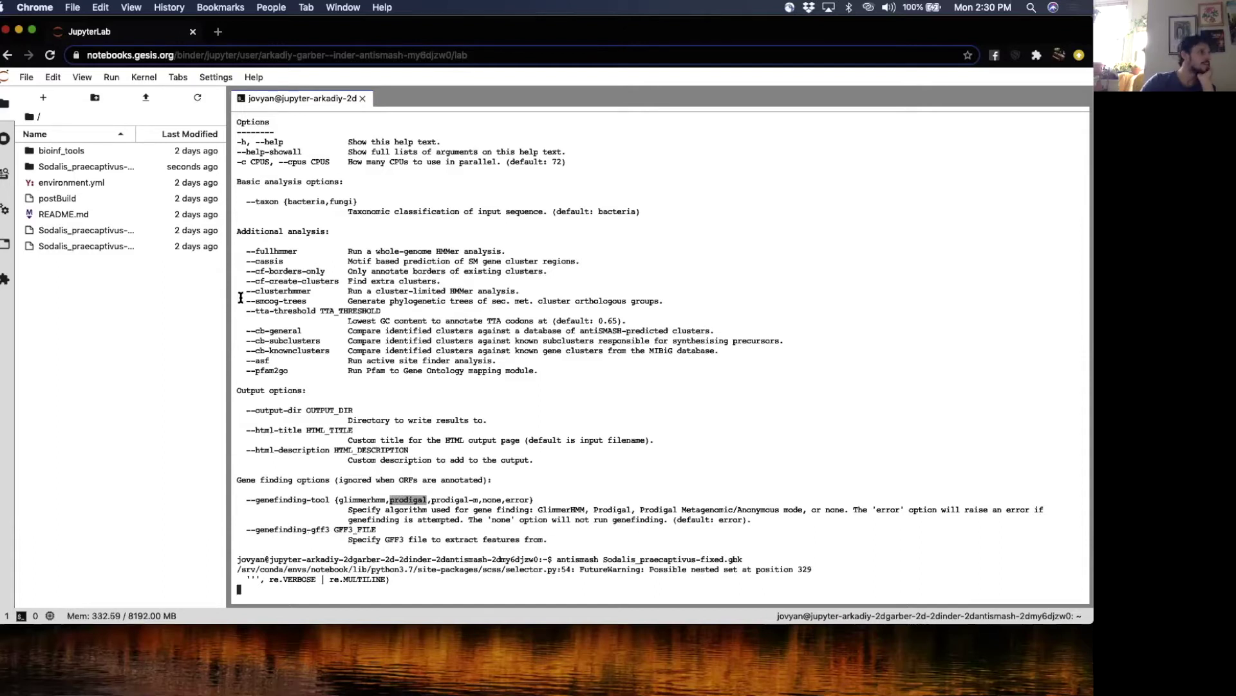
left_click_drag(244, 250, 550, 367)
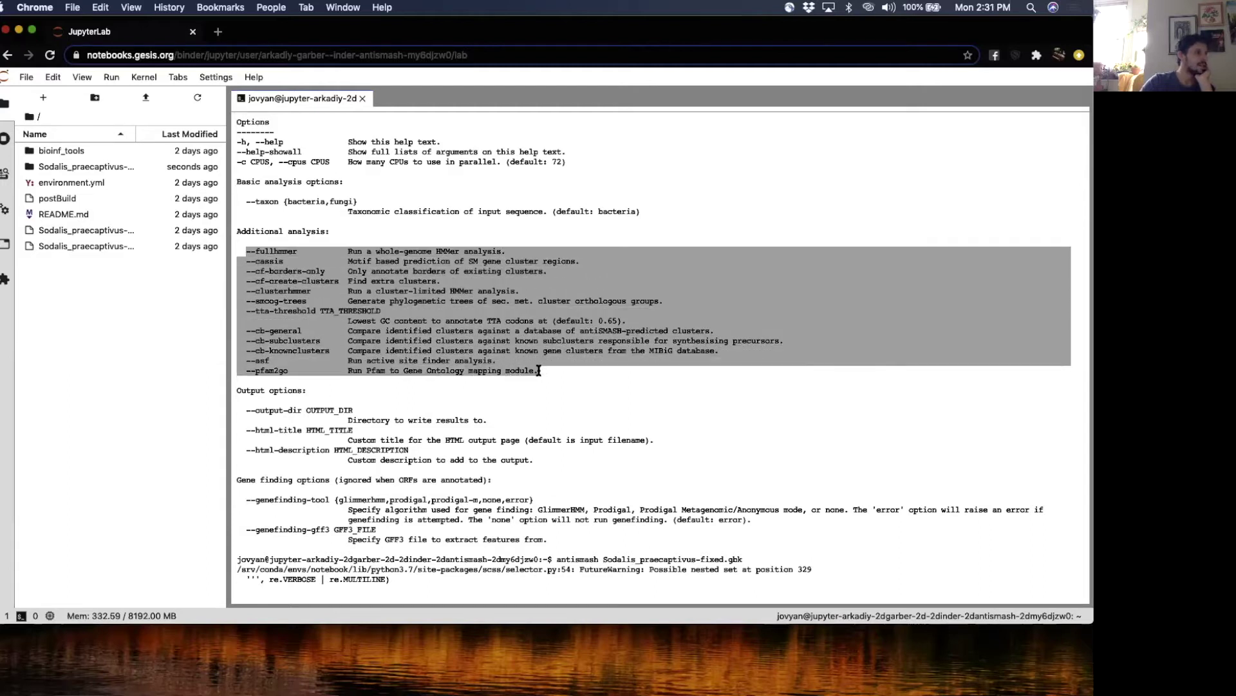
left_click(520, 371)
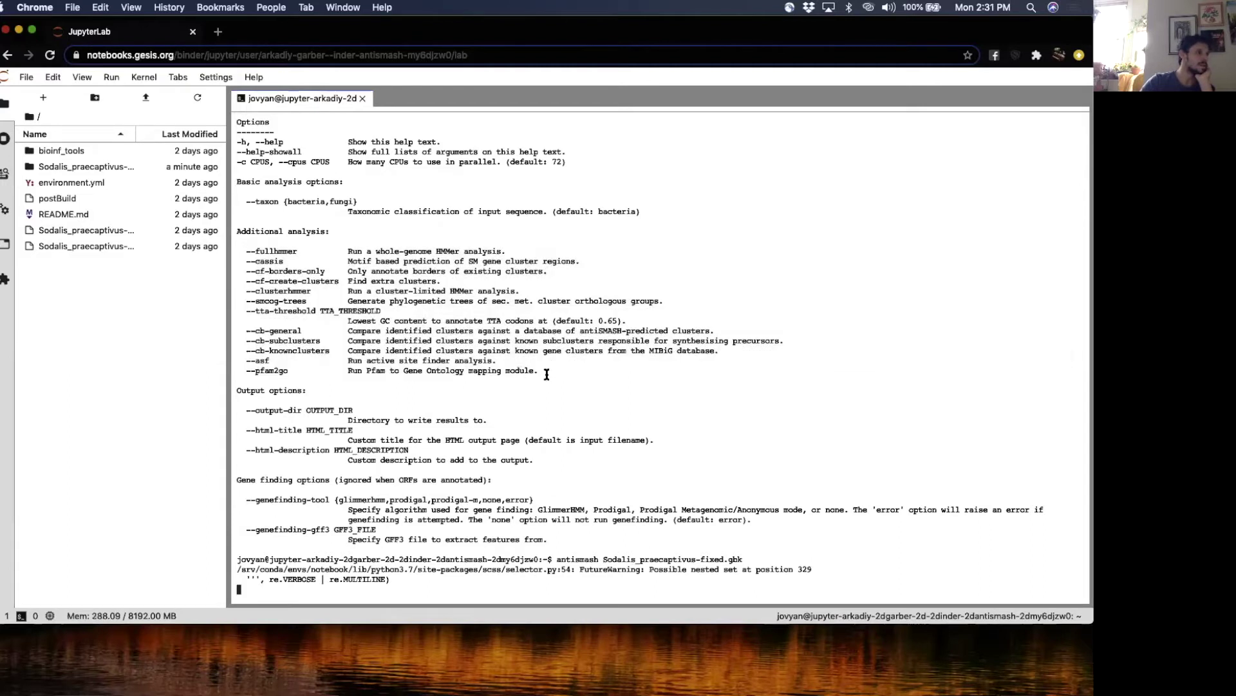
left_click_drag(547, 374, 232, 251)
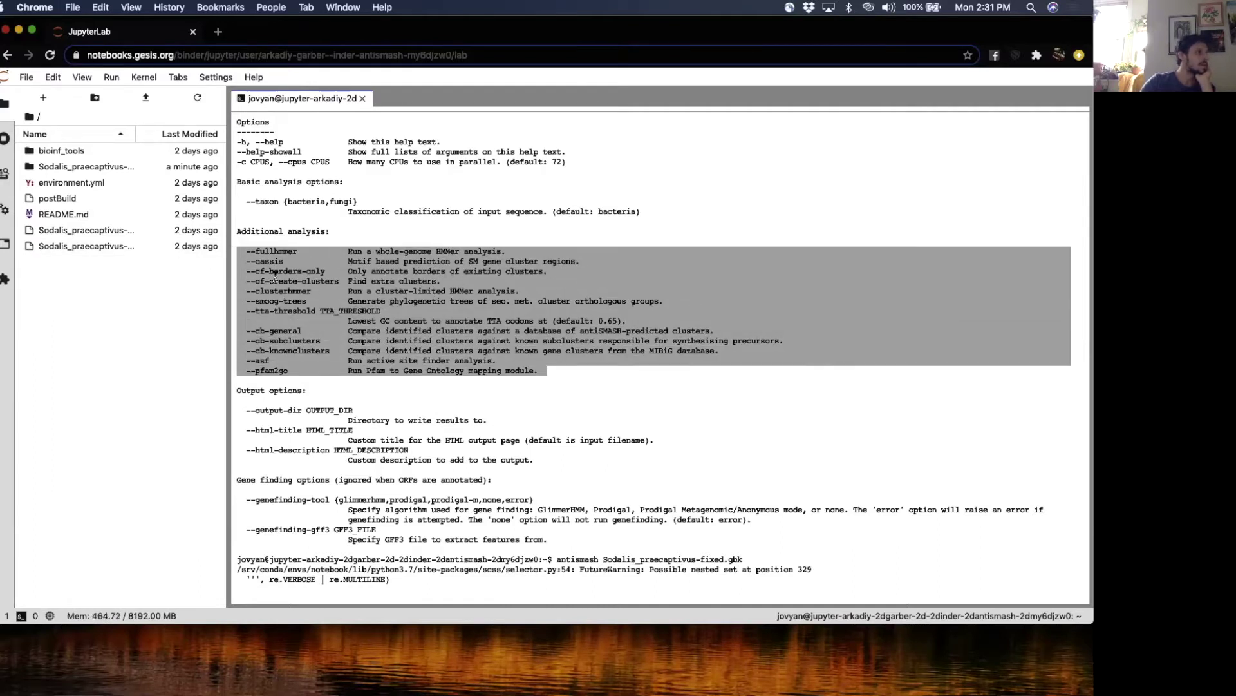
left_click(282, 305)
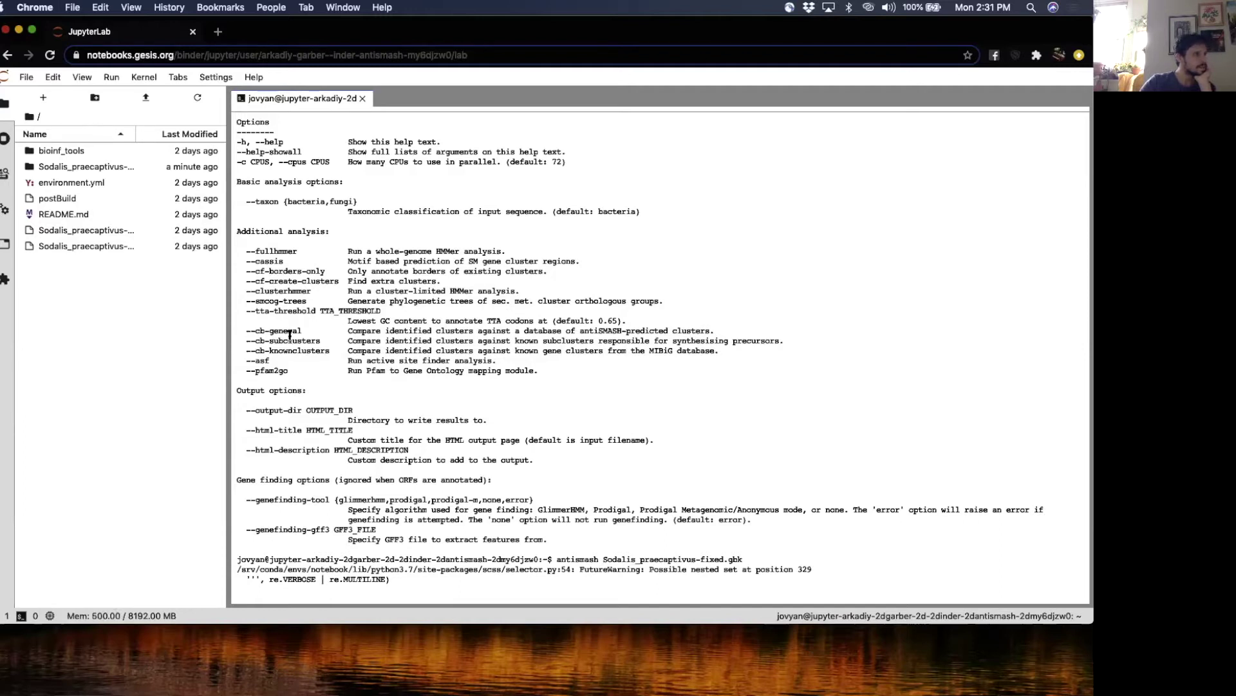
Step: Check the --taxon choices bacteria and fungi, then list the finished directory with ls -lht
scroll(313, 254, "up", 2)
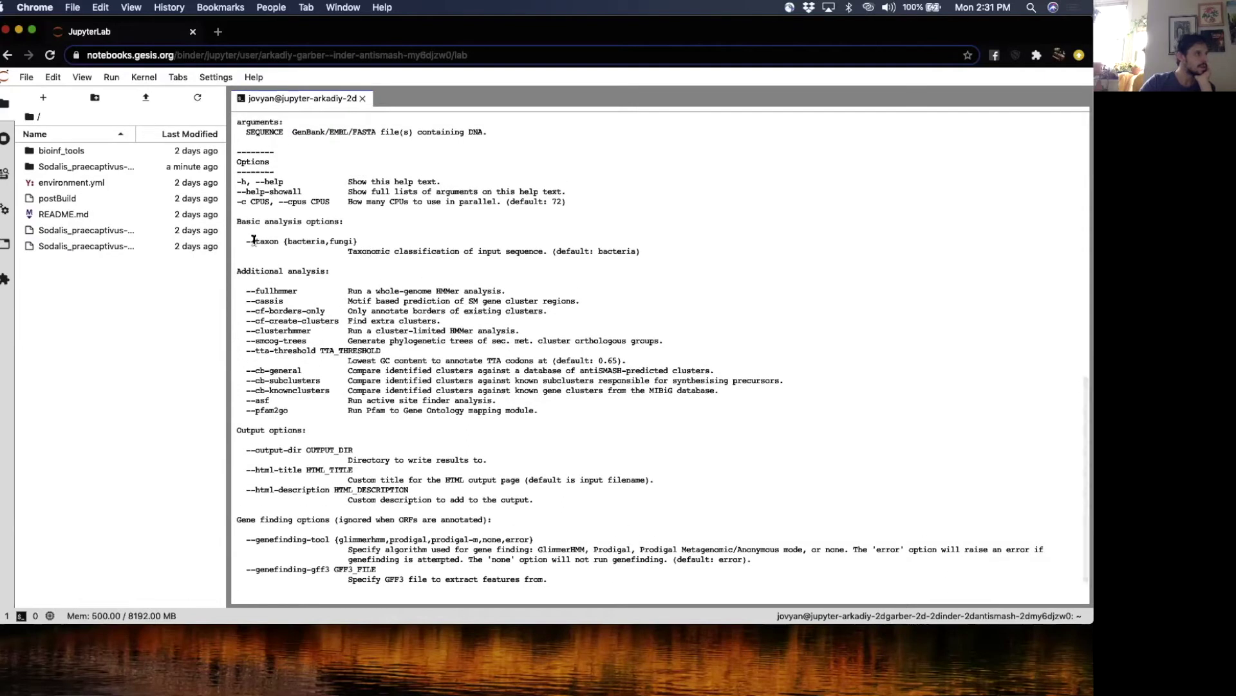
left_click_drag(245, 241, 289, 241)
double_click(296, 241)
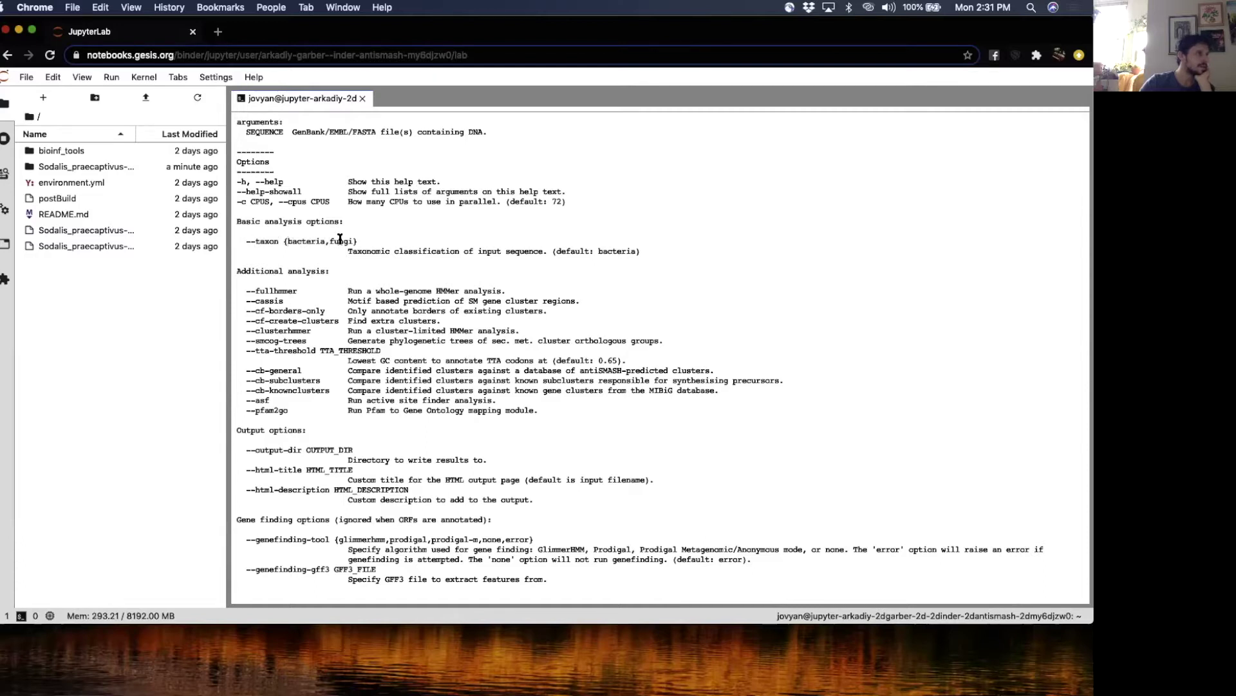
double_click(340, 241)
left_click(340, 241)
left_click_drag(244, 241, 281, 240)
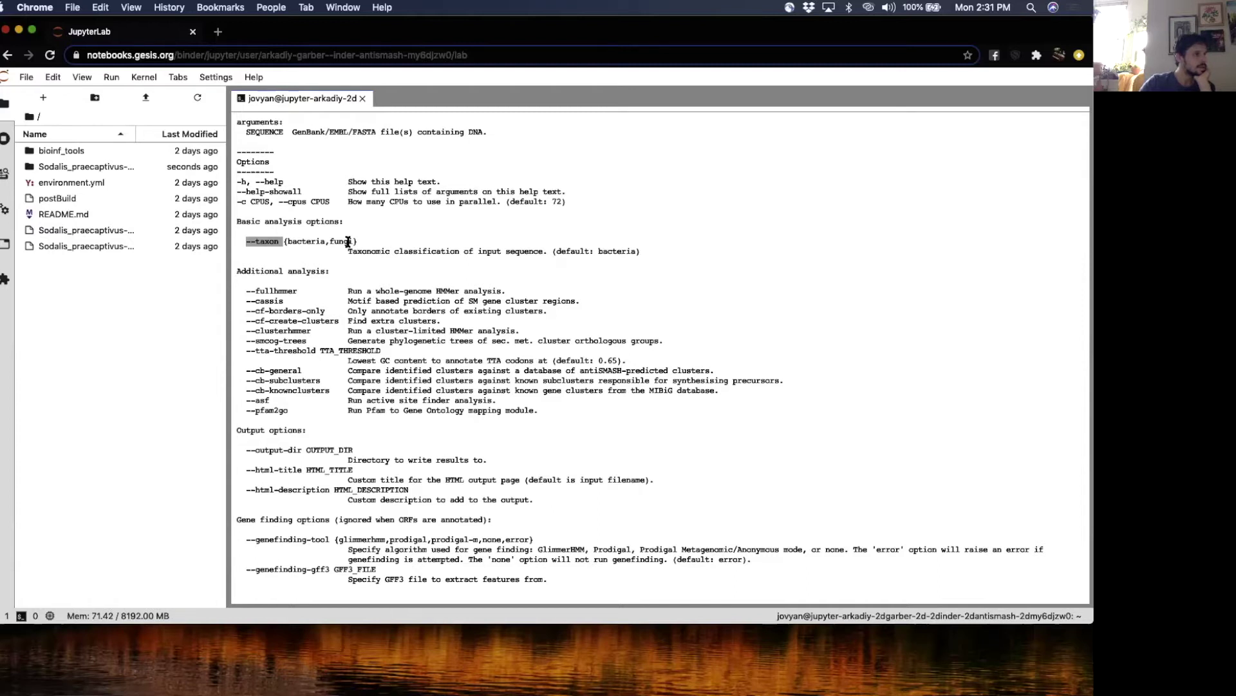
left_click(463, 430)
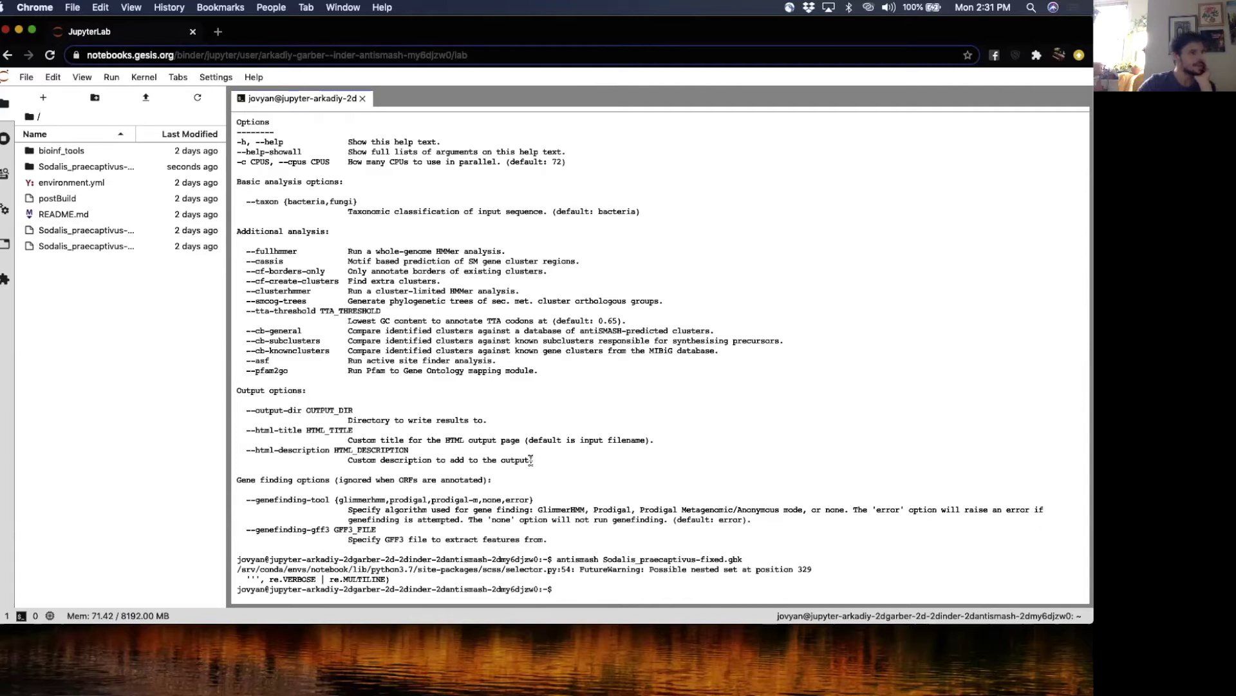
type("ls -lht")
key("Return")
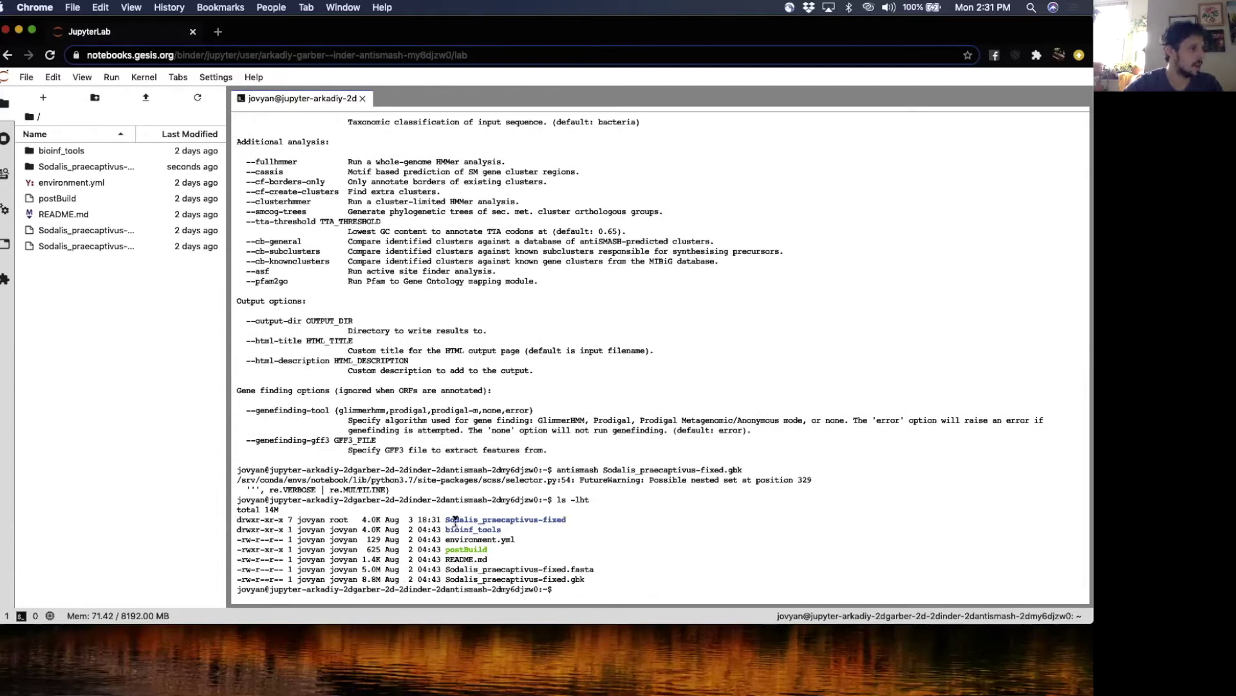
Step: Copy the Sodalis_praecaptivus-fixed folder name, cd into it, and list it with ls -lht
double_click(456, 521)
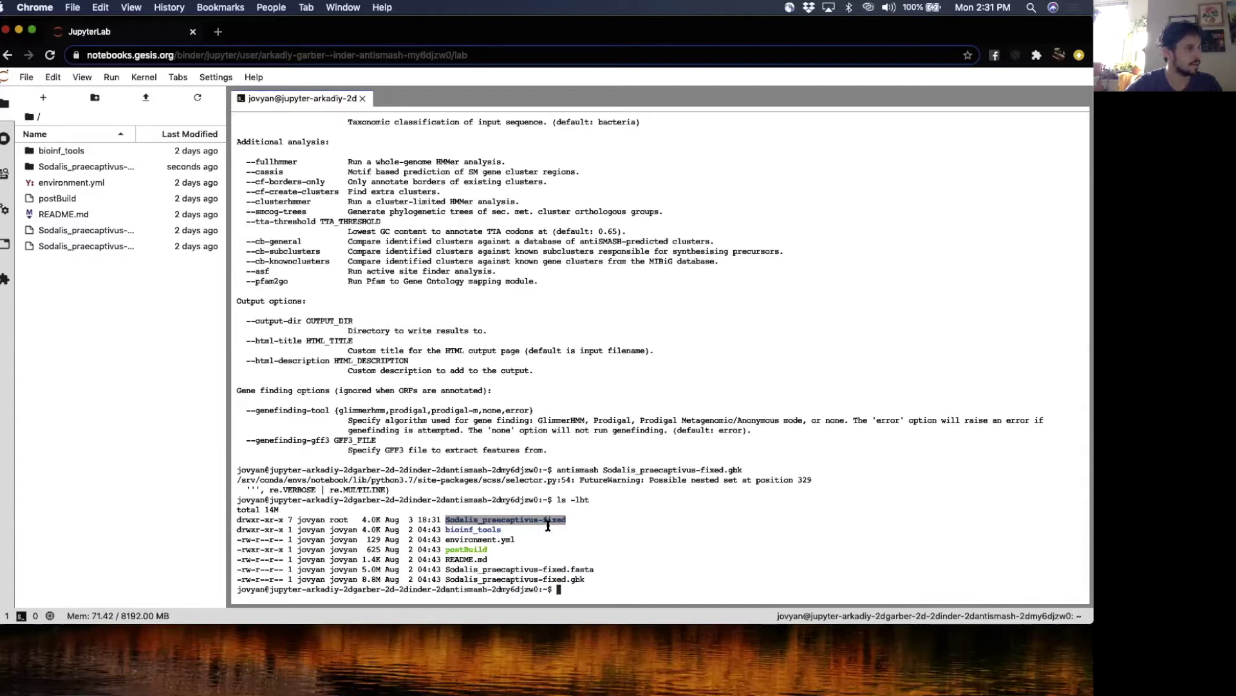
left_click(559, 588)
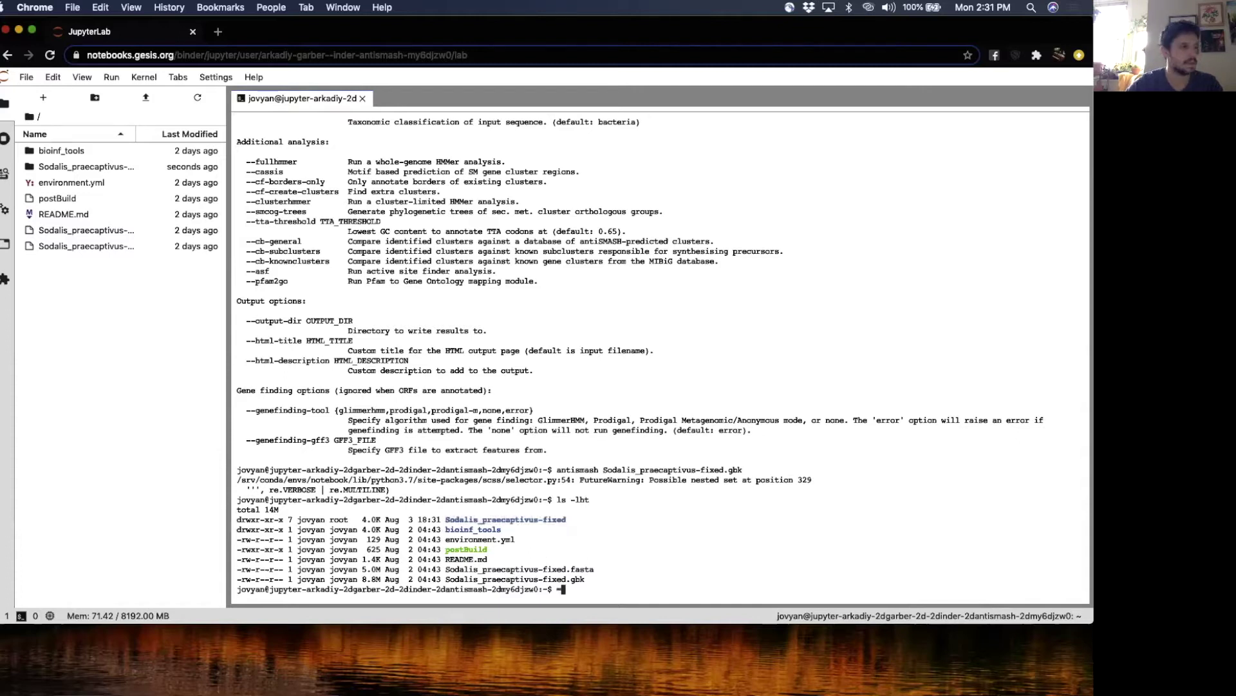
double_click(527, 523)
key("super+c")
type("cd")
key("super+v")
key("Return")
type("ls -lht")
key("Return")
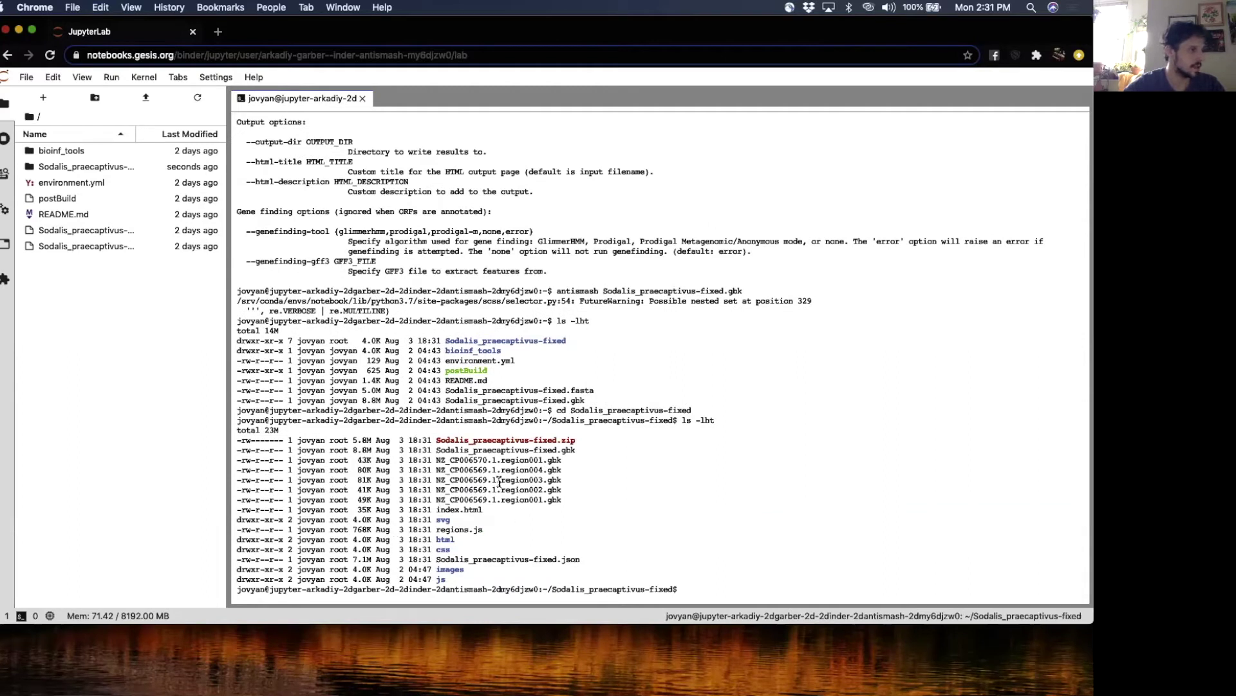
Step: Point out the region001–region004 and NZ_CP006570 region .gbk files and index.html
double_click(443, 500)
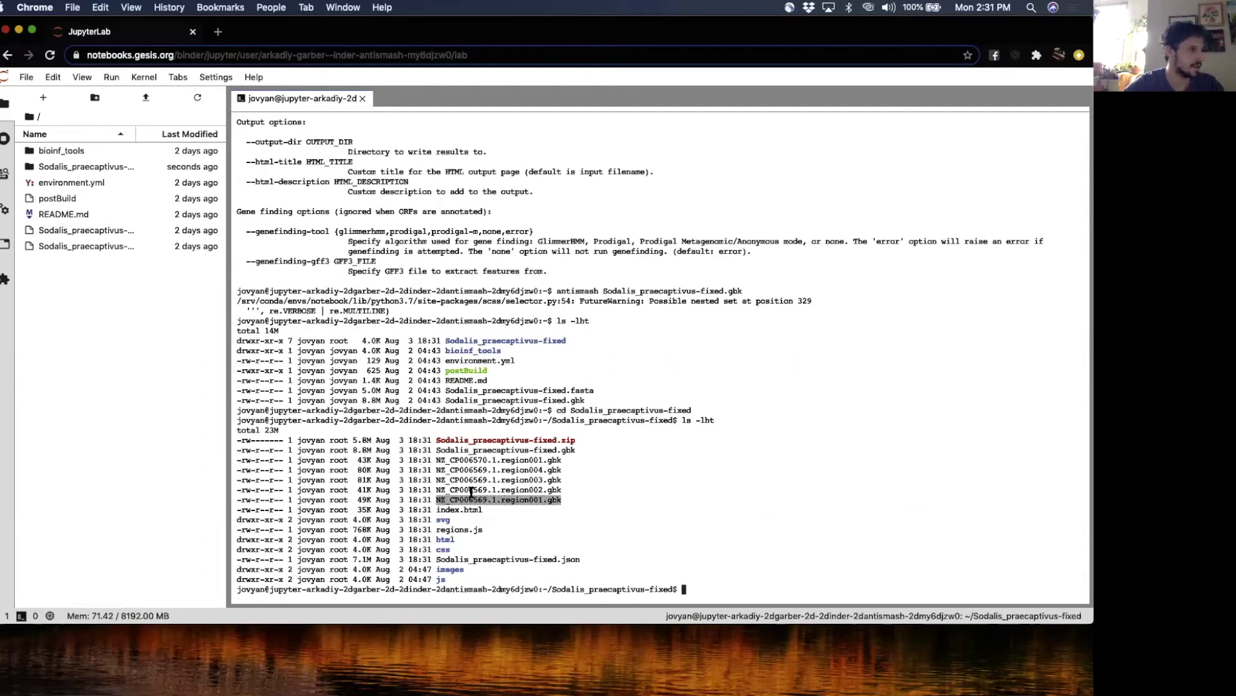
double_click(472, 491)
double_click(474, 480)
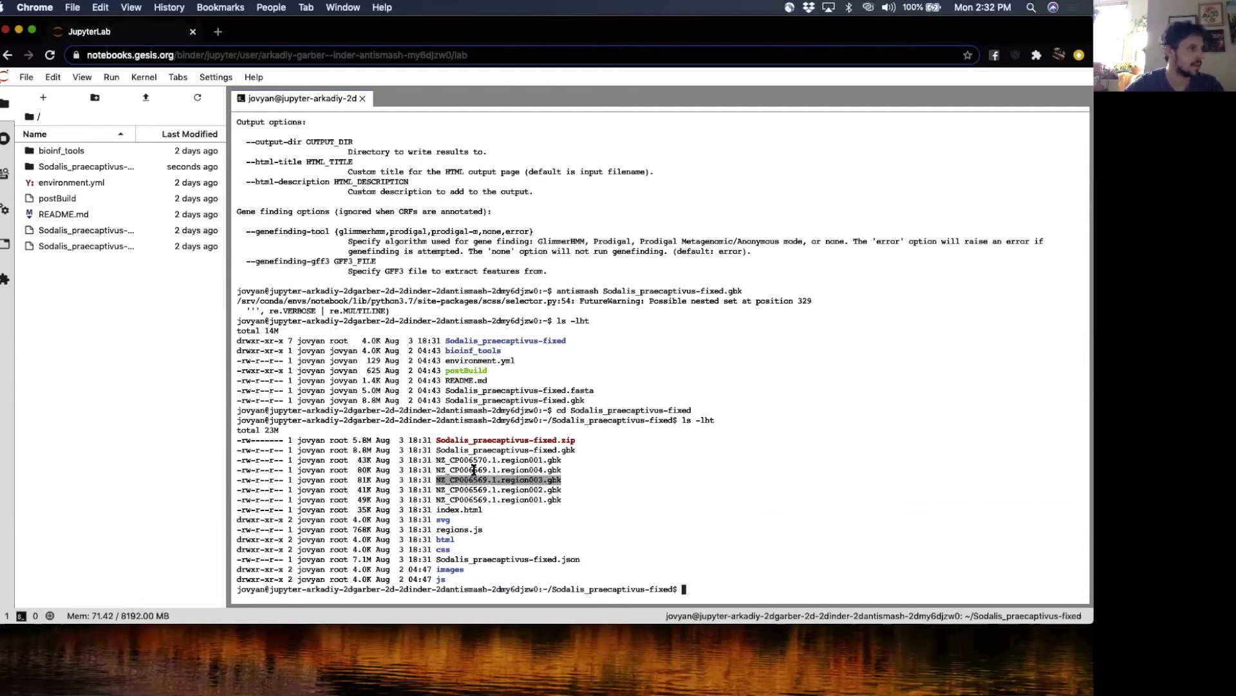
double_click(474, 471)
double_click(474, 461)
left_click(474, 461)
double_click(449, 507)
left_click(448, 507)
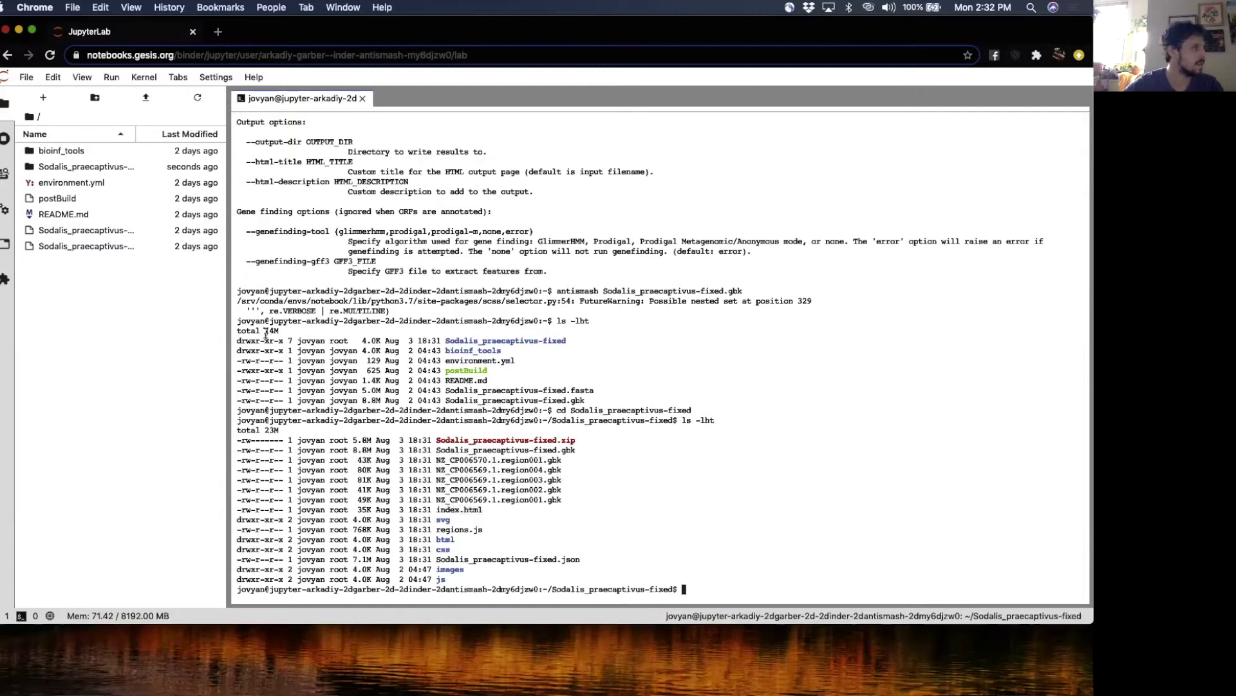
Step: Open Sodalis_praecaptivus-fixed/index.html from the file browser to view the identified regions table
double_click(80, 166)
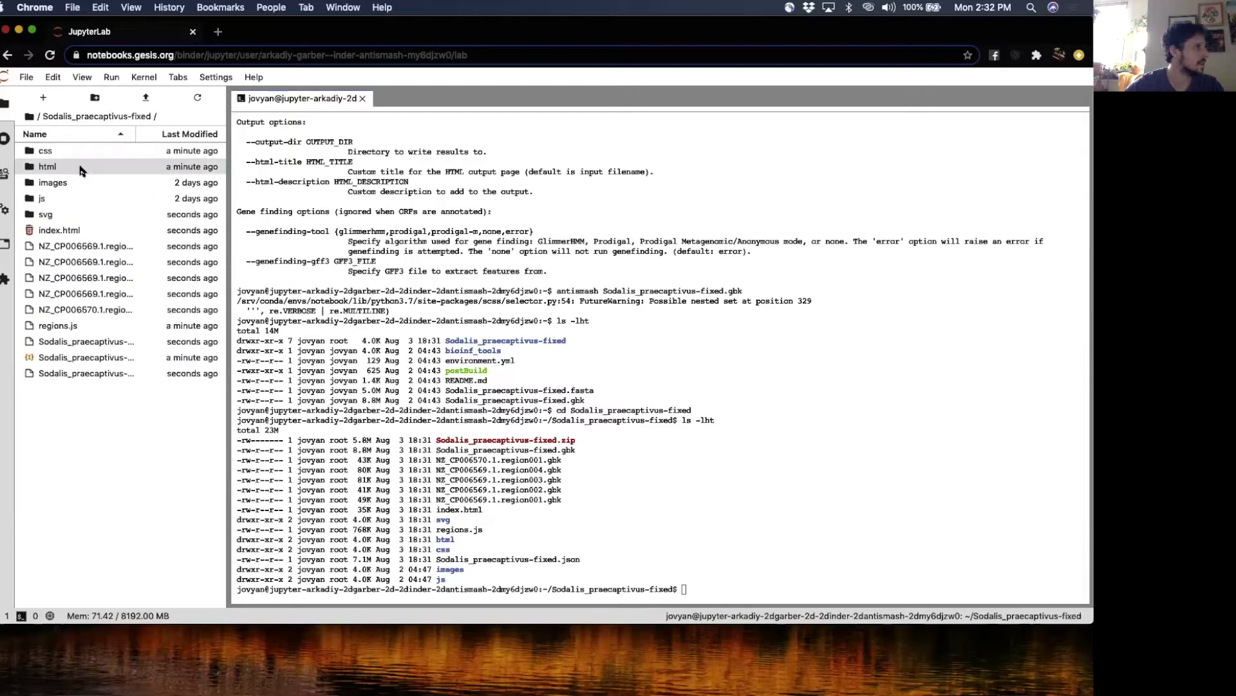
double_click(64, 169)
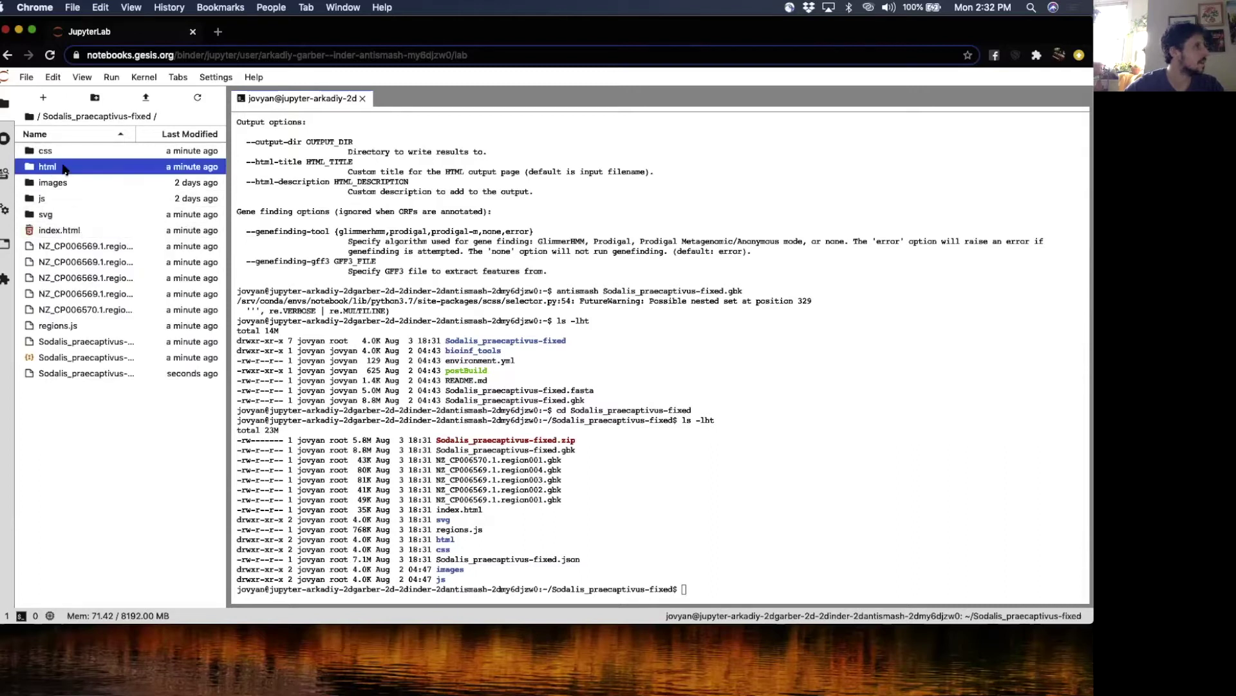
left_click(109, 117)
double_click(75, 231)
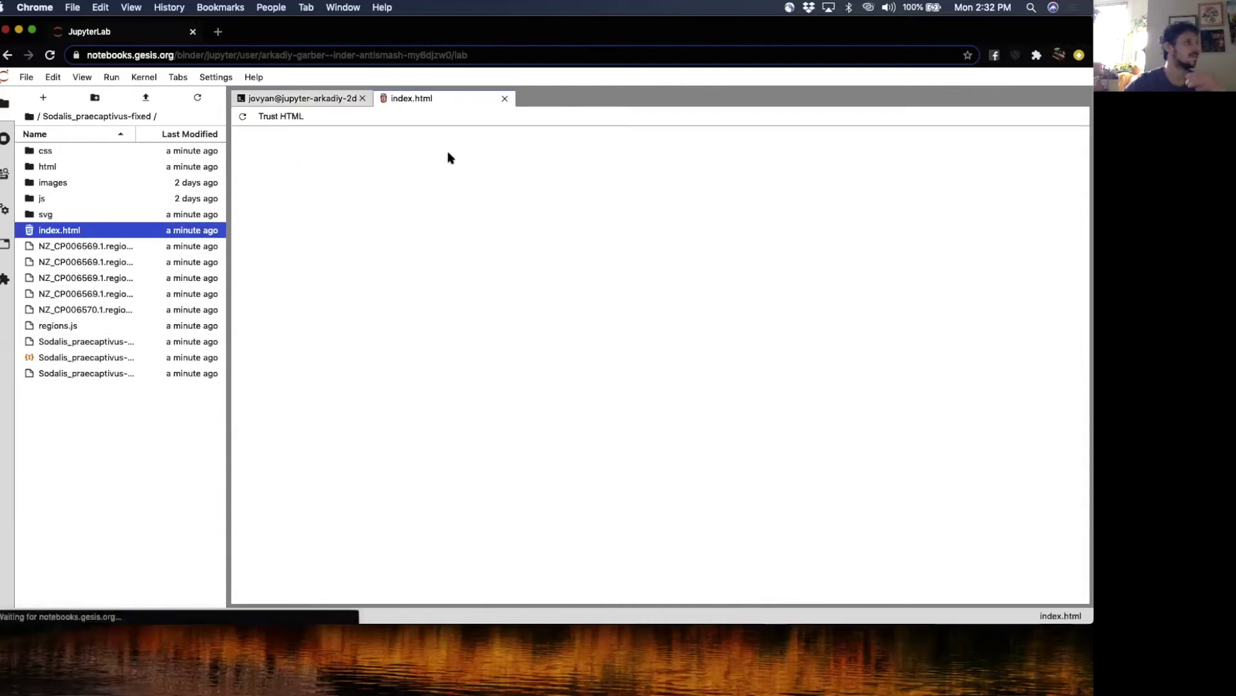
scroll(360, 393, "down", 3)
scroll(360, 393, "up", 3)
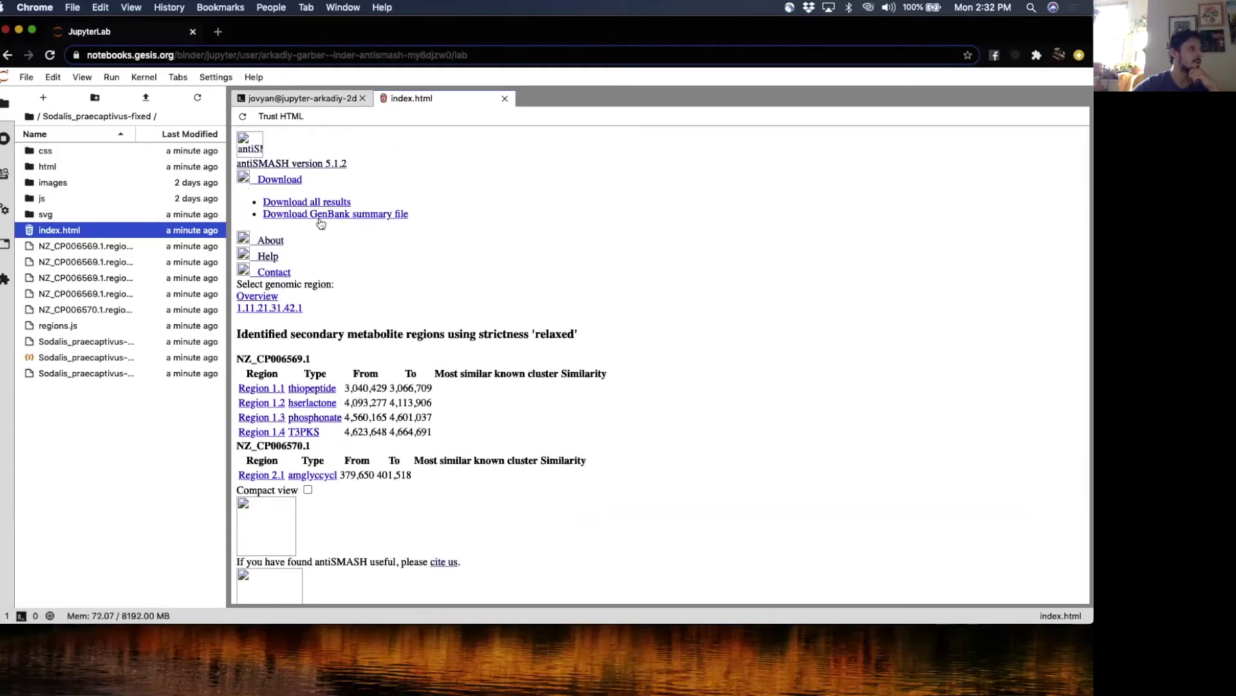
Step: Download index.html, open it locally in Chrome, and look up the thiopeptide glossary entry
right_click(137, 230)
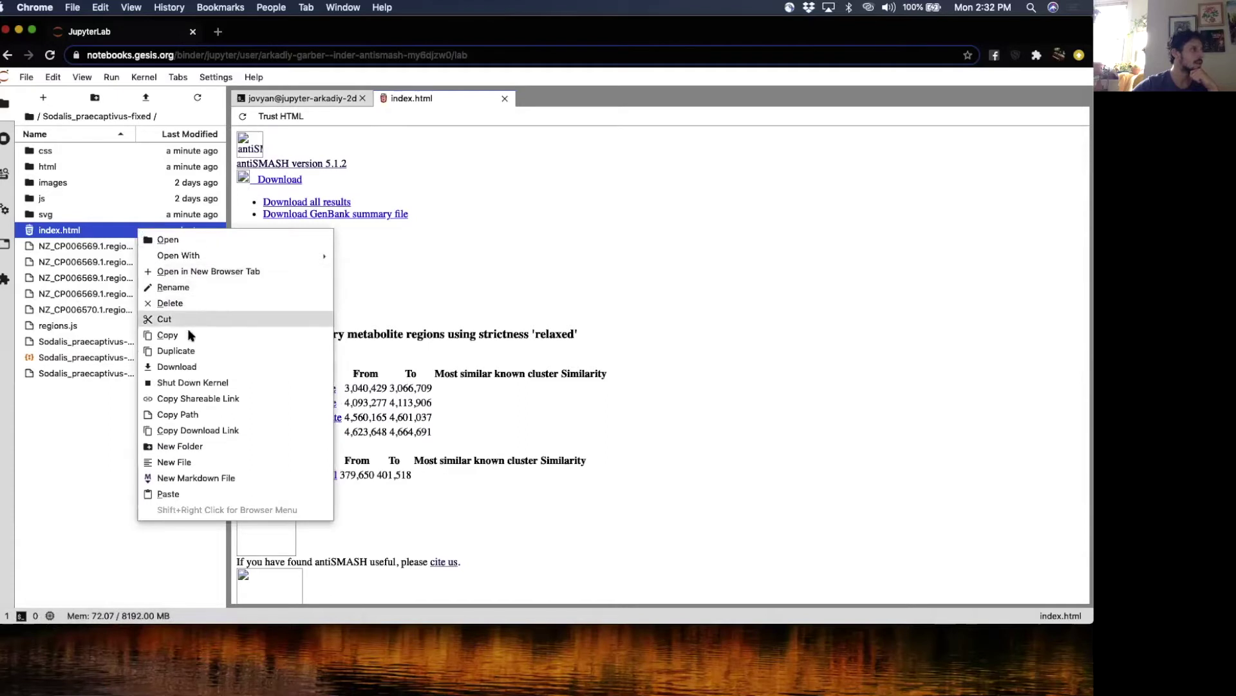
left_click(180, 365)
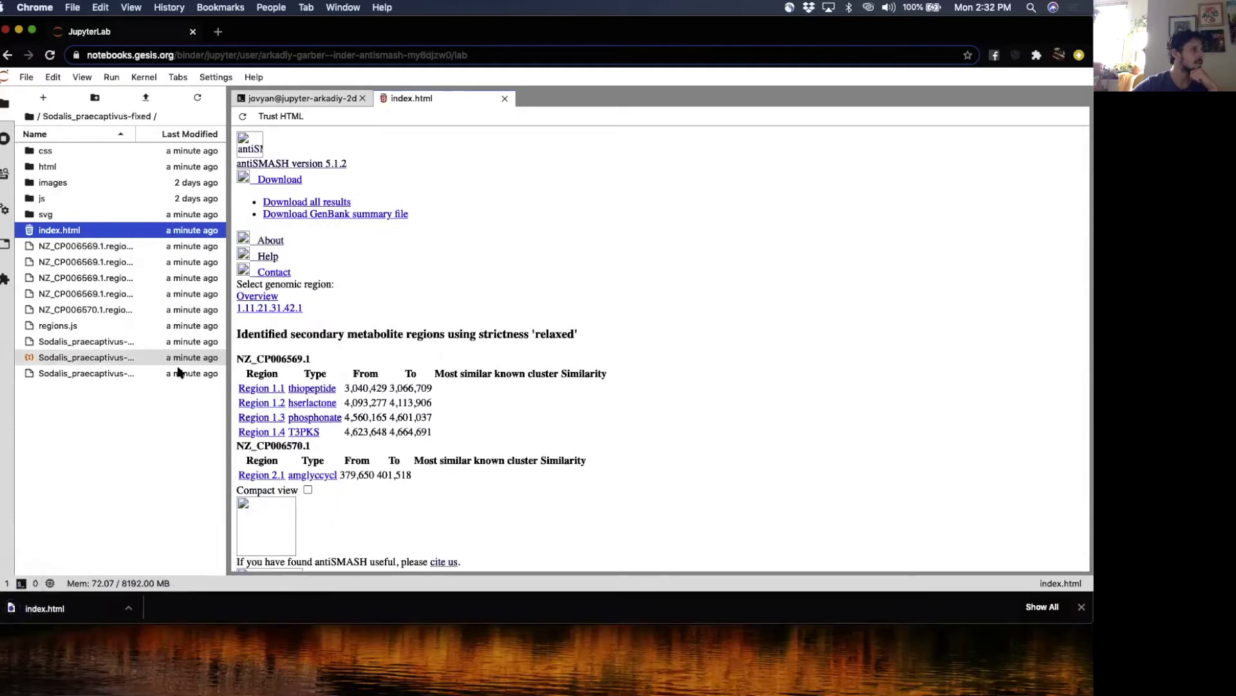
left_click(64, 609)
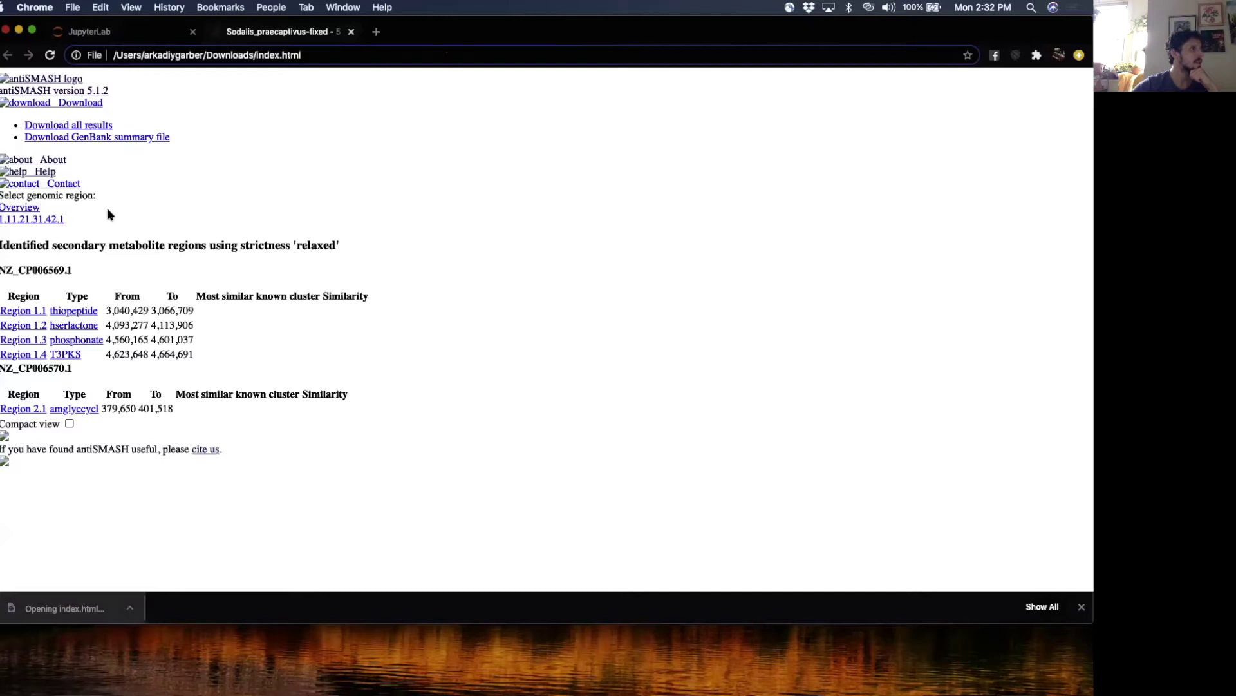
scroll(184, 350, "down", 1)
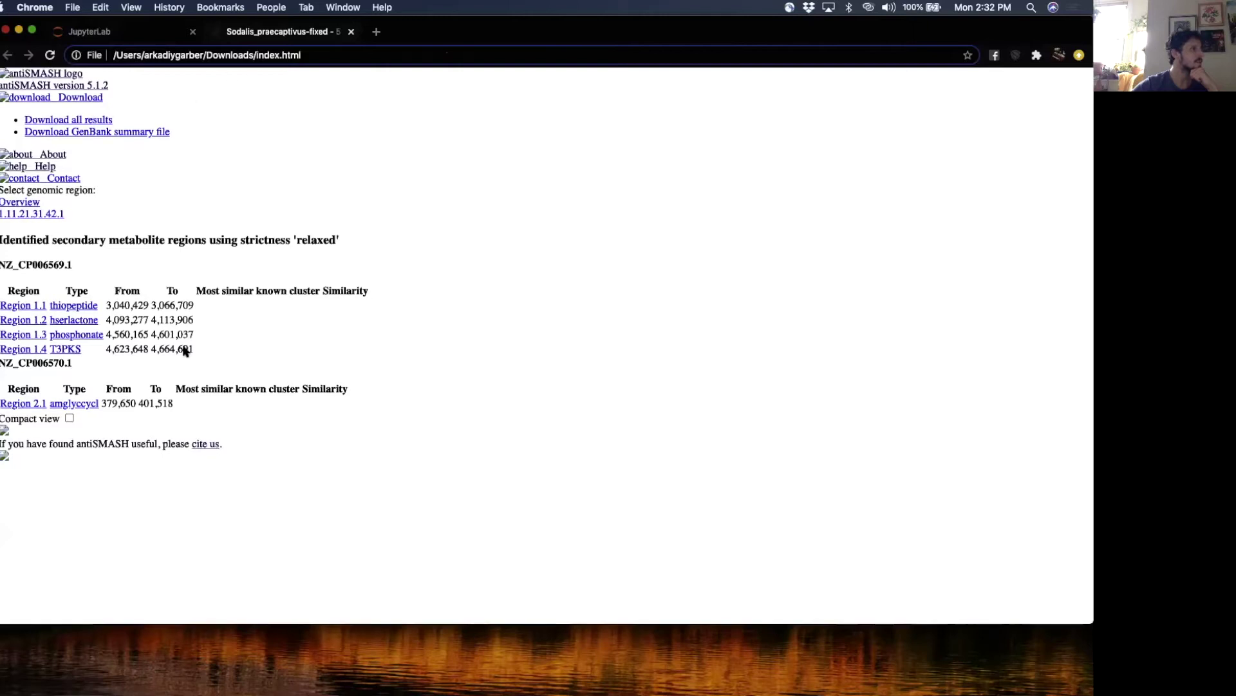
left_click(67, 306)
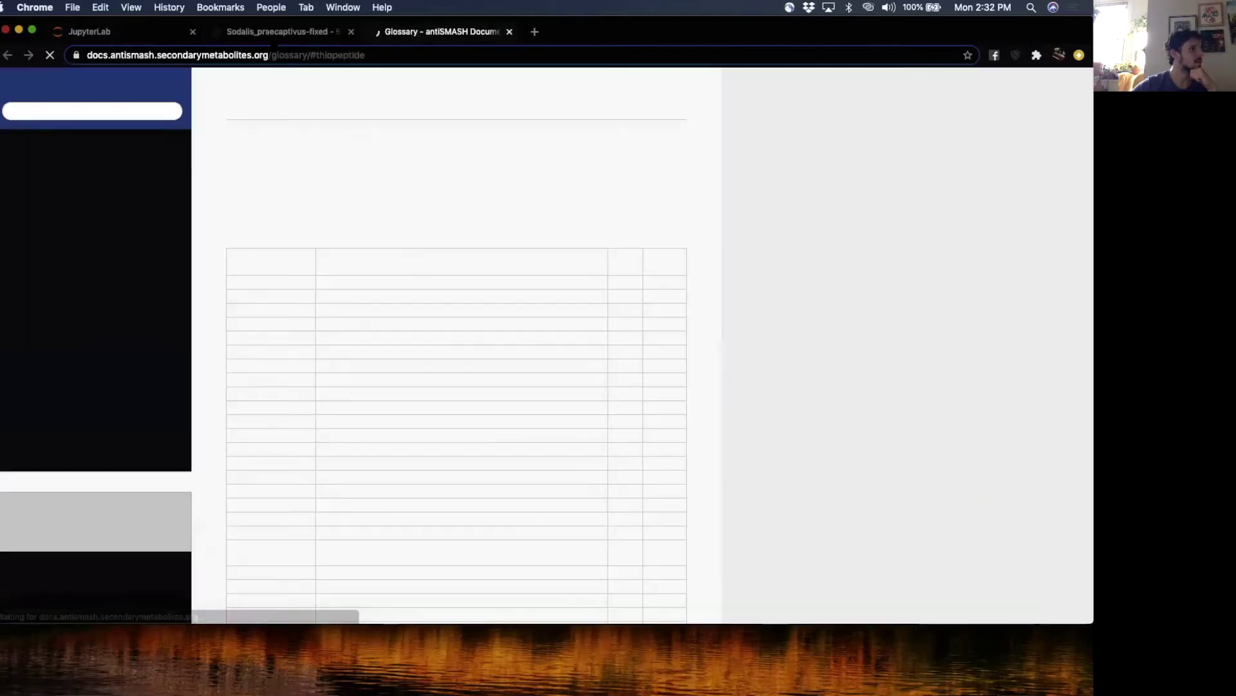
scroll(318, 163, "down", 3)
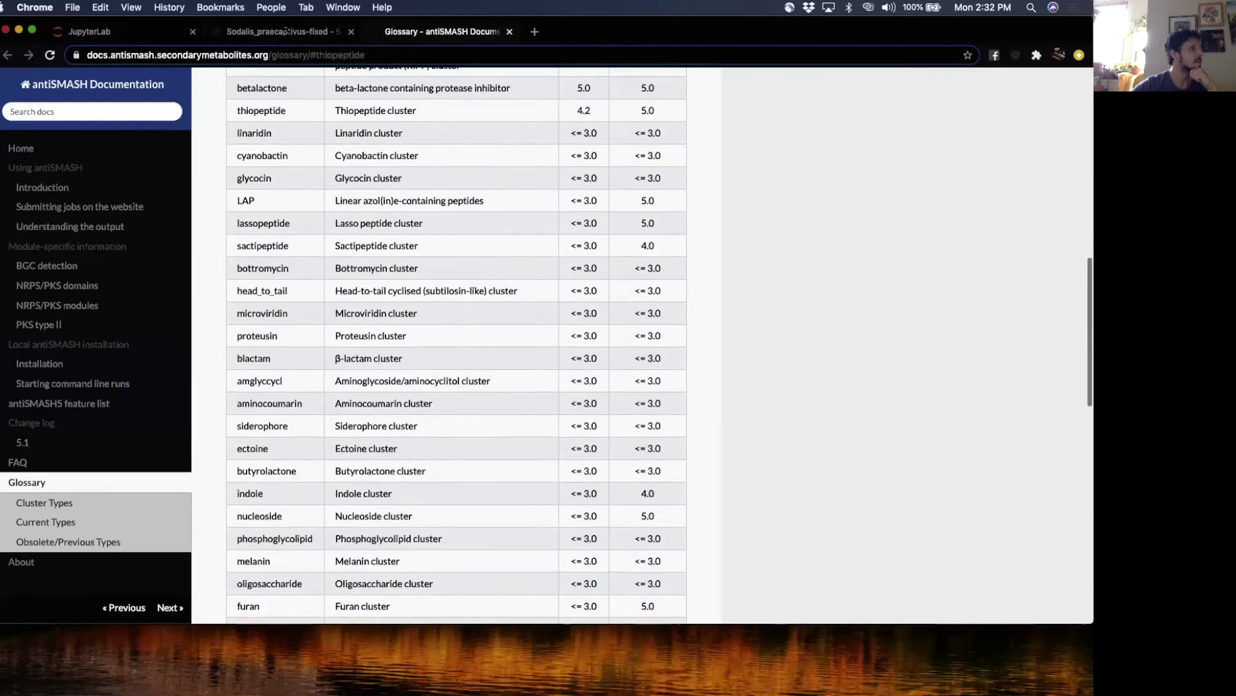
left_click(277, 32)
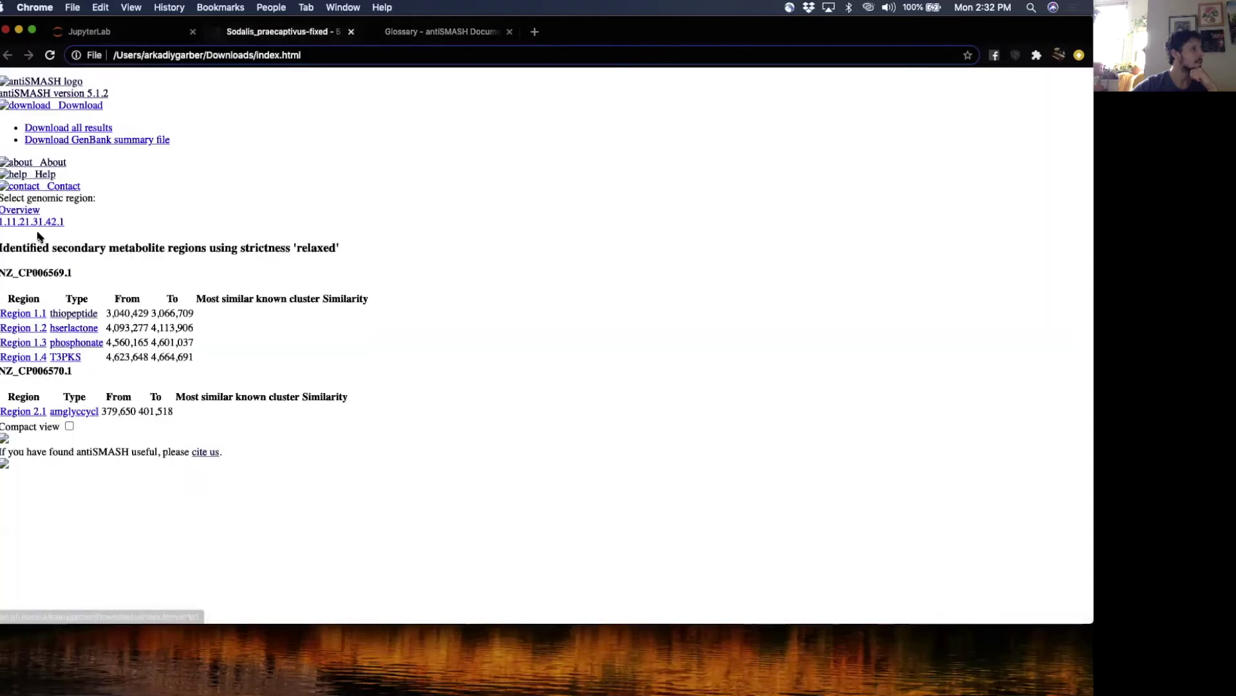
Step: Jump to the Region 1.1, 1.2 and 1.4 details on the local results page
left_click(30, 313)
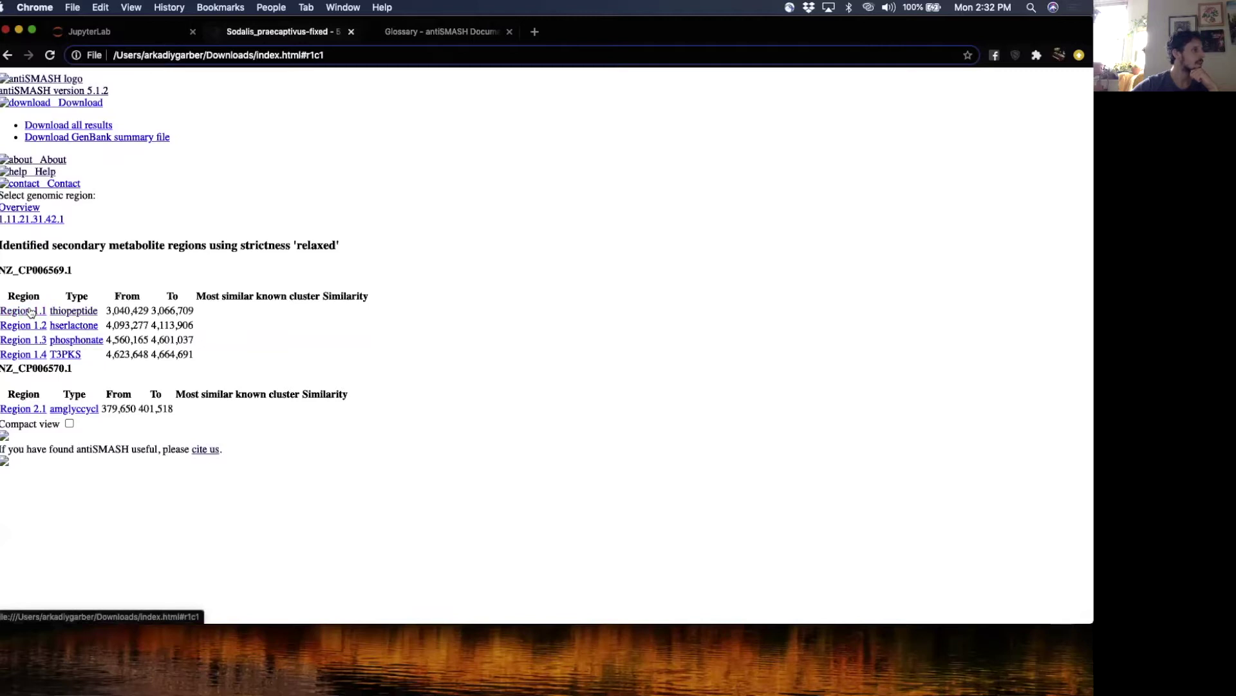
left_click(25, 314)
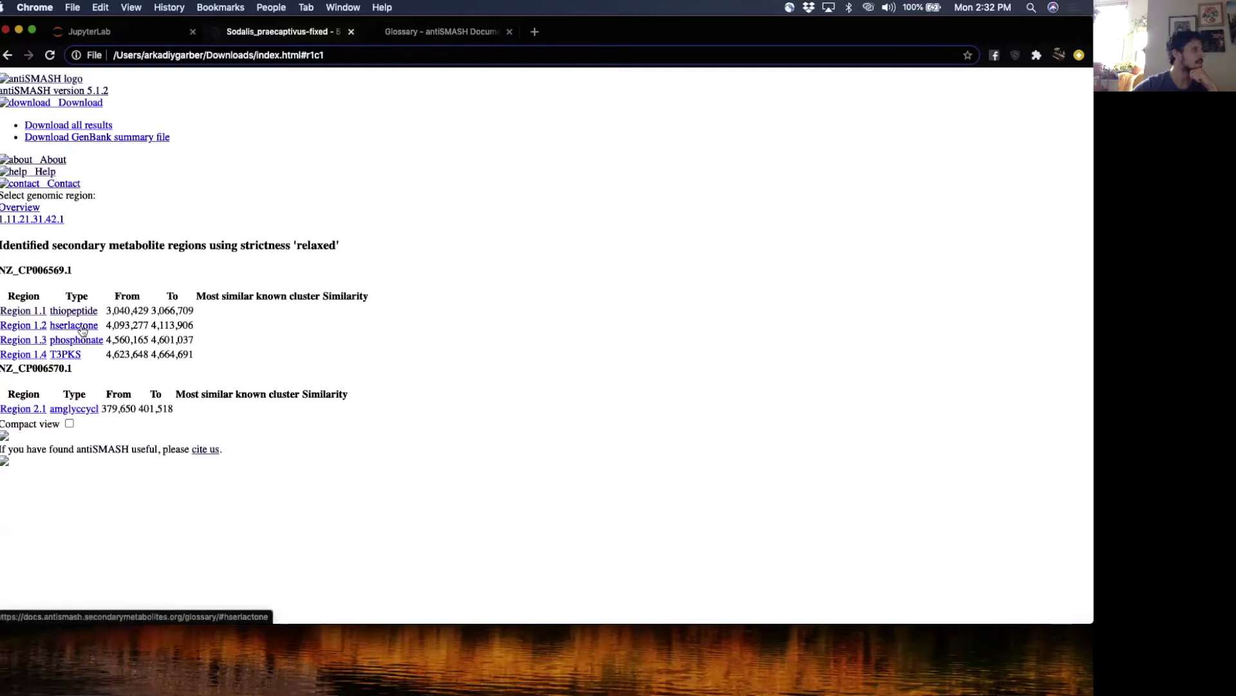
left_click(24, 328)
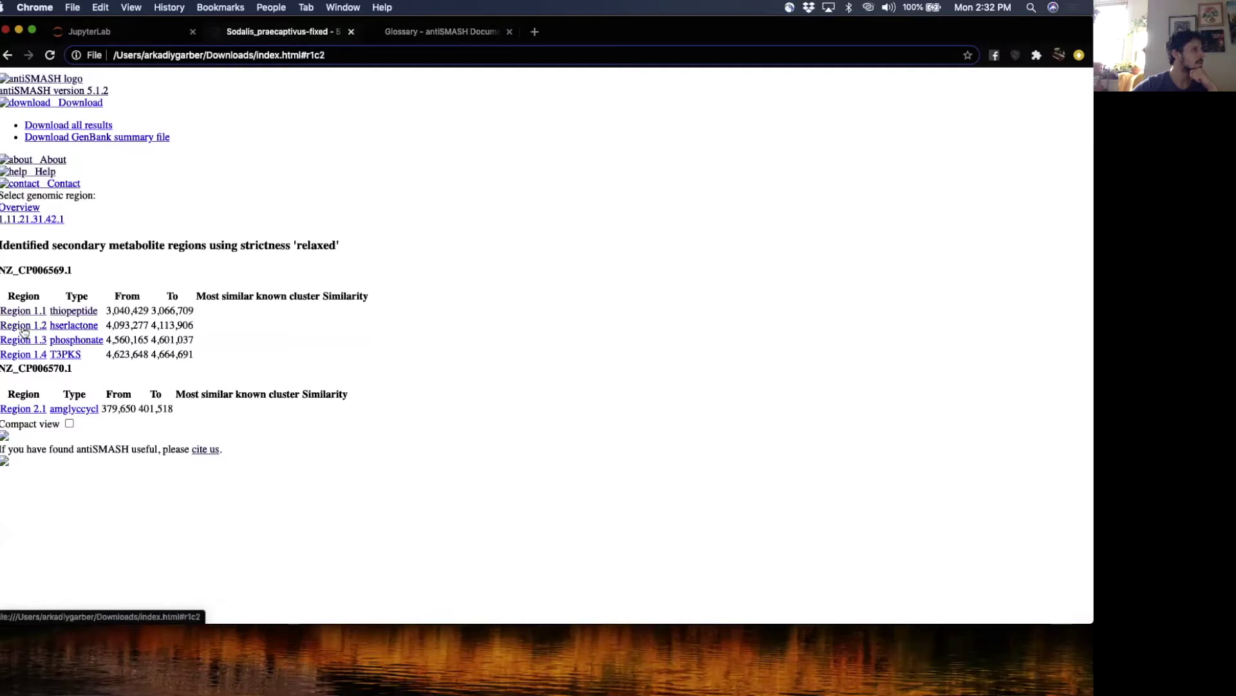
left_click(397, 31)
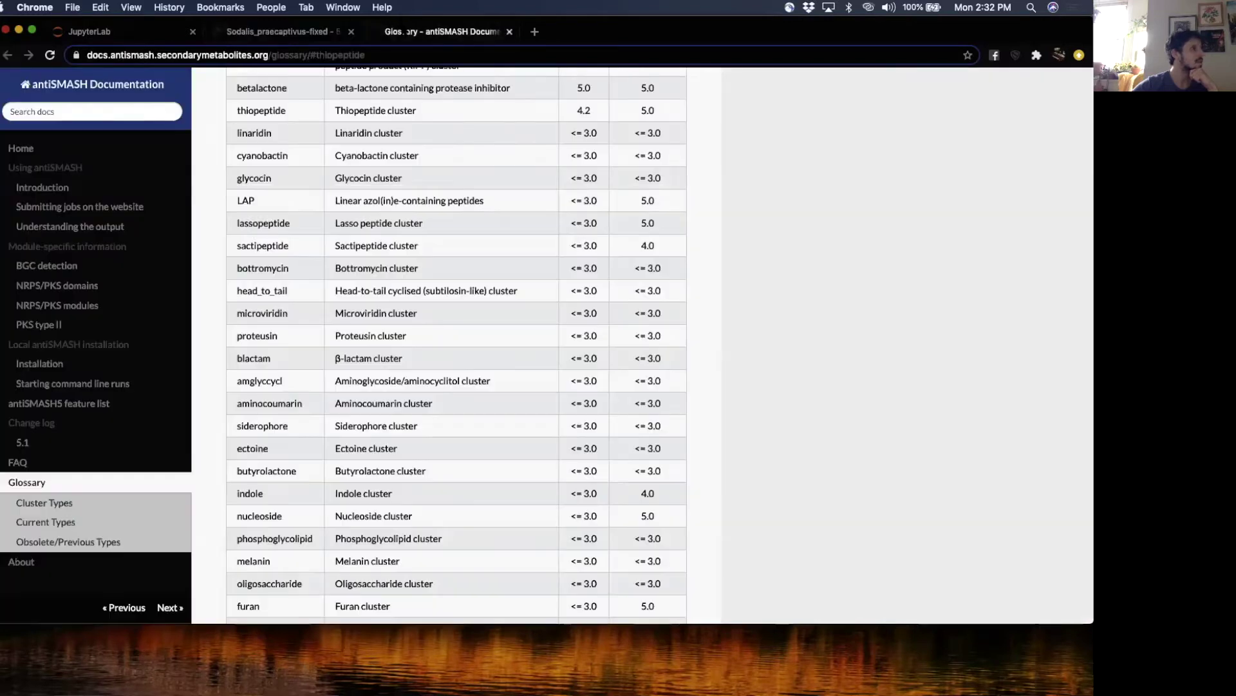
key("ctrl+shift+Tab")
key("ctrl+shift+Tab")
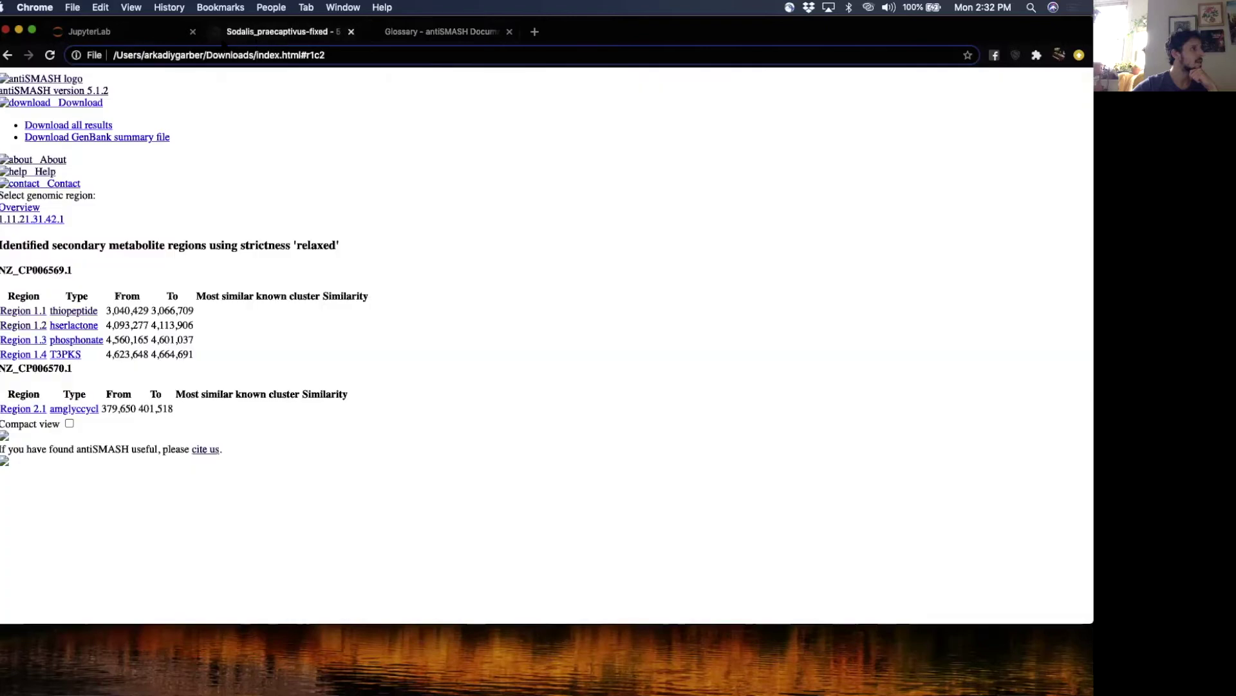
key("ctrl+Tab")
left_click(22, 356)
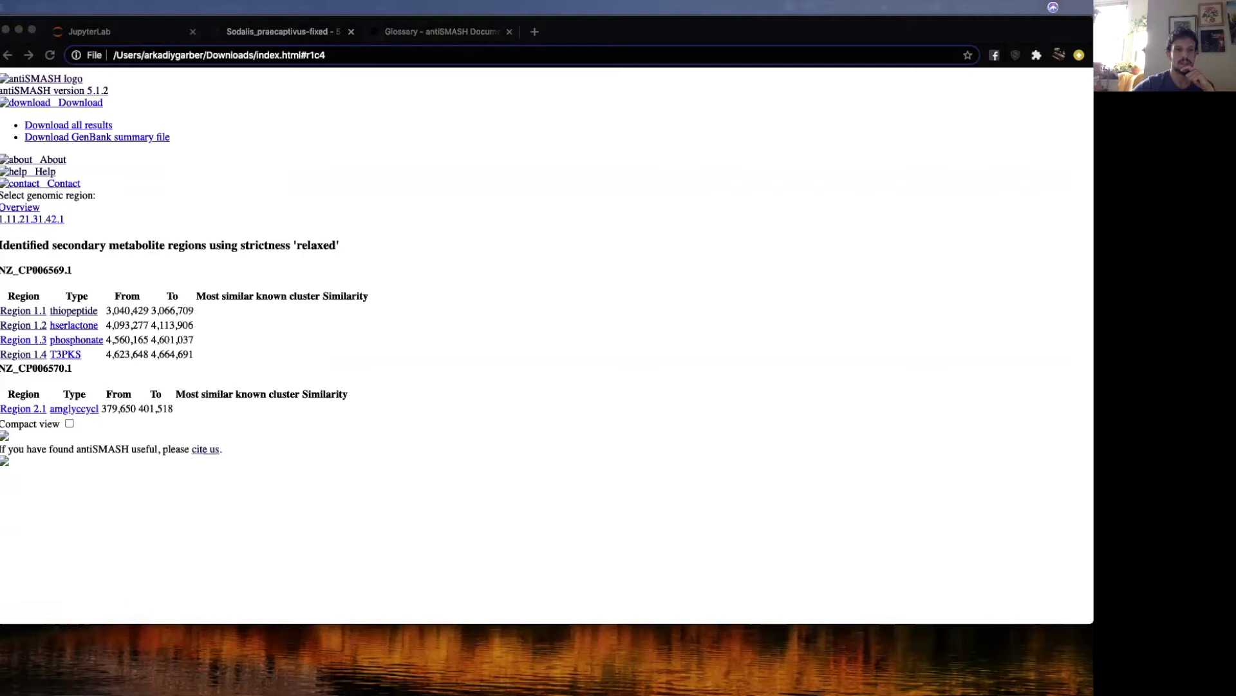
key("super+Tab")
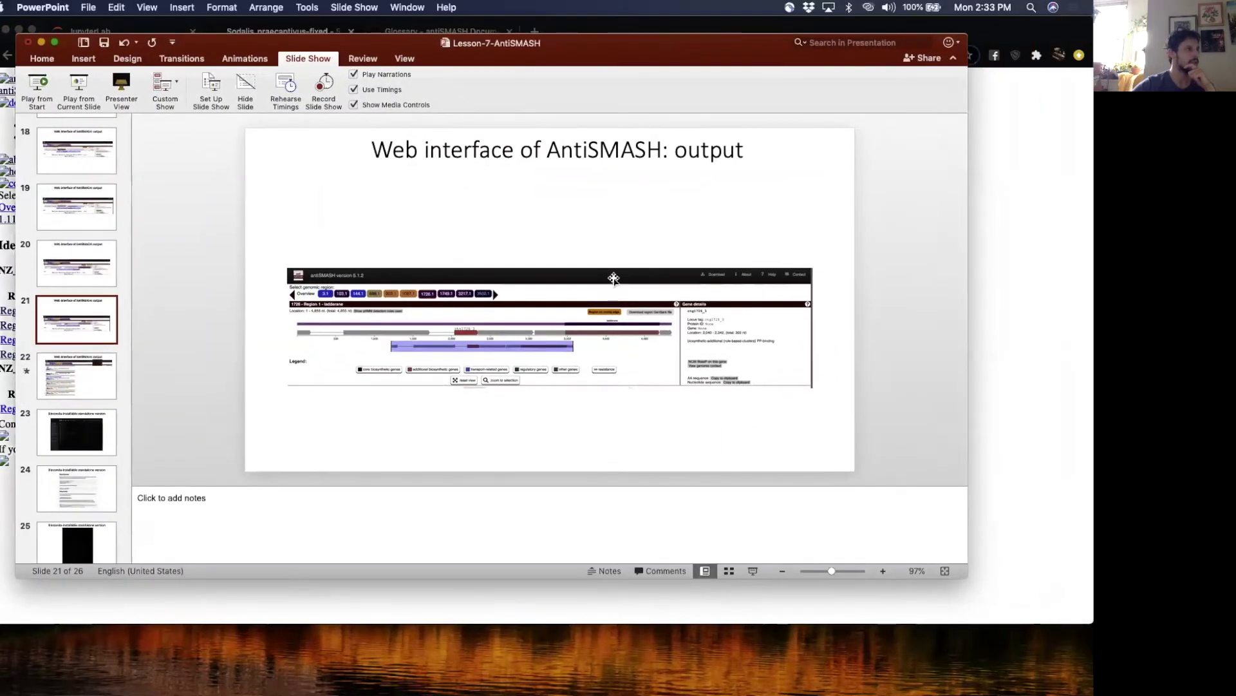
scroll(614, 277, "up", 3)
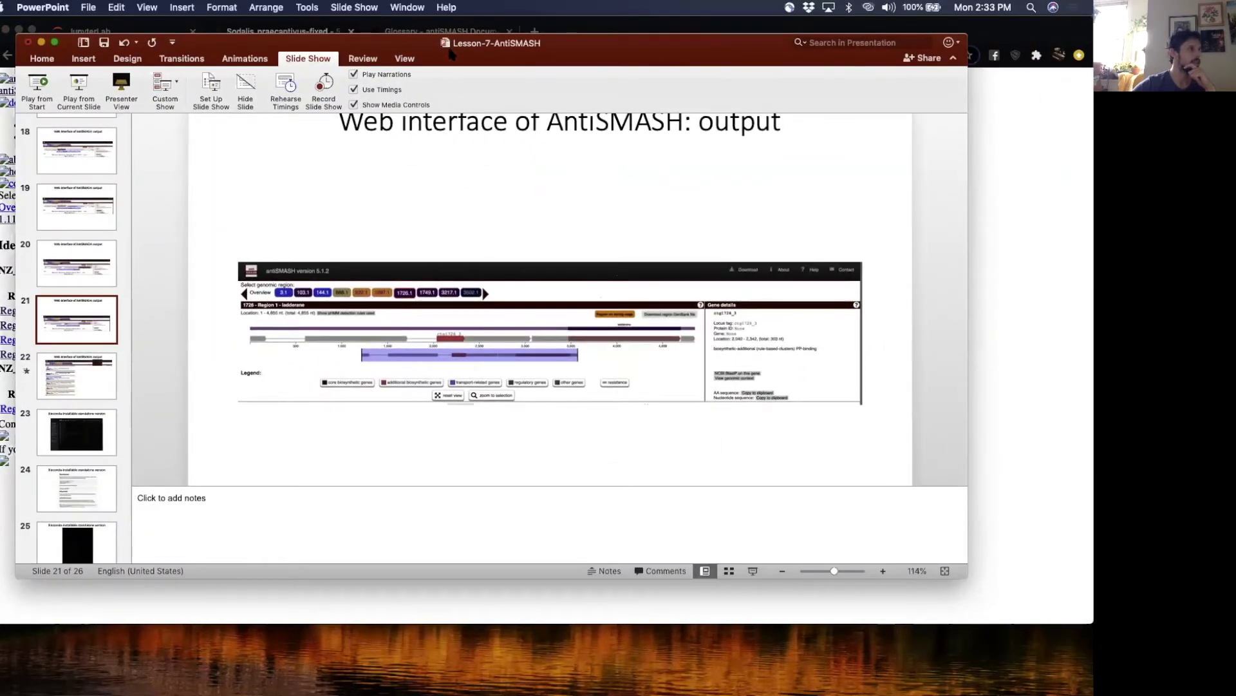
key("super+m")
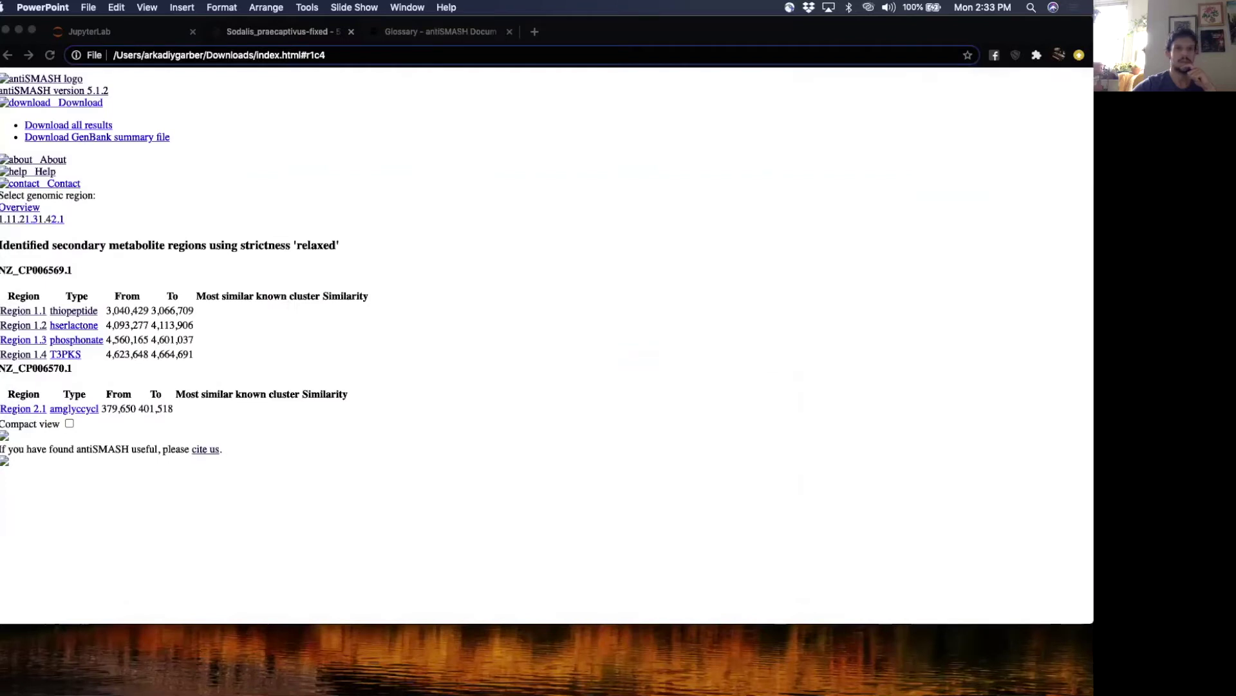
Step: Jump to the Region 1.2 and Region 2.1 details in the local antiSMASH report
left_click(19, 326)
left_click(14, 329)
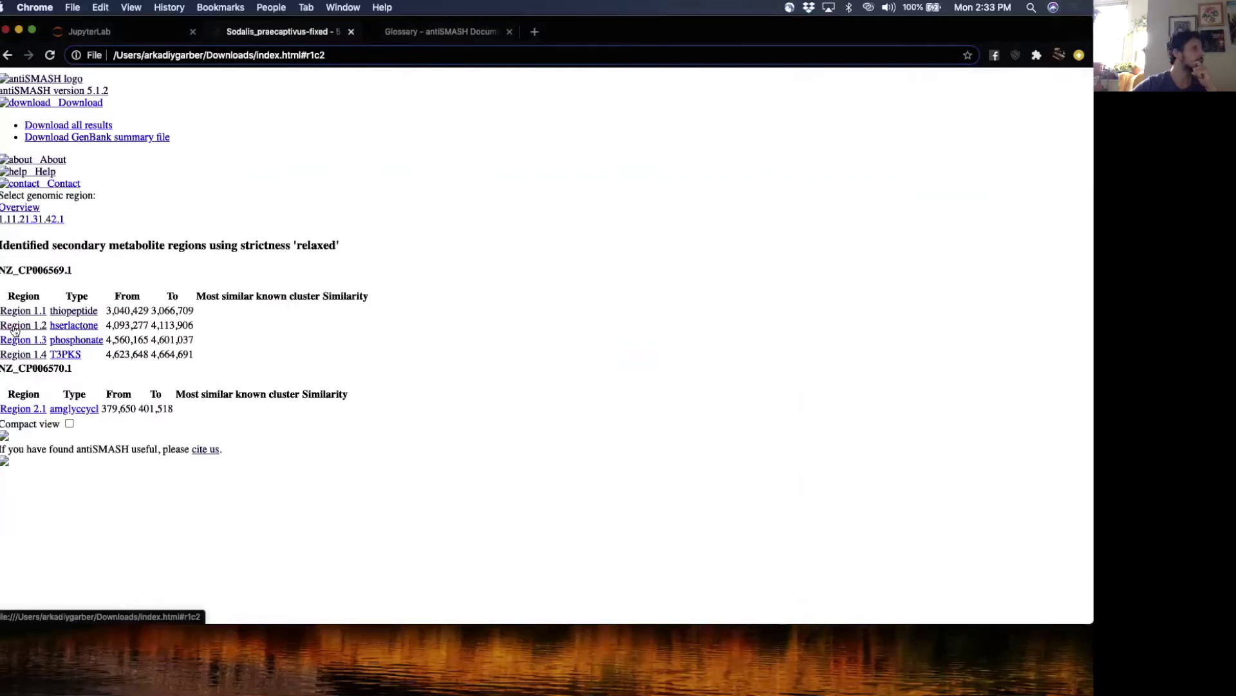
left_click(26, 408)
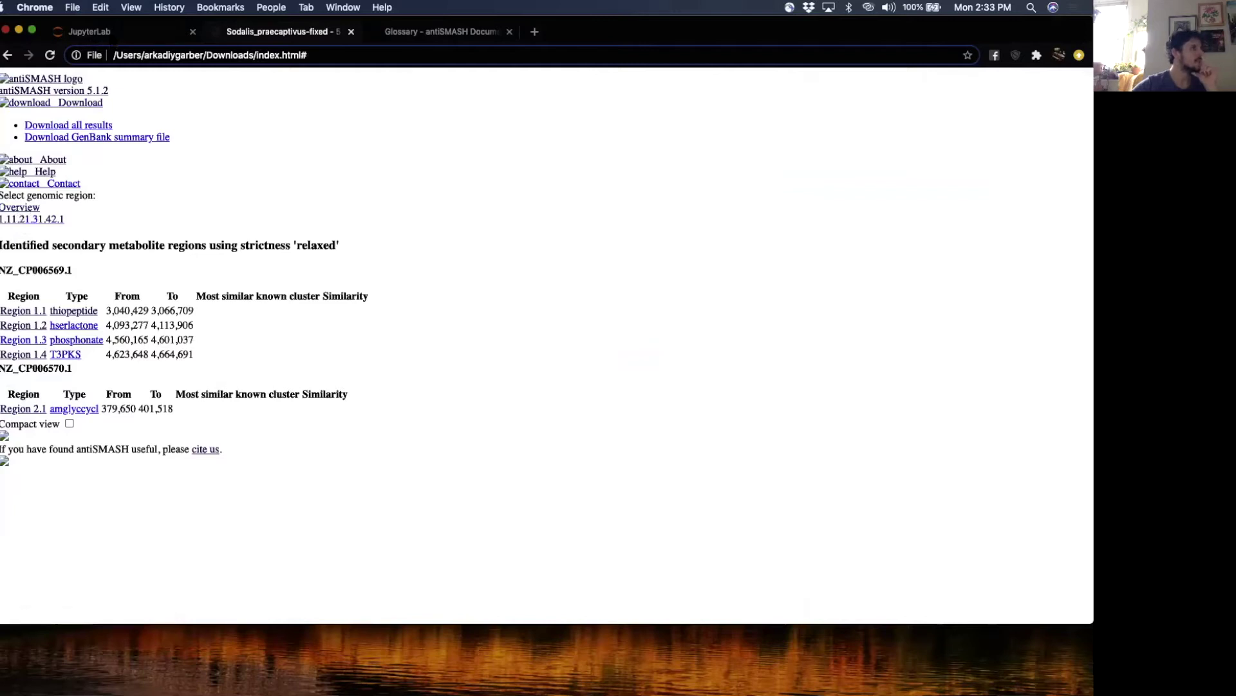
Step: Open NZ_CP006569.1.region002.gbk in JupyterLab and scroll through the hserlactone record
left_click(122, 32)
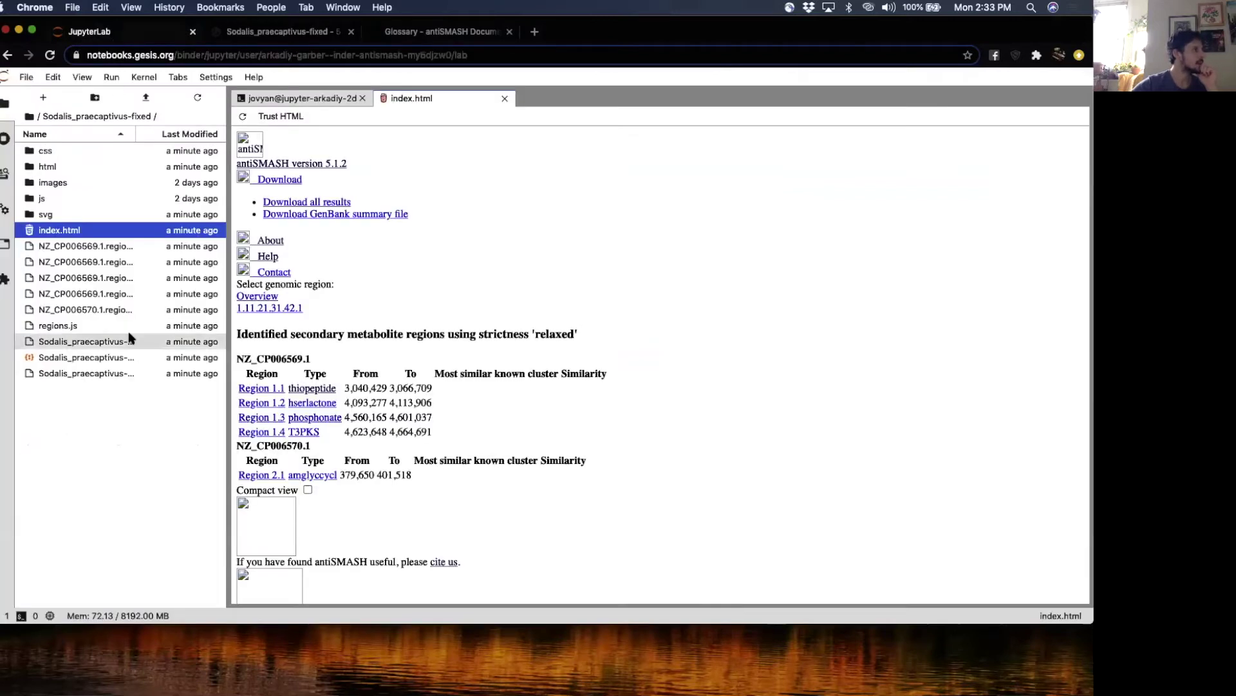
left_click(130, 252)
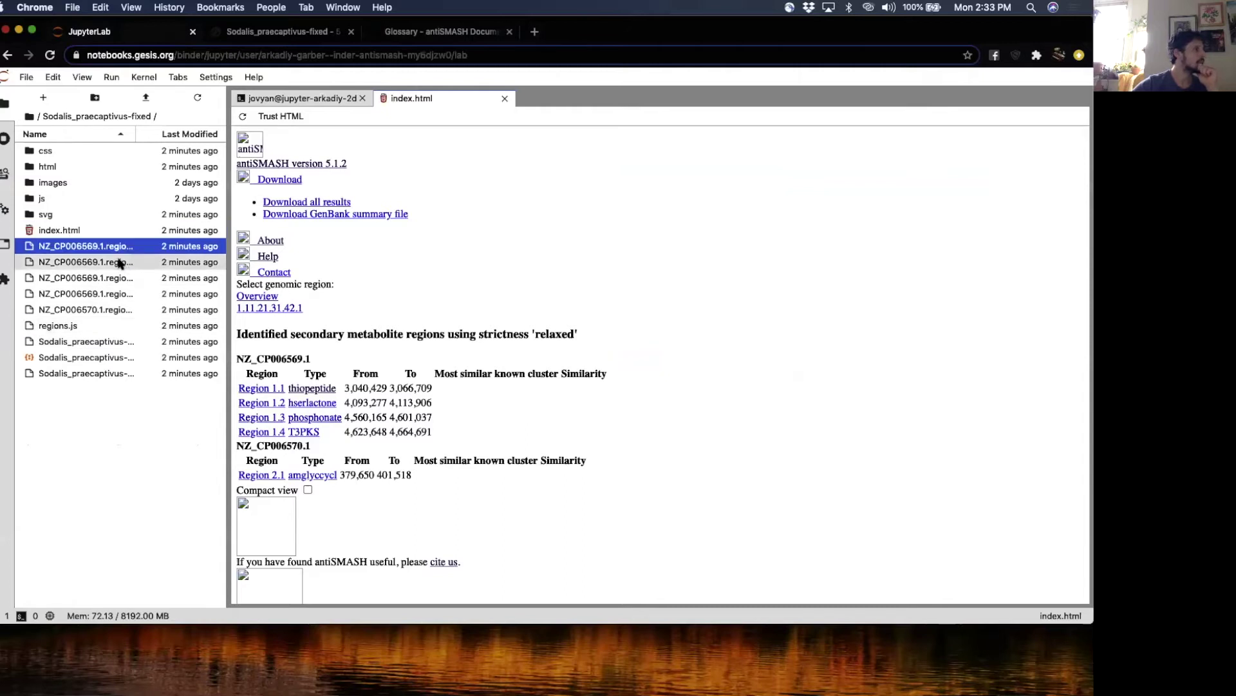
double_click(120, 260)
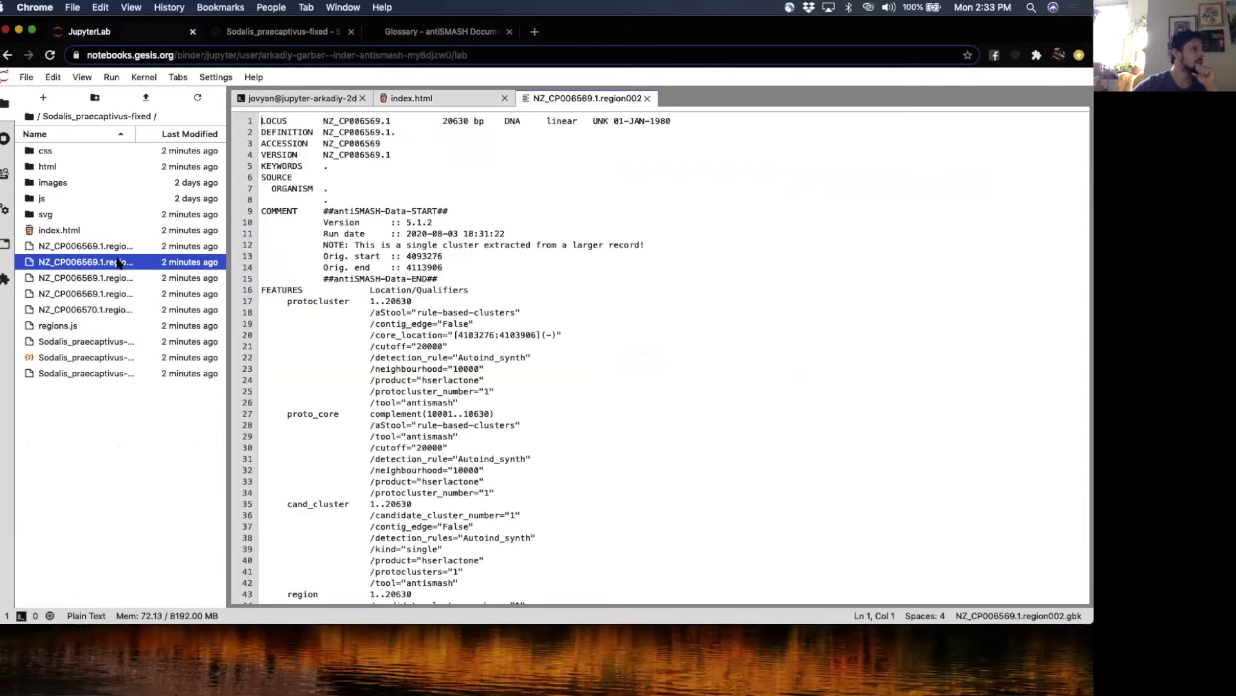
scroll(373, 278, "down", 10)
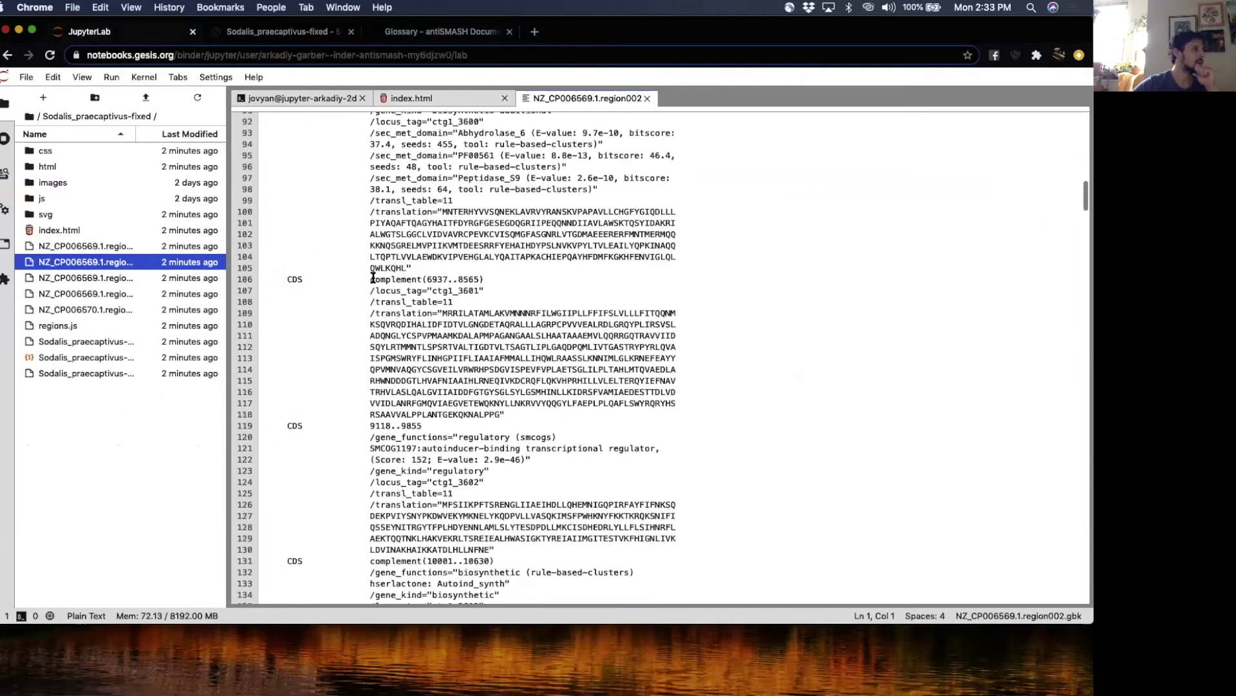
scroll(373, 277, "down", 10)
scroll(373, 278, "up", 7)
scroll(372, 278, "up", 15)
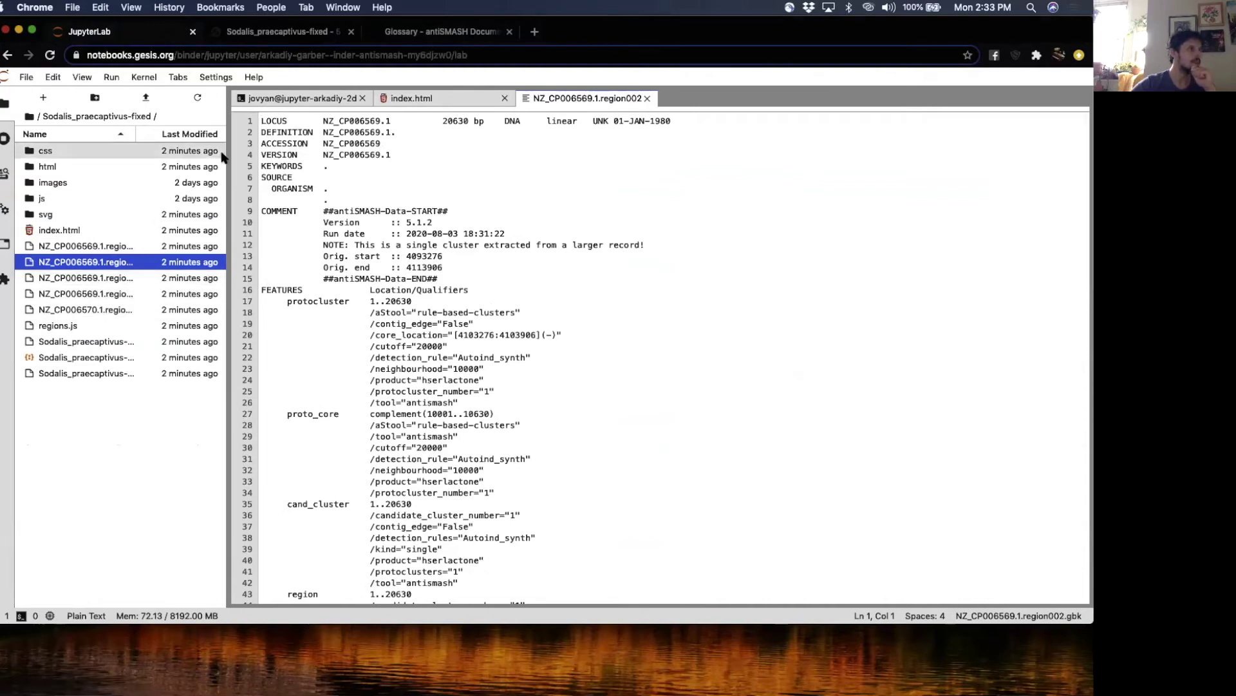
Step: Return to the rendered index.html page, then switch Chrome to the local Sodalis results tab
left_click(301, 102)
left_click(443, 99)
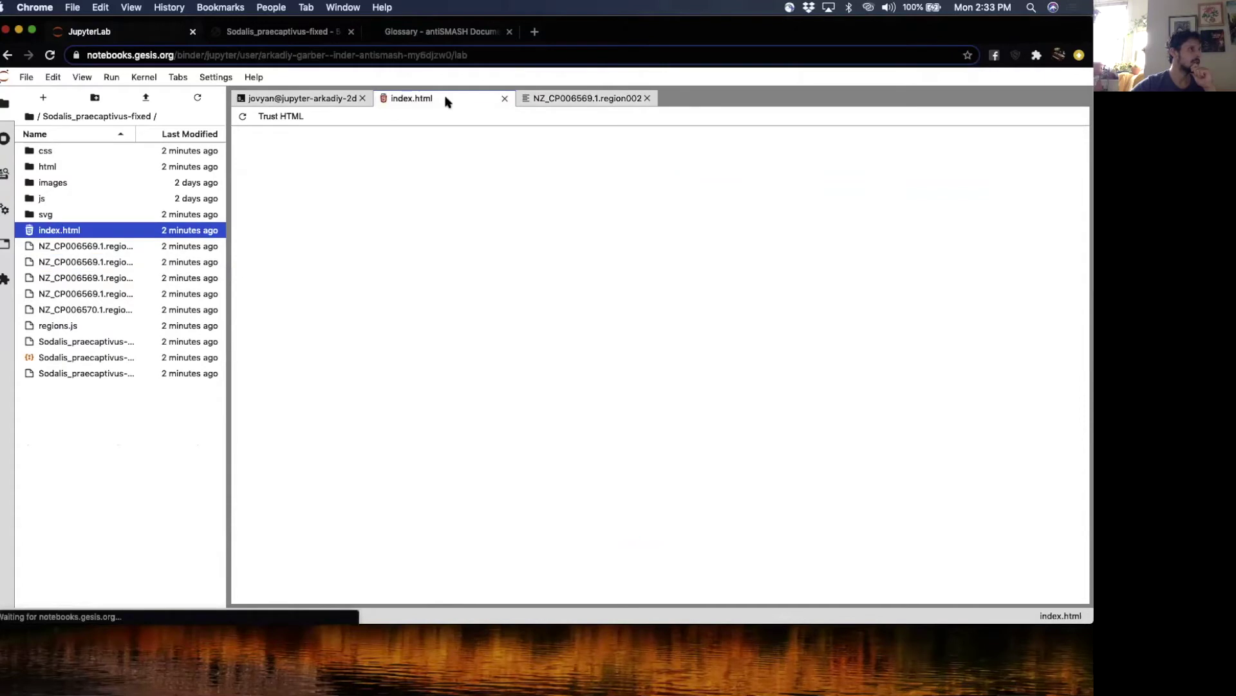
scroll(335, 355, "down", 5)
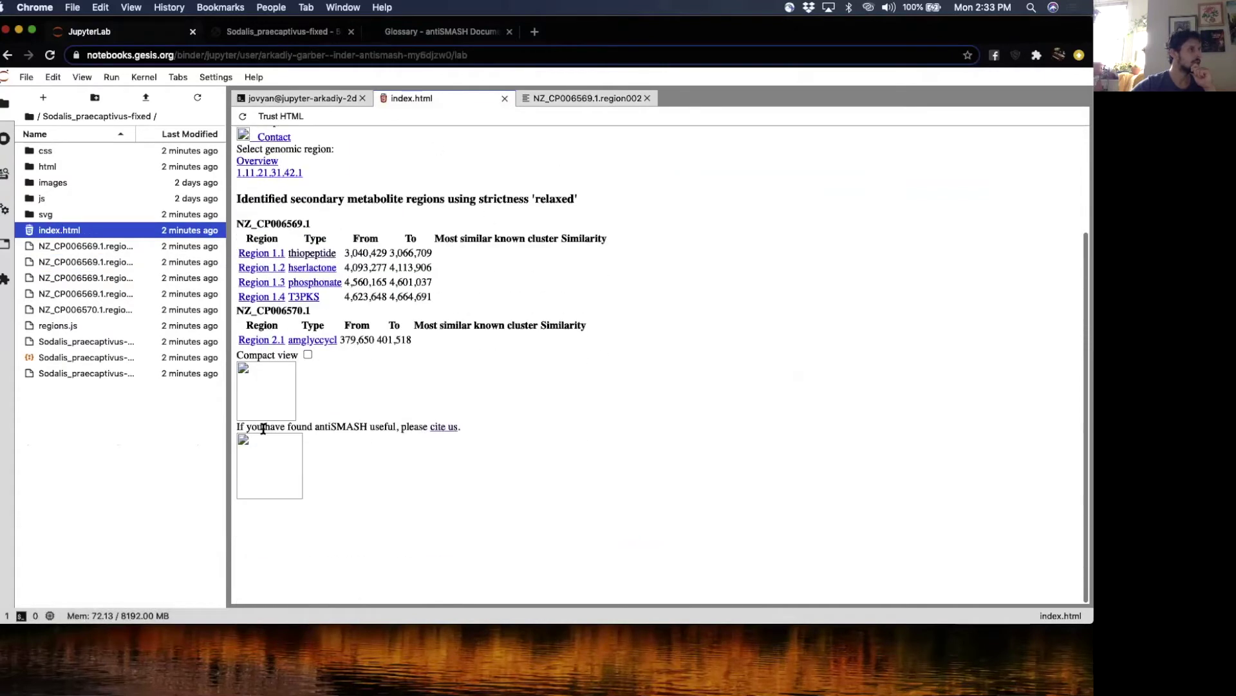
key("ctrl+shift+Tab")
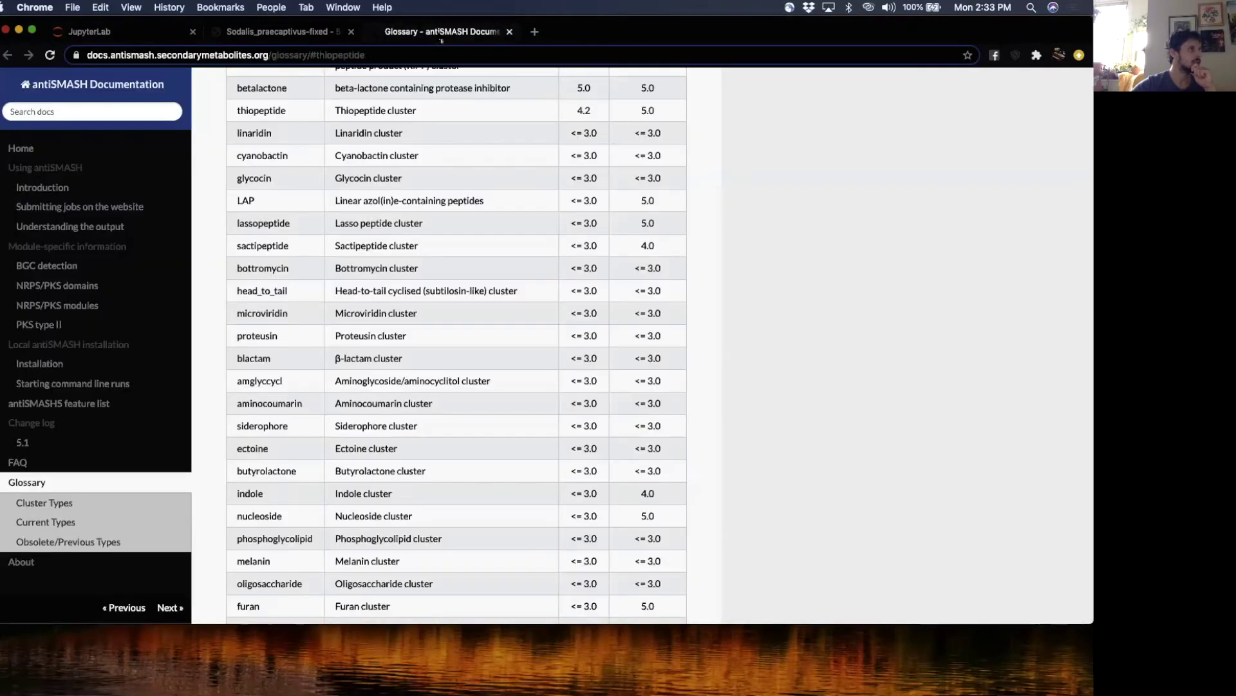
key("ctrl+shift+Tab")
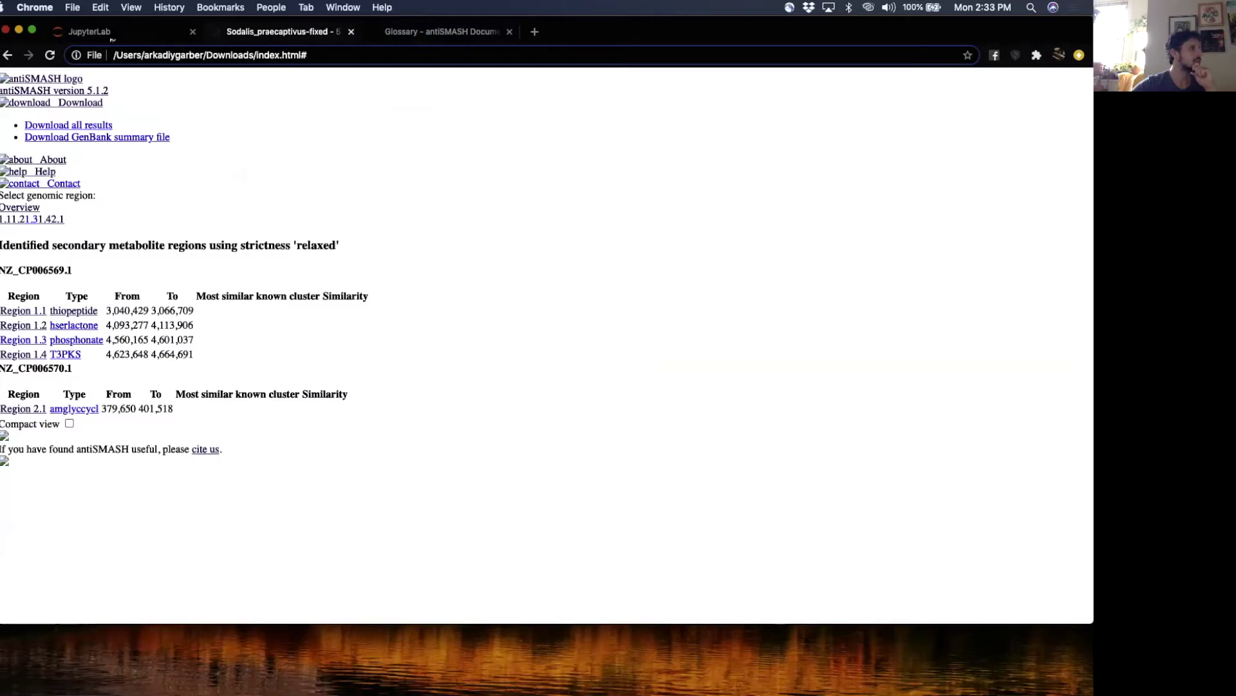
Step: In the terminal, move up to the parent folder and list it with ls -lht
key("ctrl+shift+Tab")
left_click(308, 100)
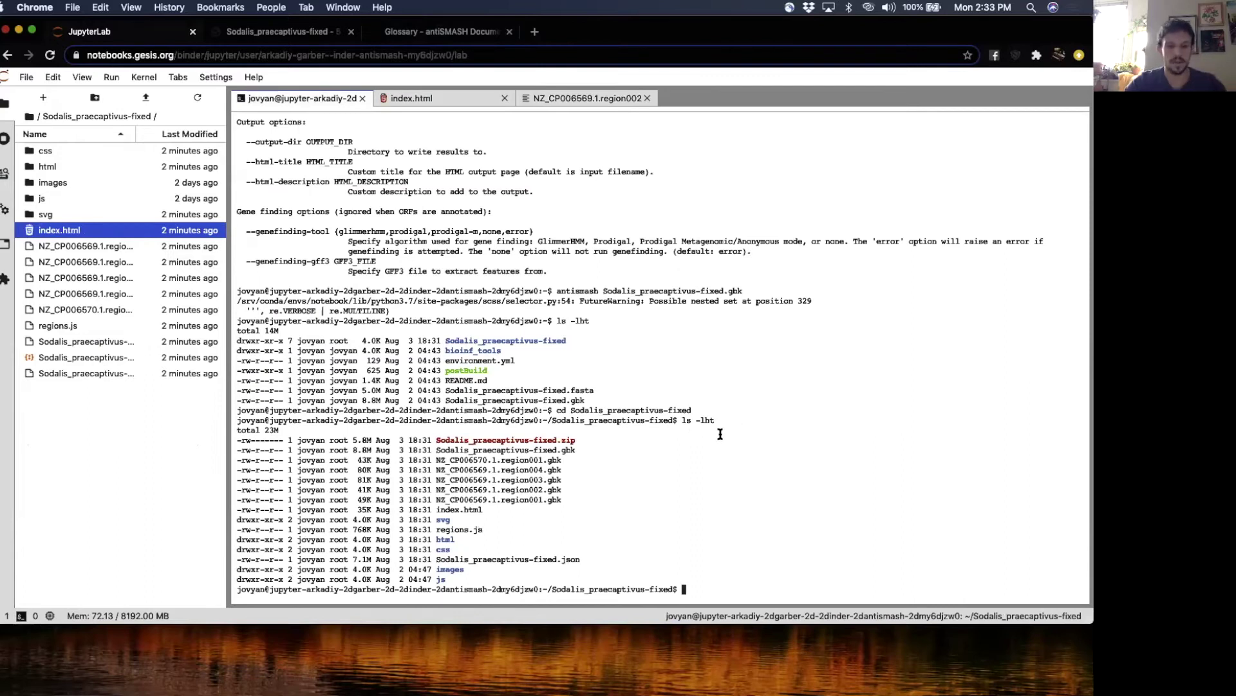
type("cd ../")
key("Return")
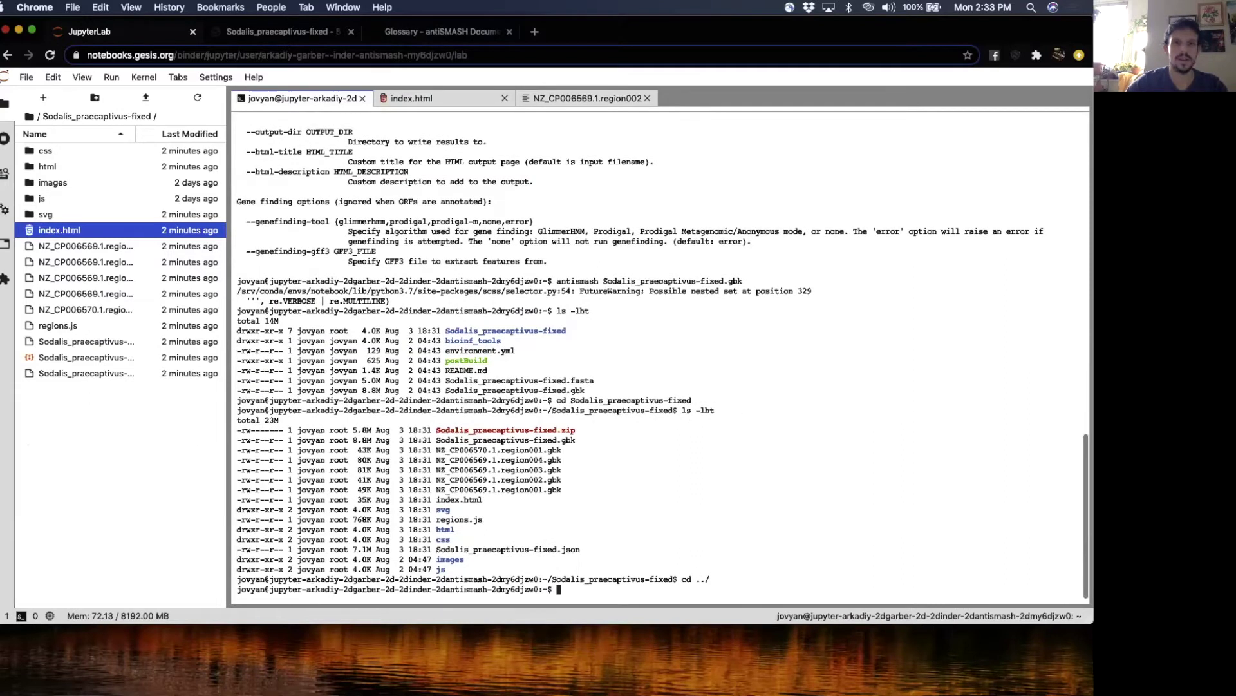
key("ctrl+super+f")
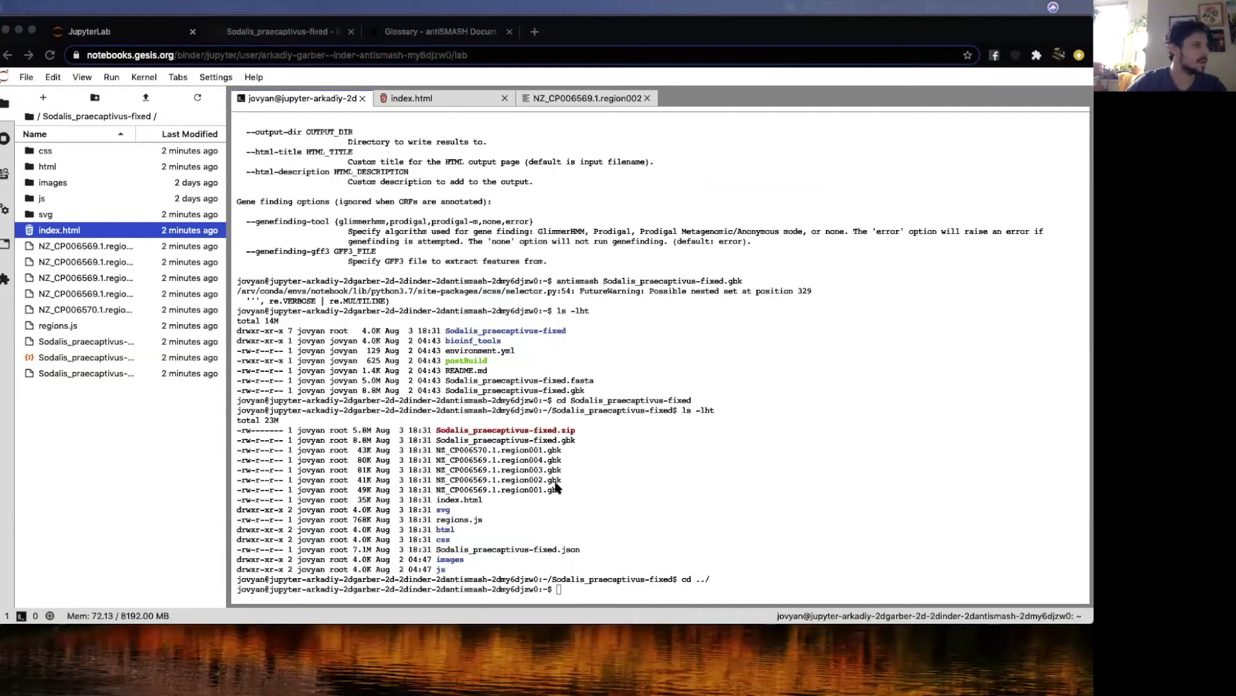
type("ls -lht")
key("Return")
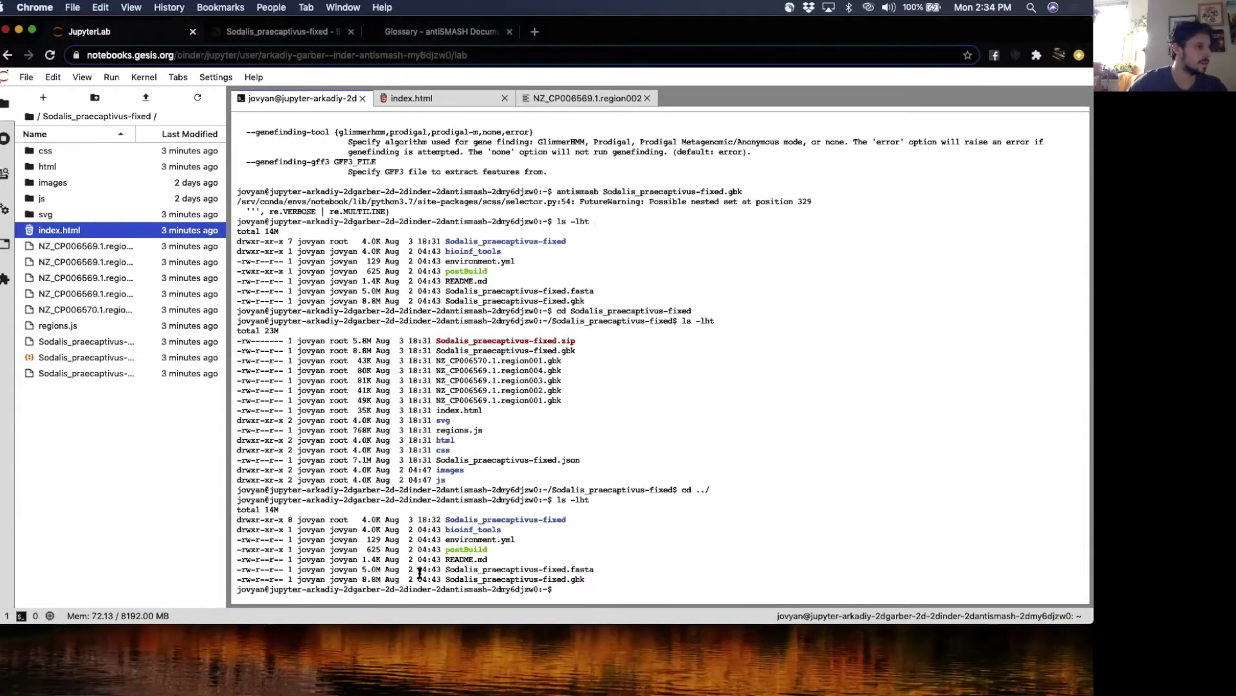
Step: Page through Sodalis_praecaptivus-fixed.fasta with less, then quit the viewer
double_click(471, 569)
left_click(472, 568)
type("less Sodalis_praecaptivus-fixed.fasta")
key("Return")
scroll(490, 519, "down", 3)
scroll(491, 519, "down", 13)
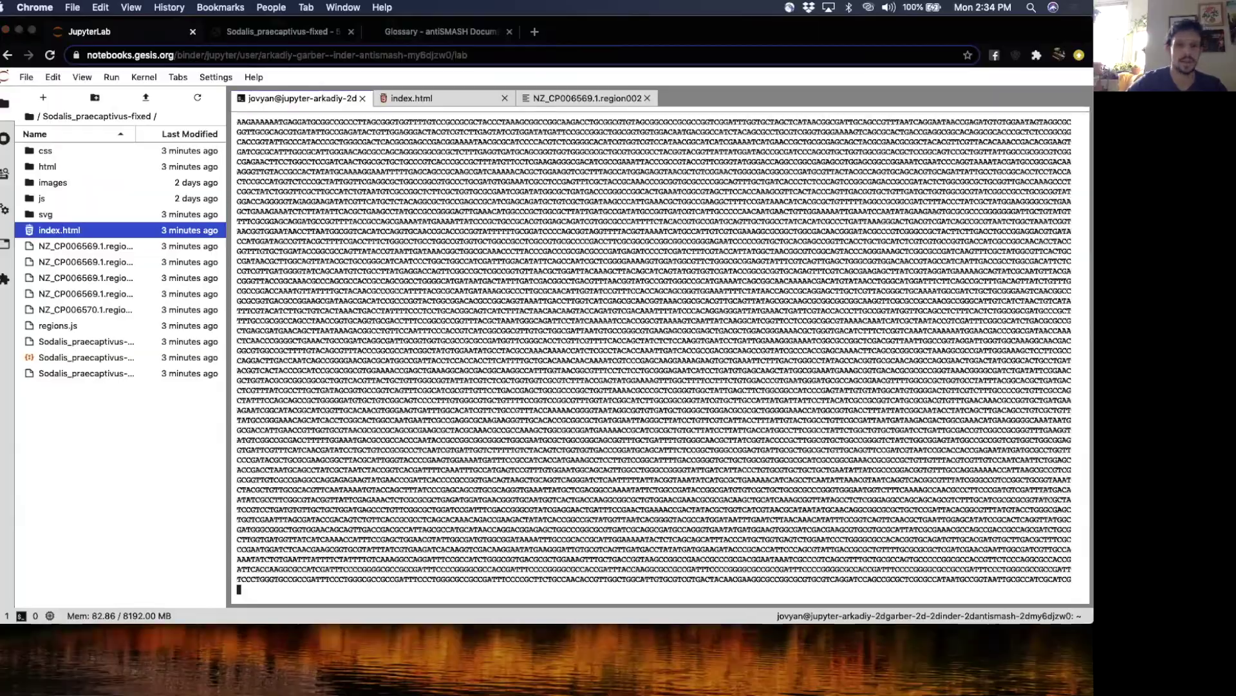
key("q")
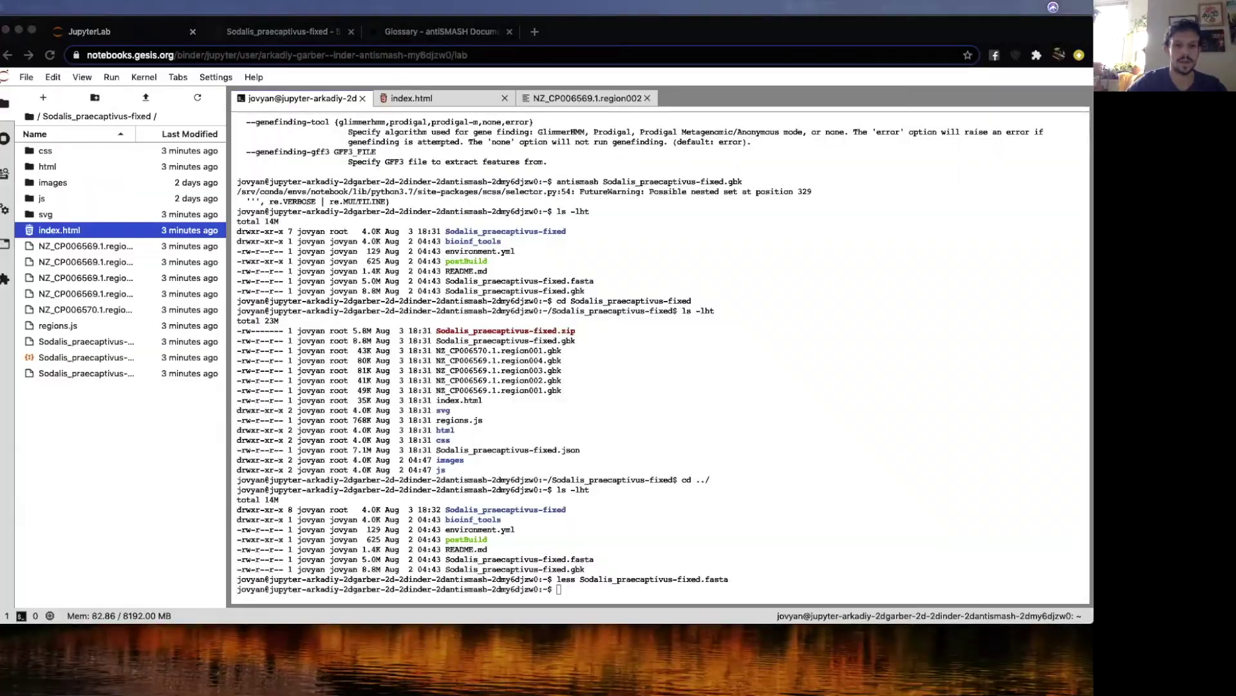
Step: Rerun antismash --genefinding-tool prodigal on Sodalis_praecaptivus-fixed.fasta
type("antismash --genefinding-tool prodigal Sodalis_praecaptivus-fixed.fasta")
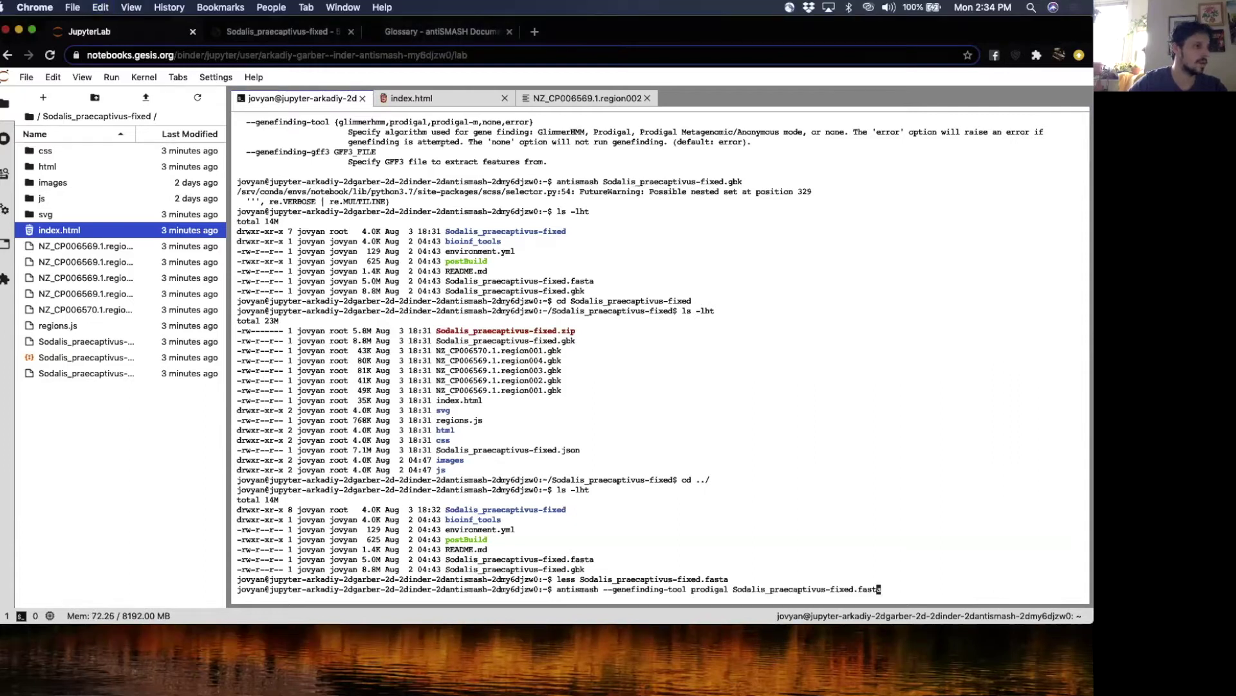
key("Left")
key("Left")
key("Left")
key("Left")
key("Left")
key("Left")
key("Left")
key("Left")
key("Left")
key("Left")
key("Left")
key("Left")
key("Left")
key("Left")
key("Left")
key("Left")
key("Left")
key("Left")
key("Left")
key("Left")
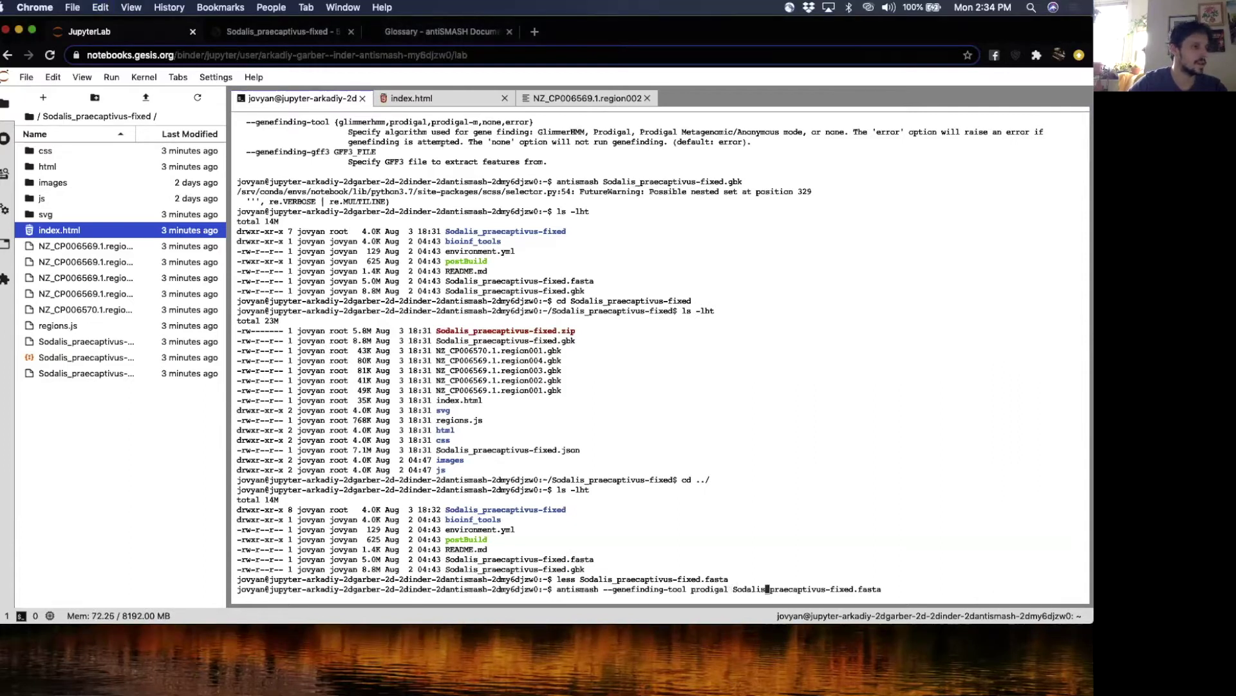
key("alt+Left")
key("alt+Left")
key("alt+Left")
key("alt+Left")
key("alt+Left")
key("alt+Left")
key("alt+Right")
key("alt+Right")
key("alt+Right")
key("alt+Right")
key("Return")
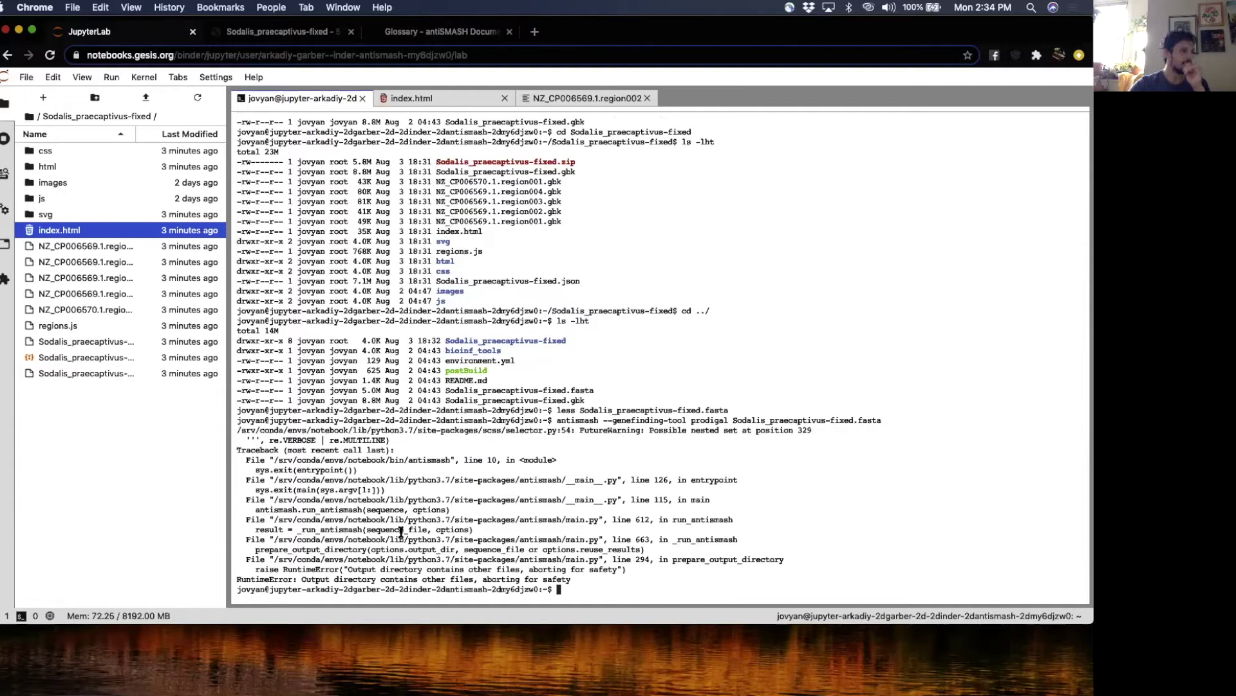
Step: Highlight the RuntimeError line 'Output directory contains other files' to point it out
double_click(269, 579)
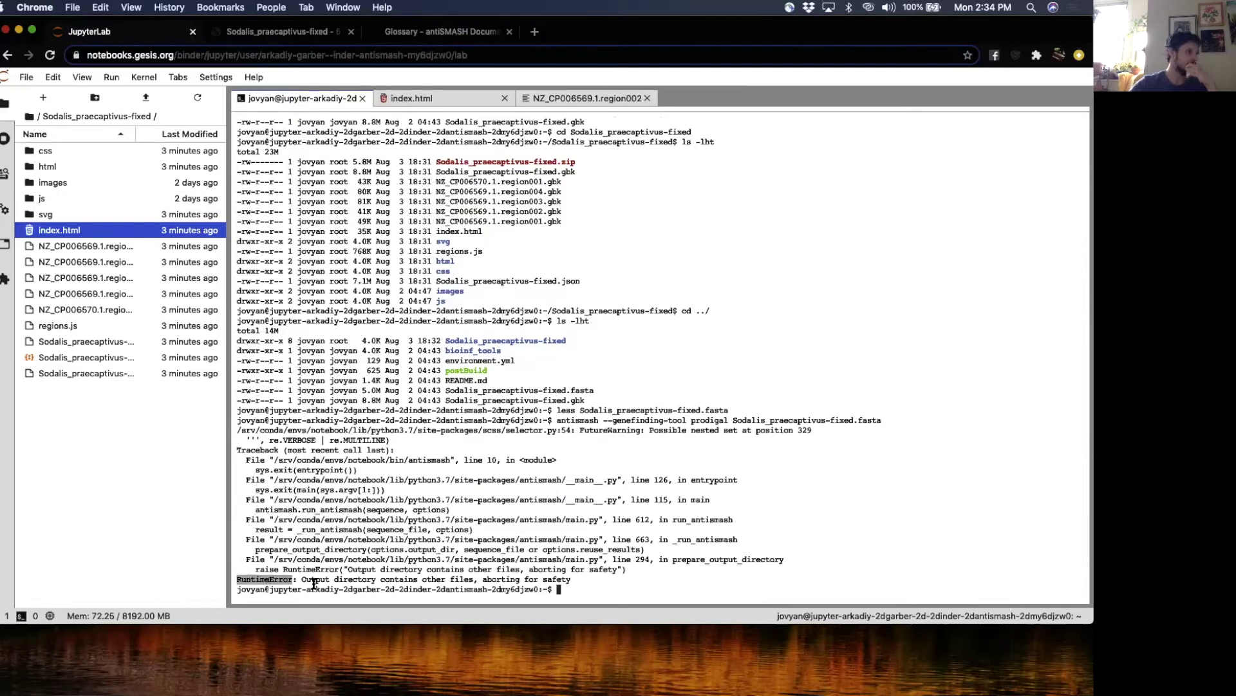
double_click(314, 579)
left_click_drag(314, 579, 567, 573)
left_click(568, 573)
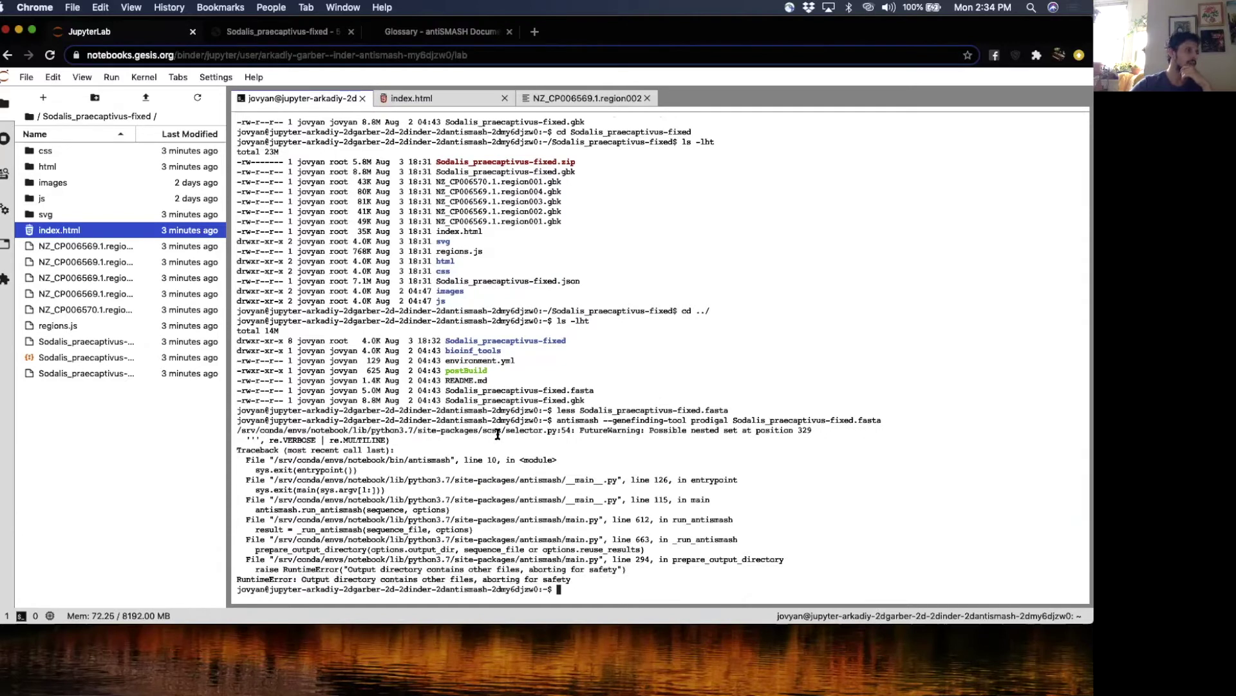
double_click(316, 579)
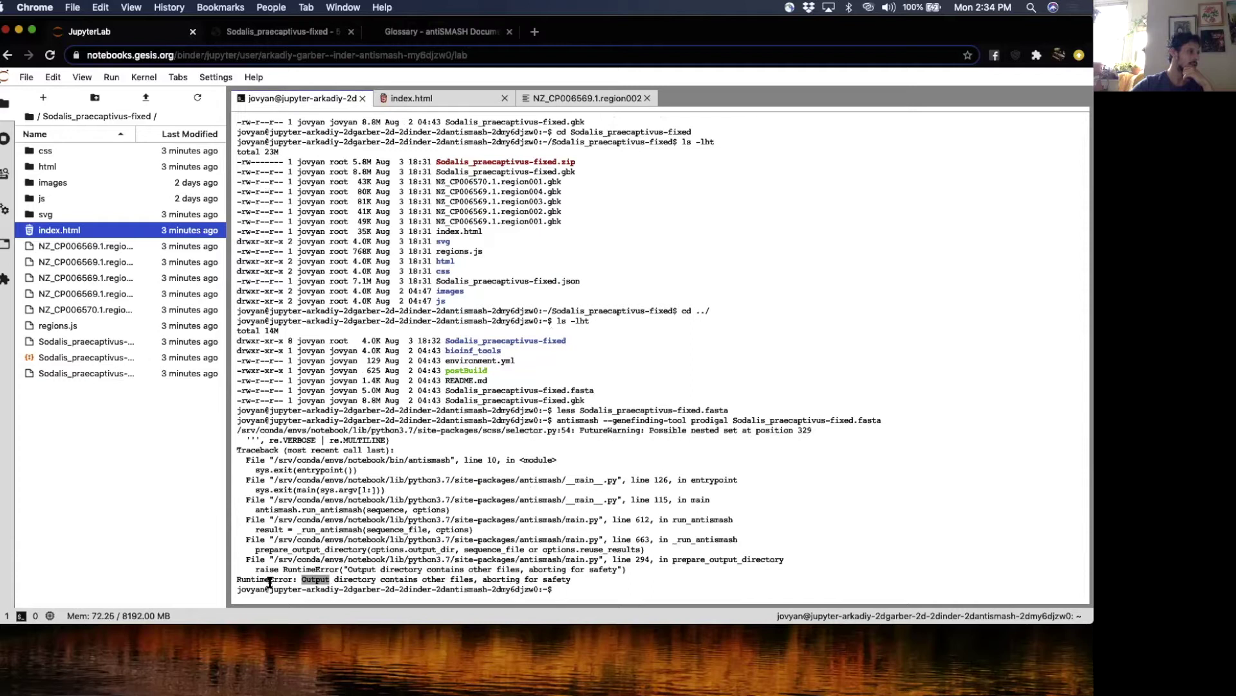
left_click_drag(274, 580, 562, 580)
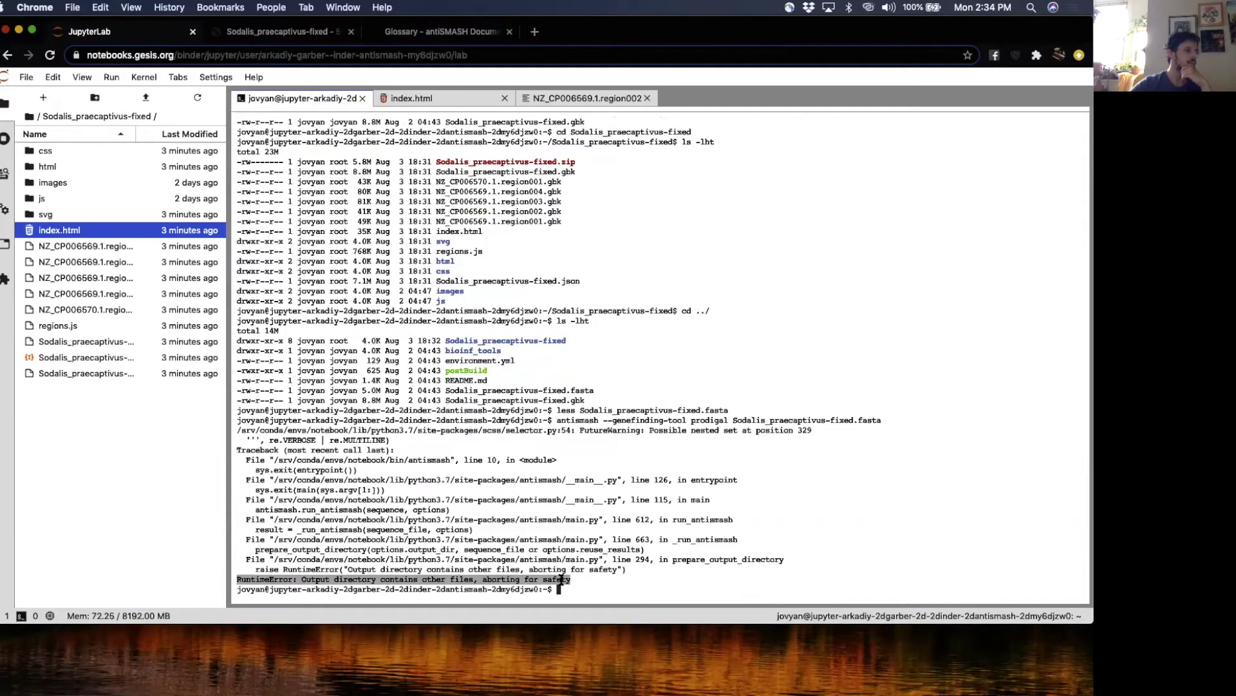
left_click(582, 587)
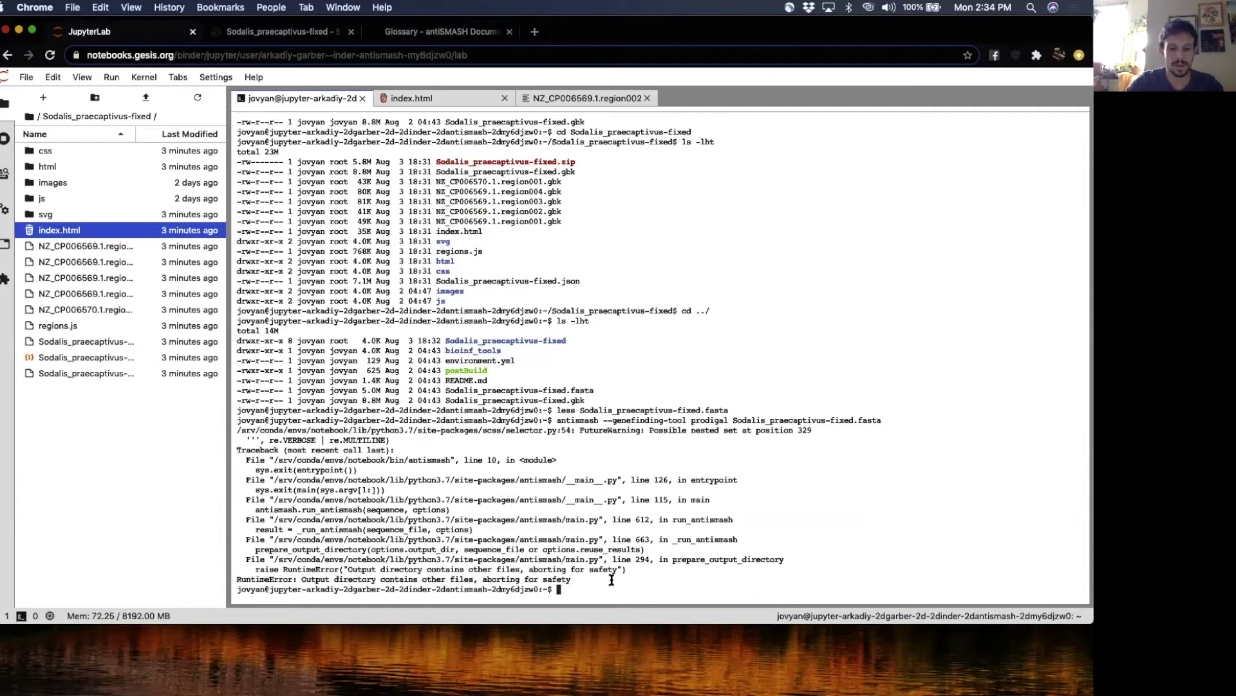
Step: Rename Sodalis_praecaptivus-fixed to Sodalis_praecaptivus_antismashGBK and rerun the antismash prodigal command
type("ls -lht")
key("Return")
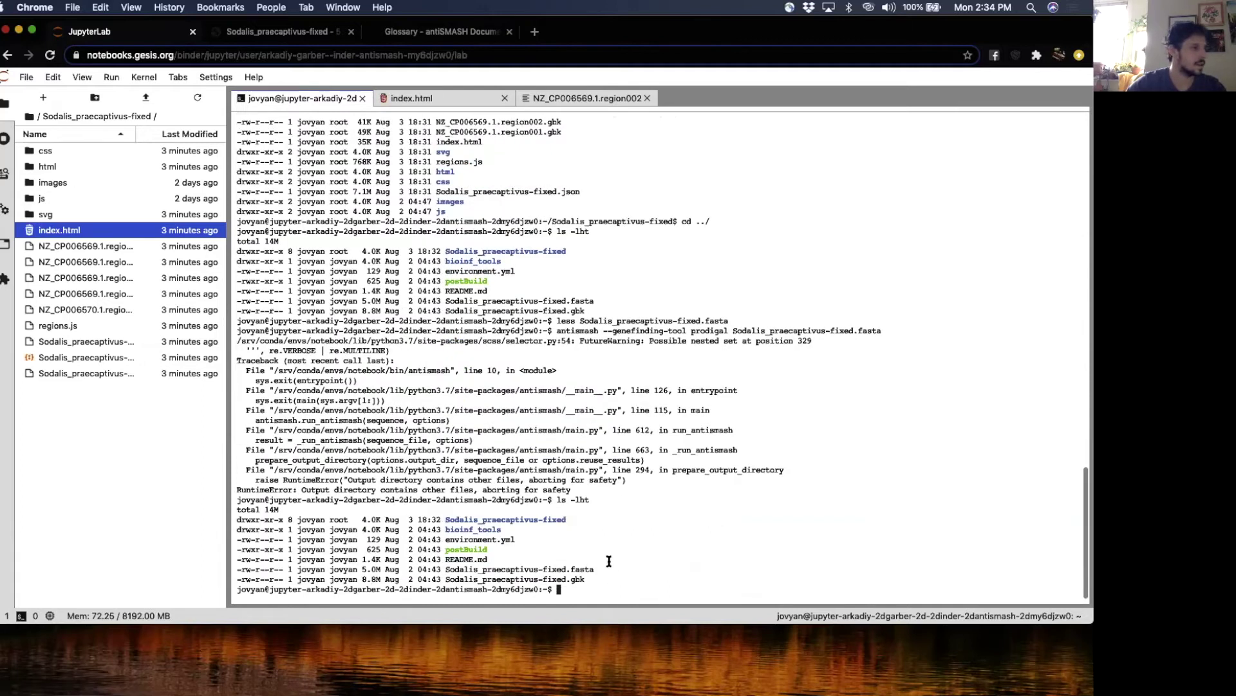
double_click(455, 518)
key("super+c")
type("mv")
key("super+v")
key("super+v")
key("BackSpace")
key("BackSpace")
key("BackSpace")
key("BackSpace")
key("BackSpace")
key("BackSpace")
key("BackSpace")
key("BackSpace")
key("BackSpace")
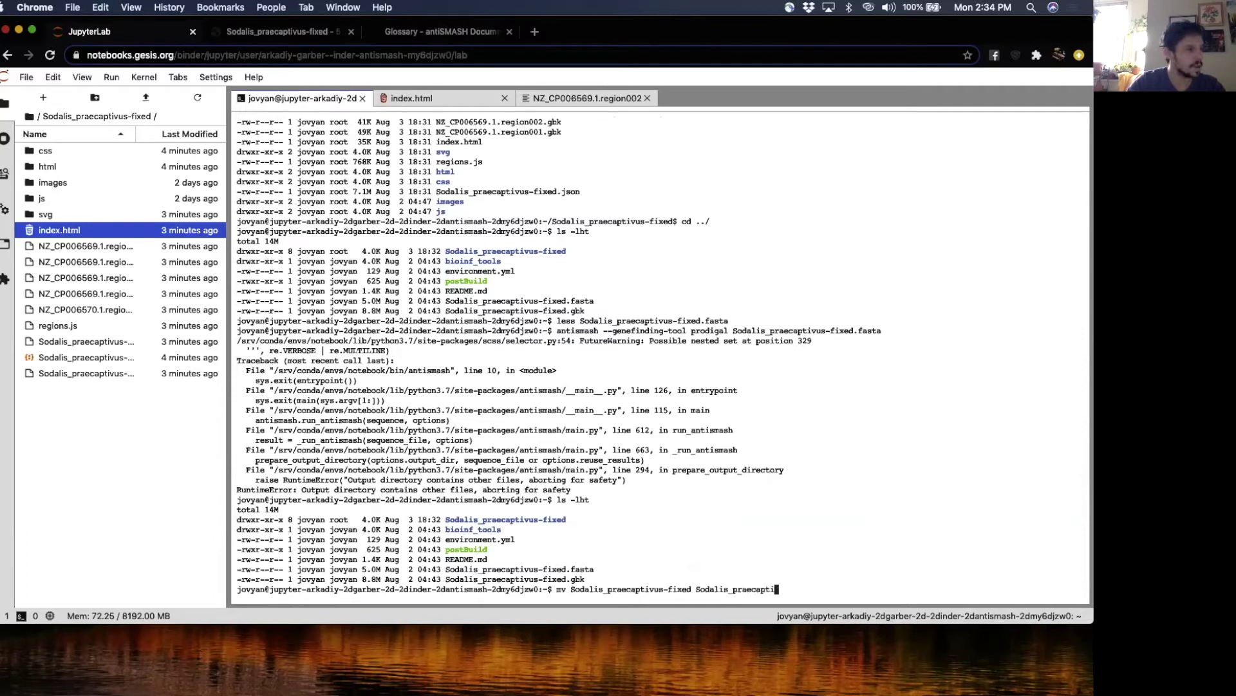
type("vus")
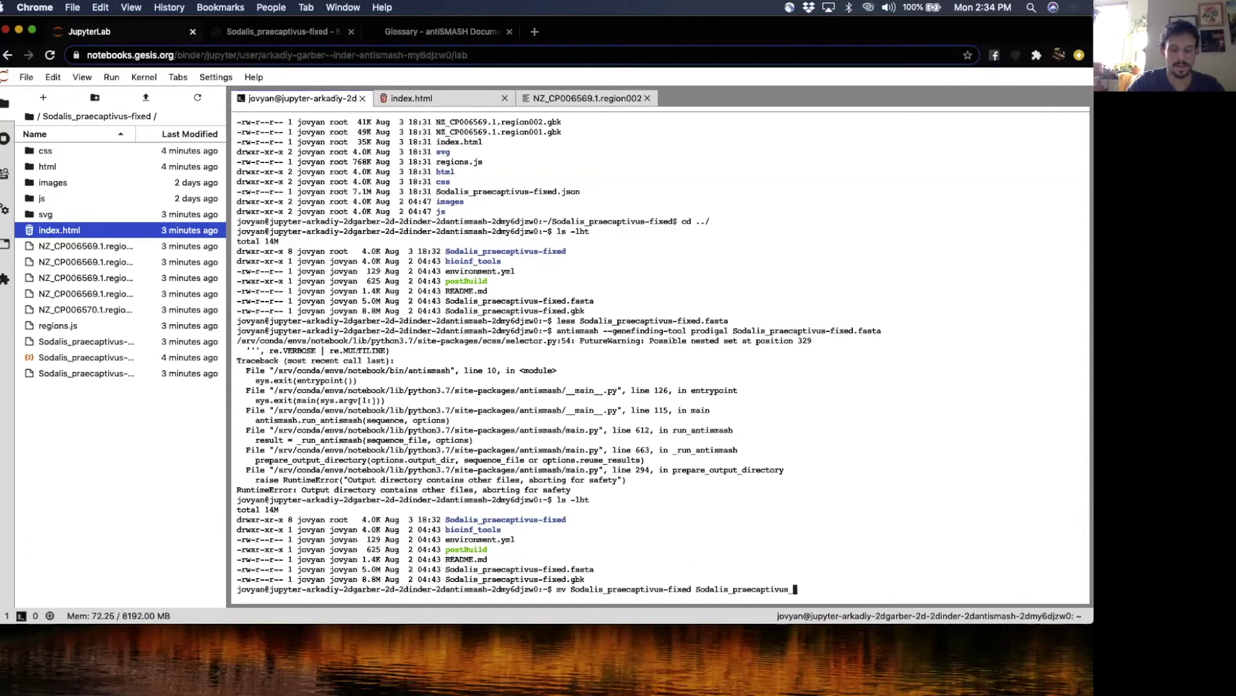
type("_antismashGBK")
key("Return")
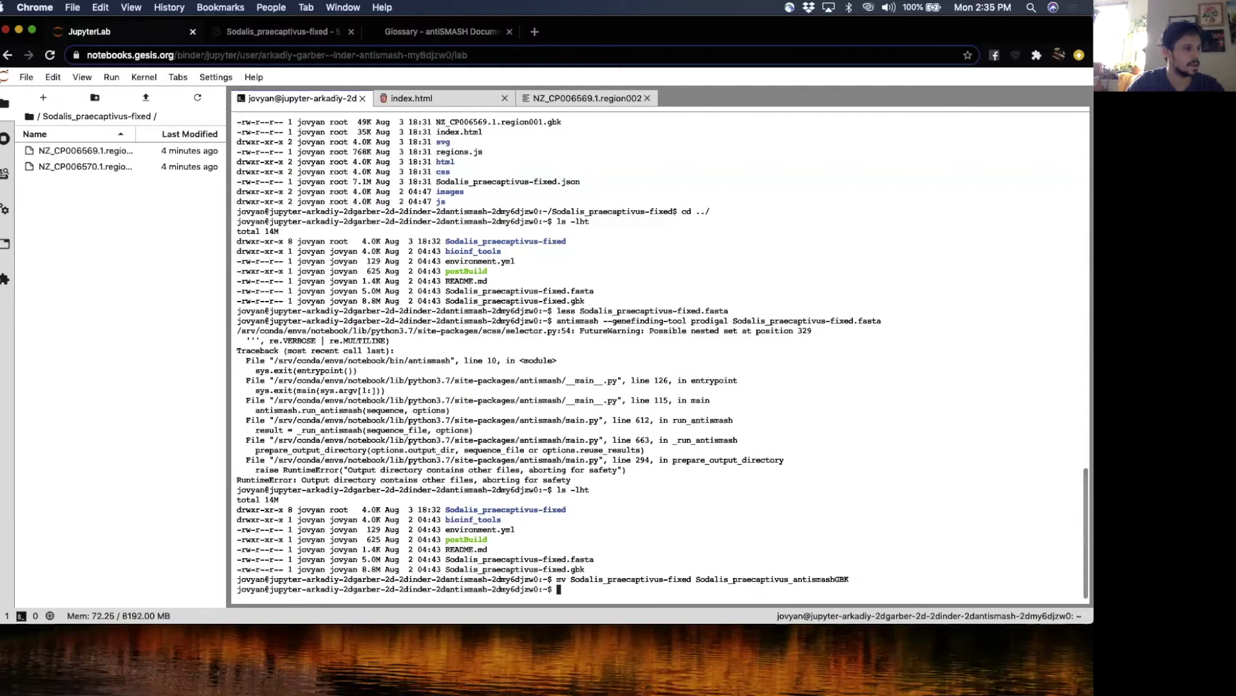
key("Up")
key("Up")
key("Up")
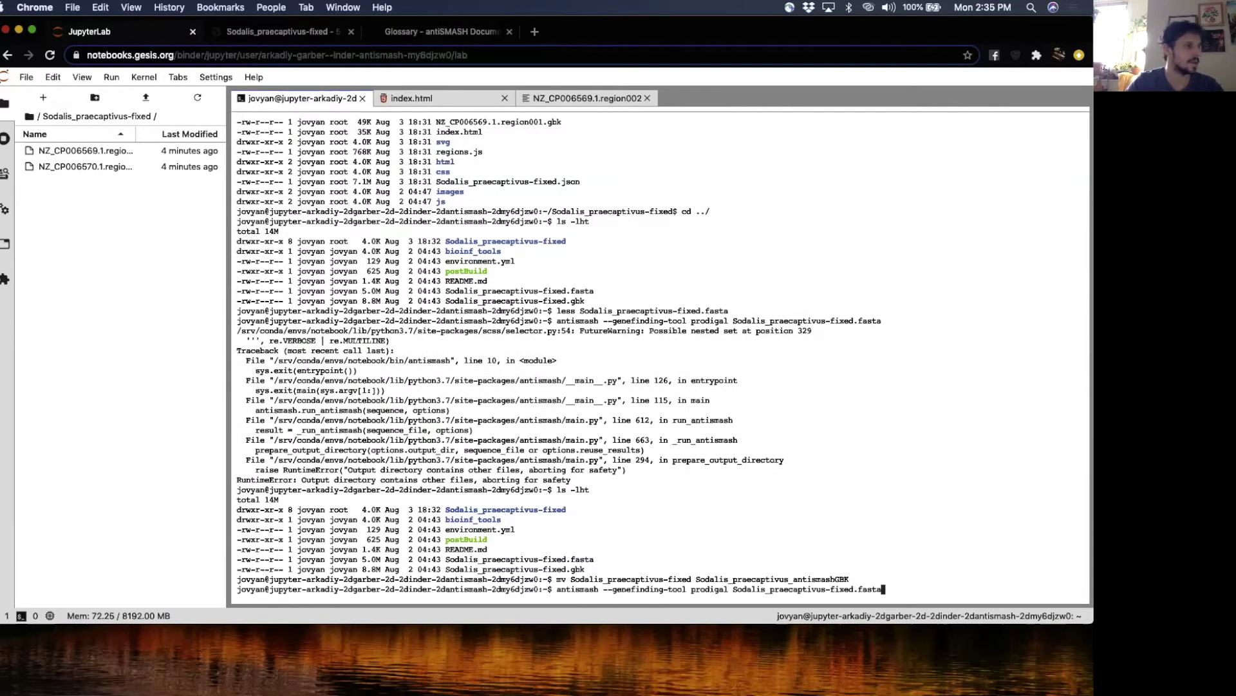
key("Return")
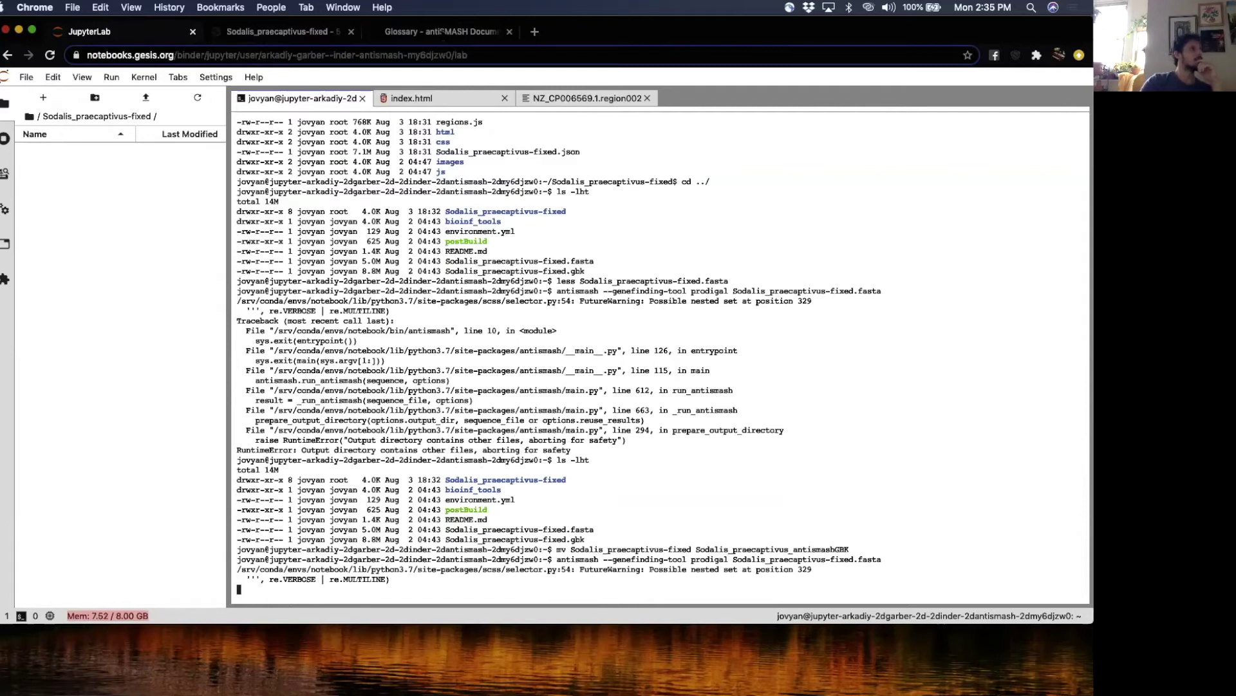
Step: From the Sodalis results page, follow the hserlactone link and browse the Cluster Types glossary table
left_click(443, 32)
left_click(284, 32)
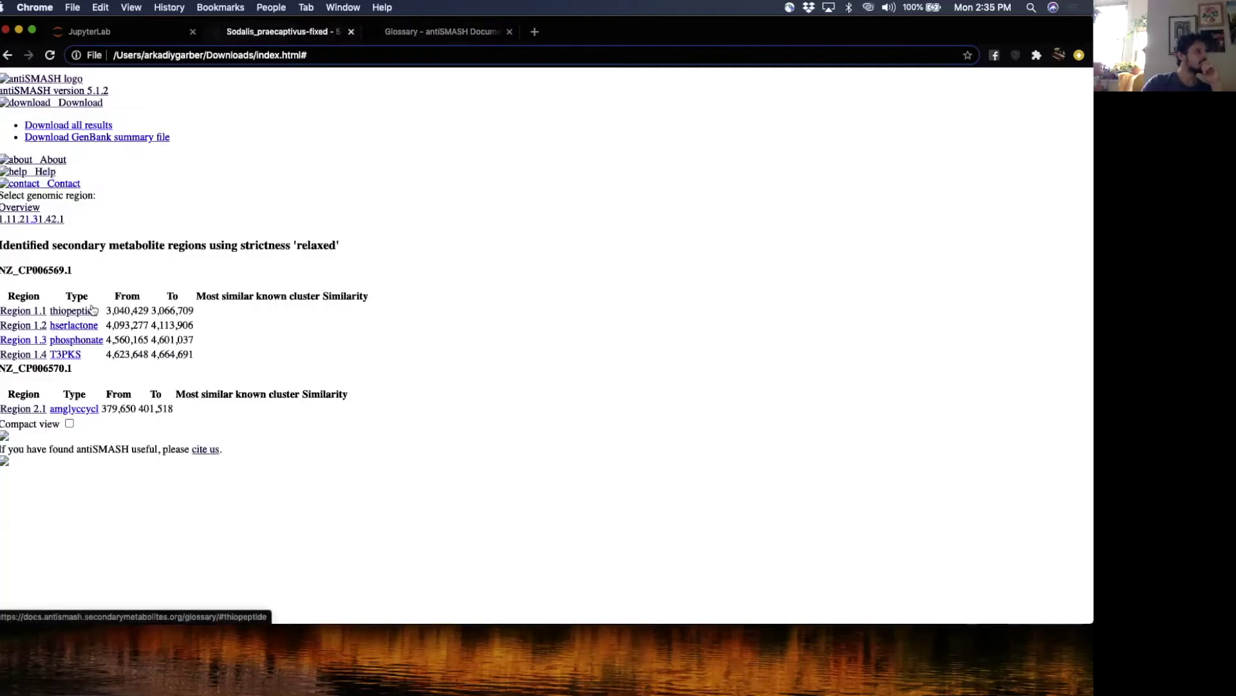
left_click(76, 327)
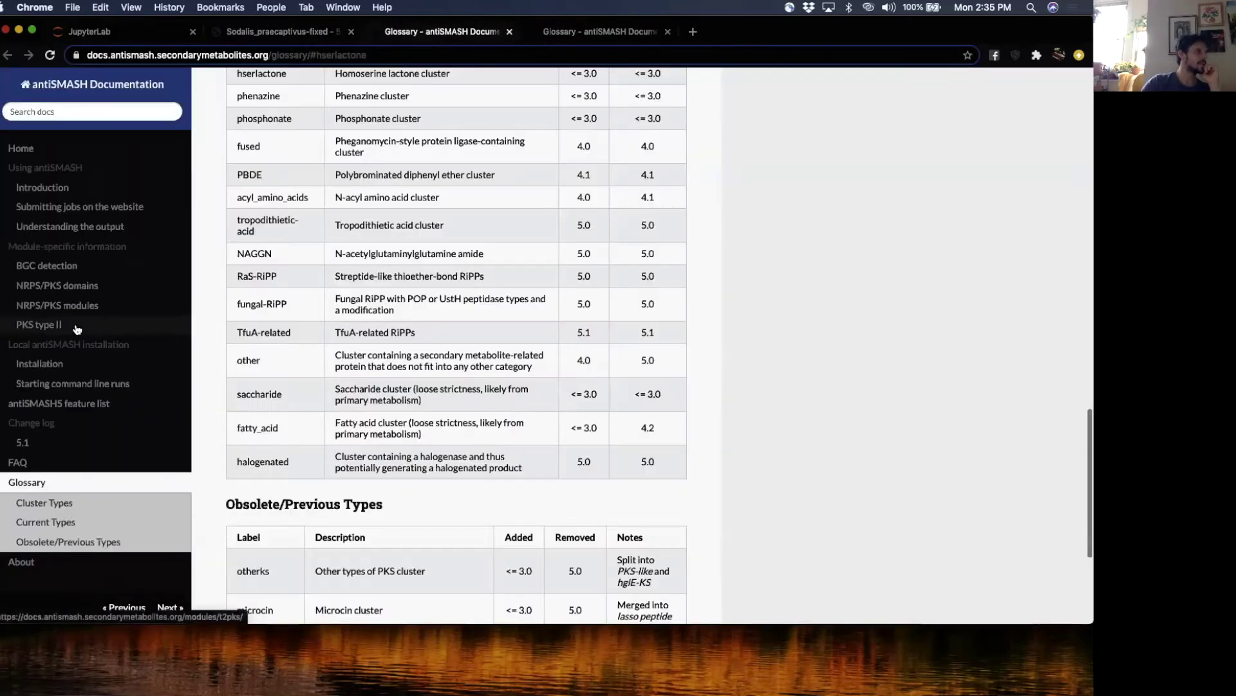
scroll(233, 233, "up", 15)
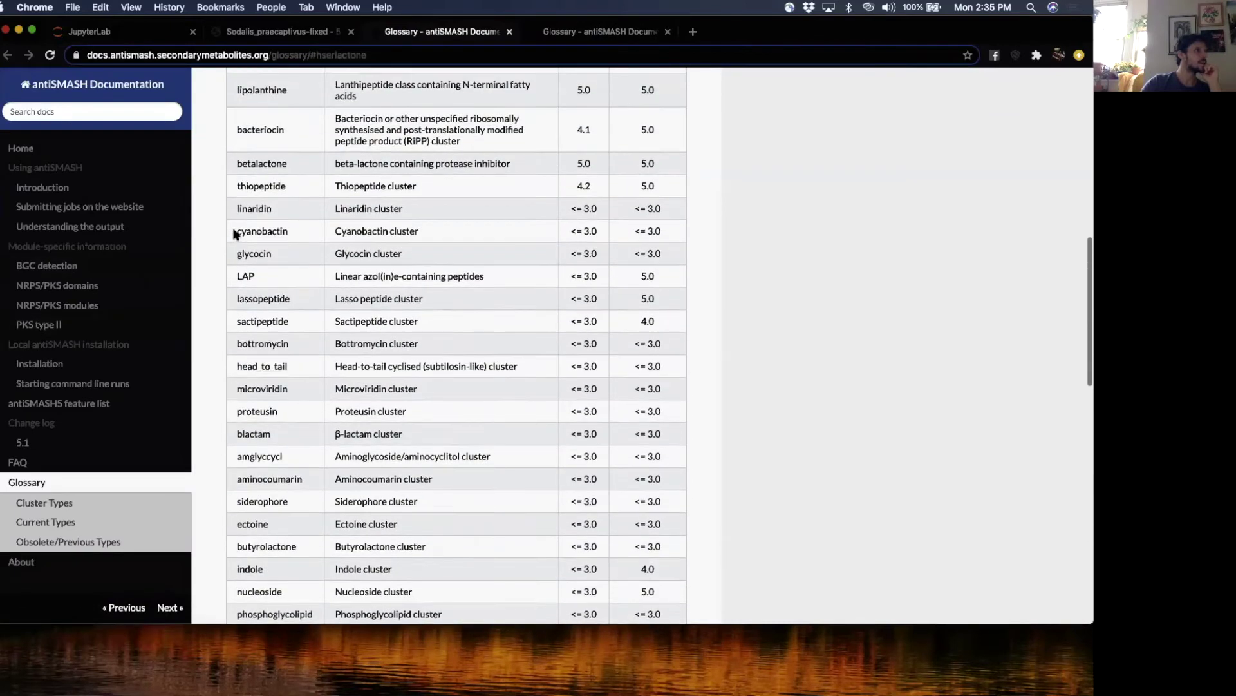
scroll(234, 233, "up", 3)
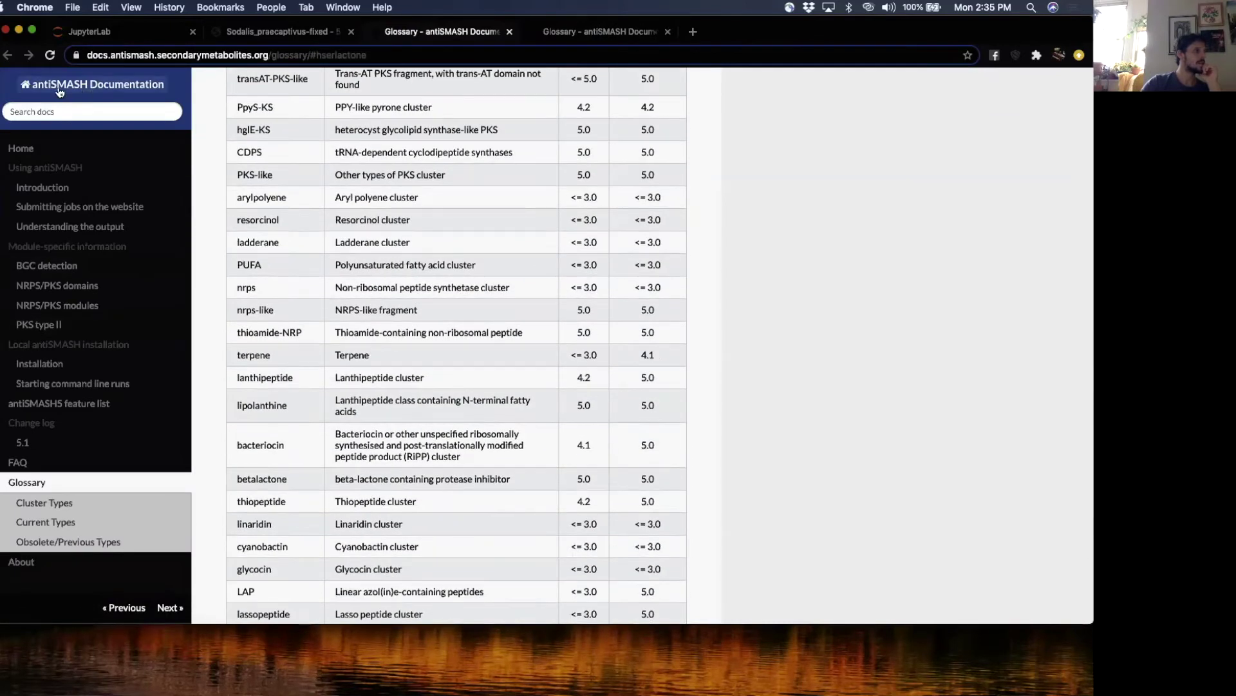
scroll(286, 293, "up", 8)
scroll(287, 293, "down", 15)
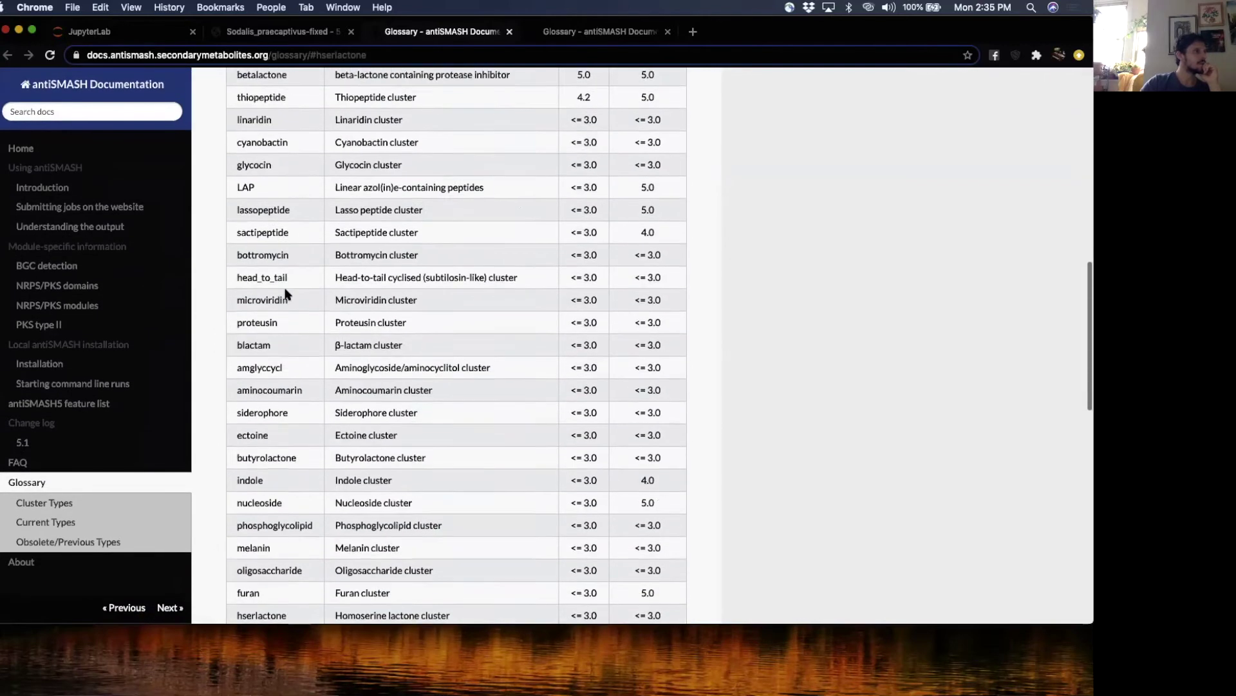
scroll(287, 293, "down", 4)
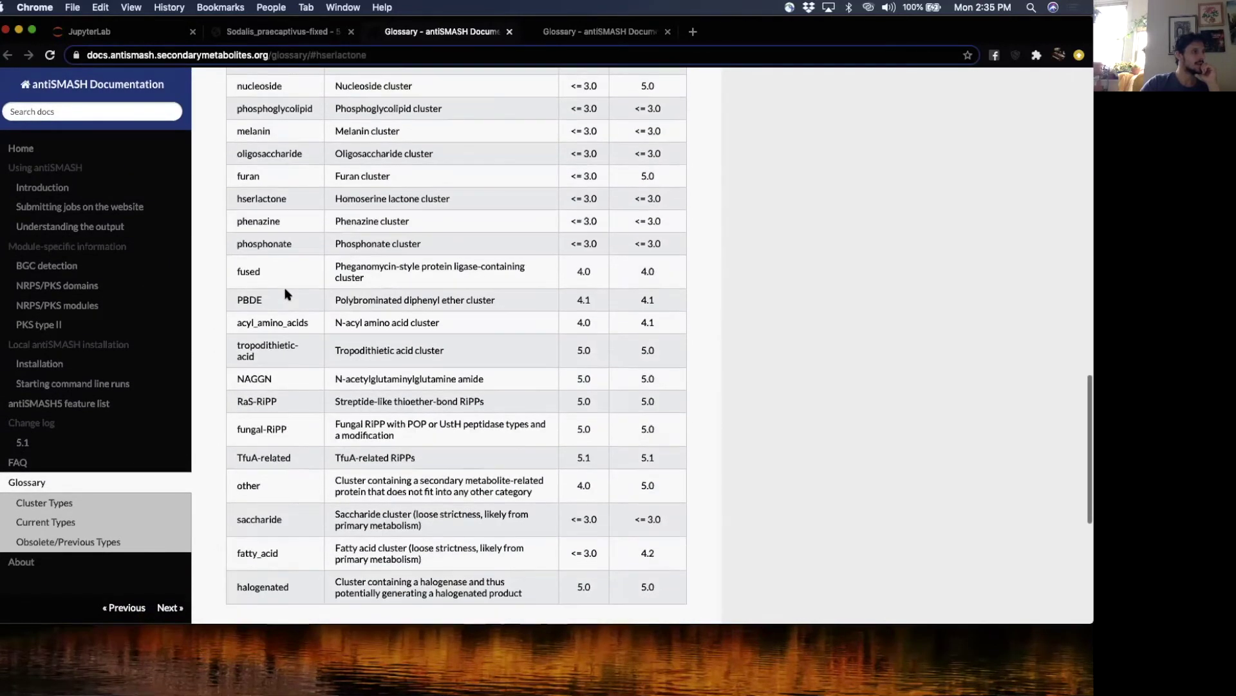
scroll(287, 293, "up", 2)
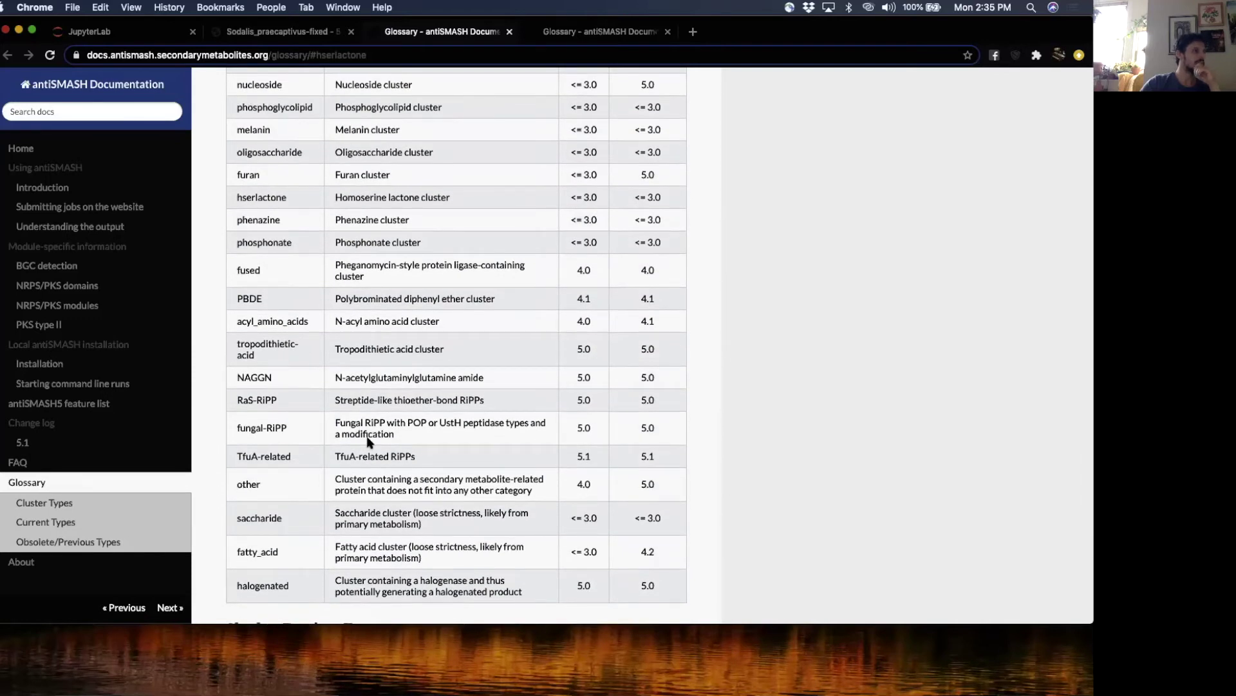
scroll(368, 441, "down", 4)
scroll(368, 441, "down", 5)
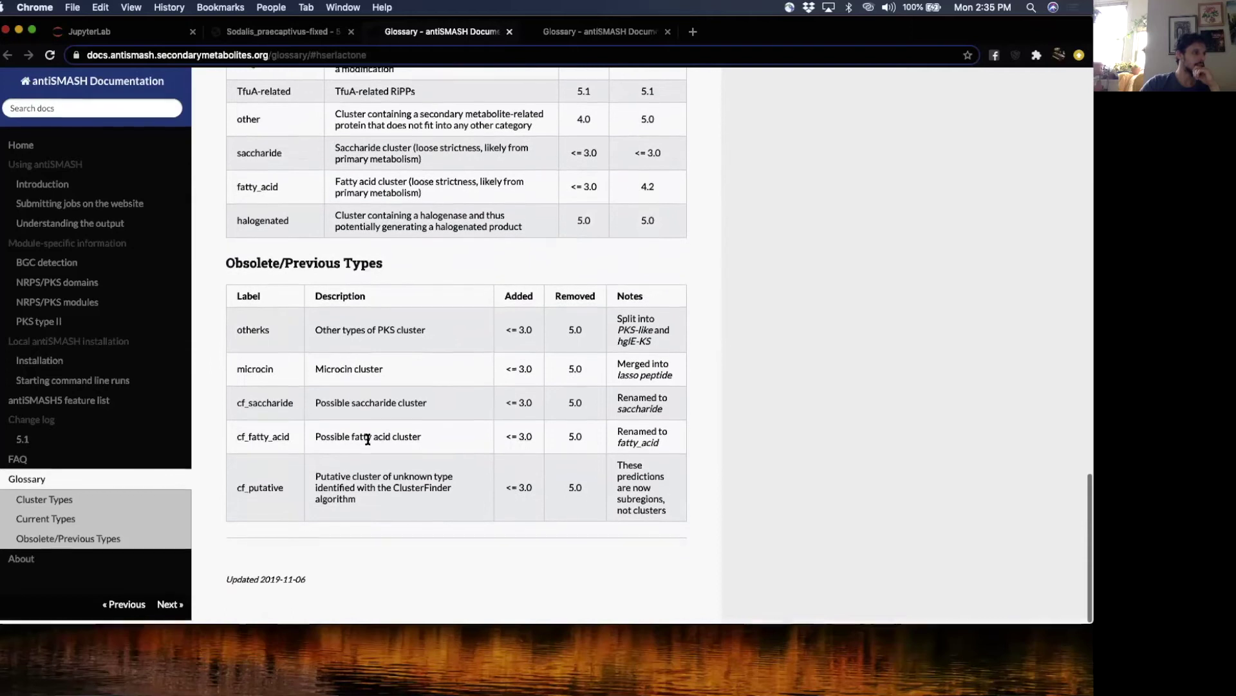
scroll(368, 441, "up", 10)
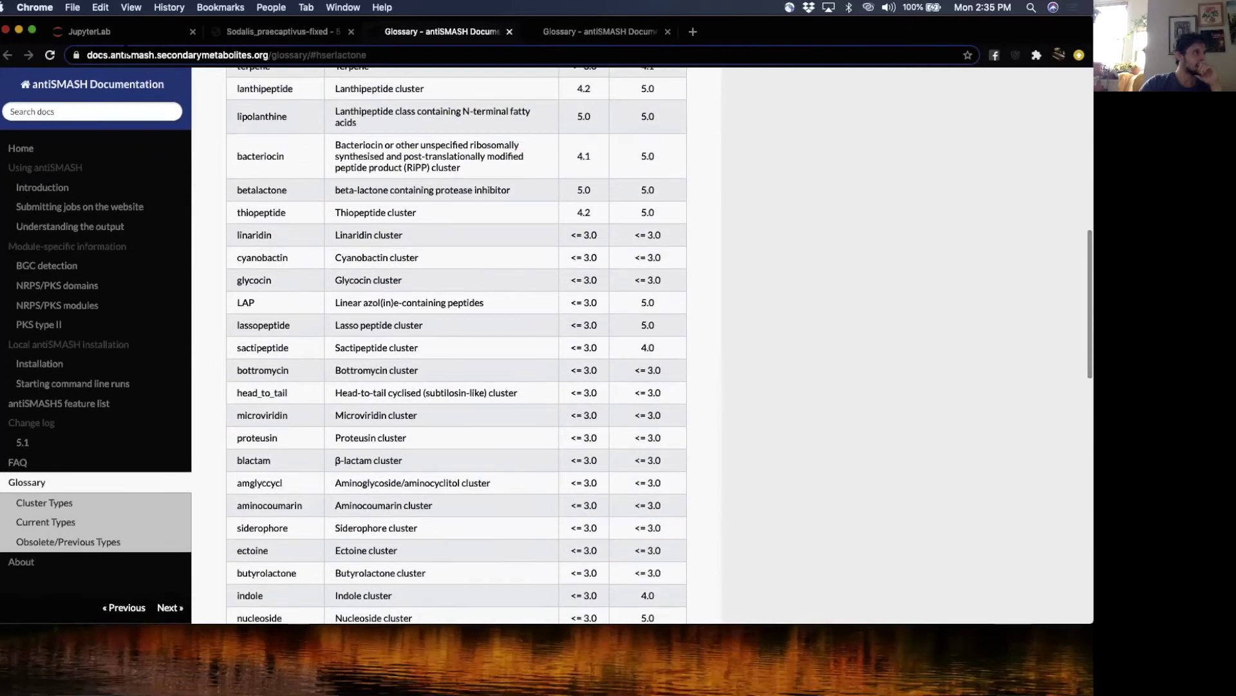
Step: Switch back to the JupyterLab terminal to await the antismash run's completion
left_click(134, 36)
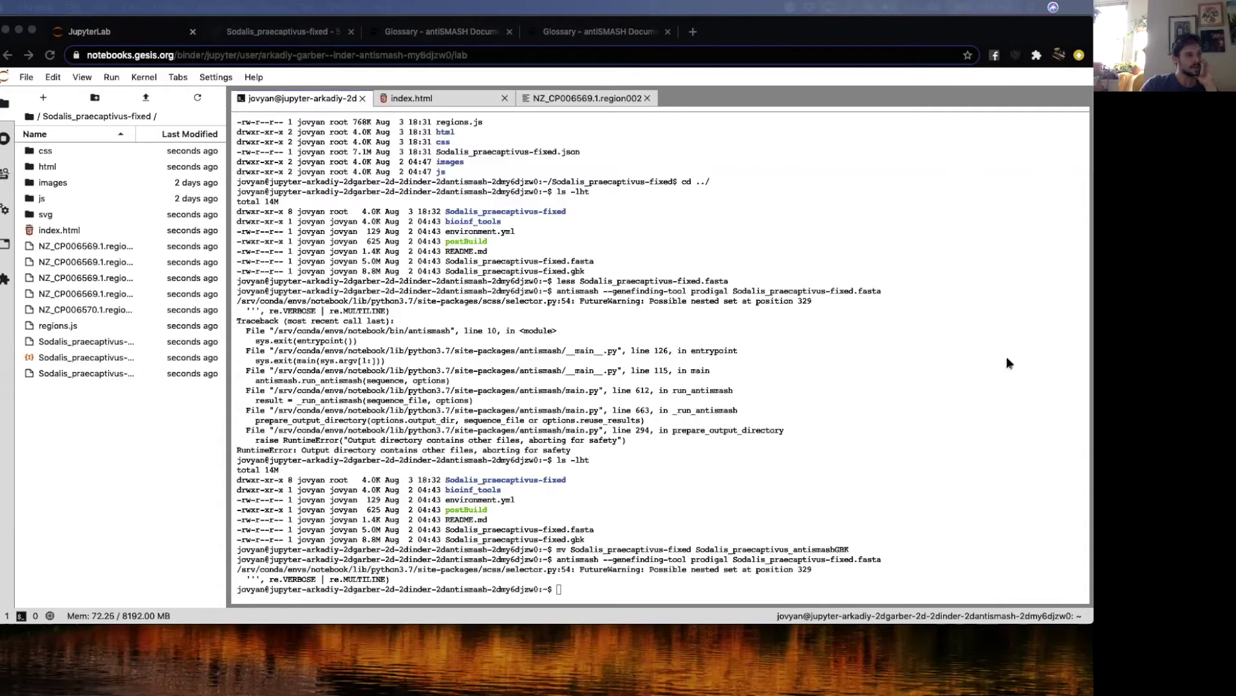
left_click(501, 32)
key("ctrl+Up")
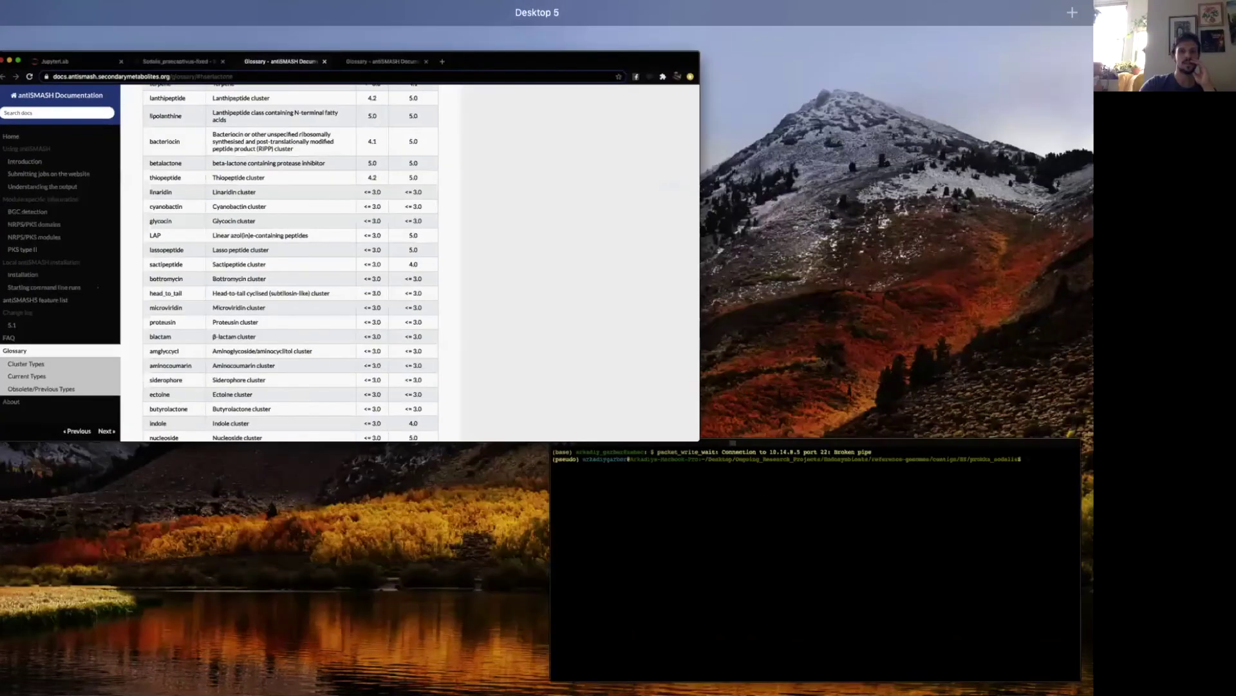
key("ctrl+Up")
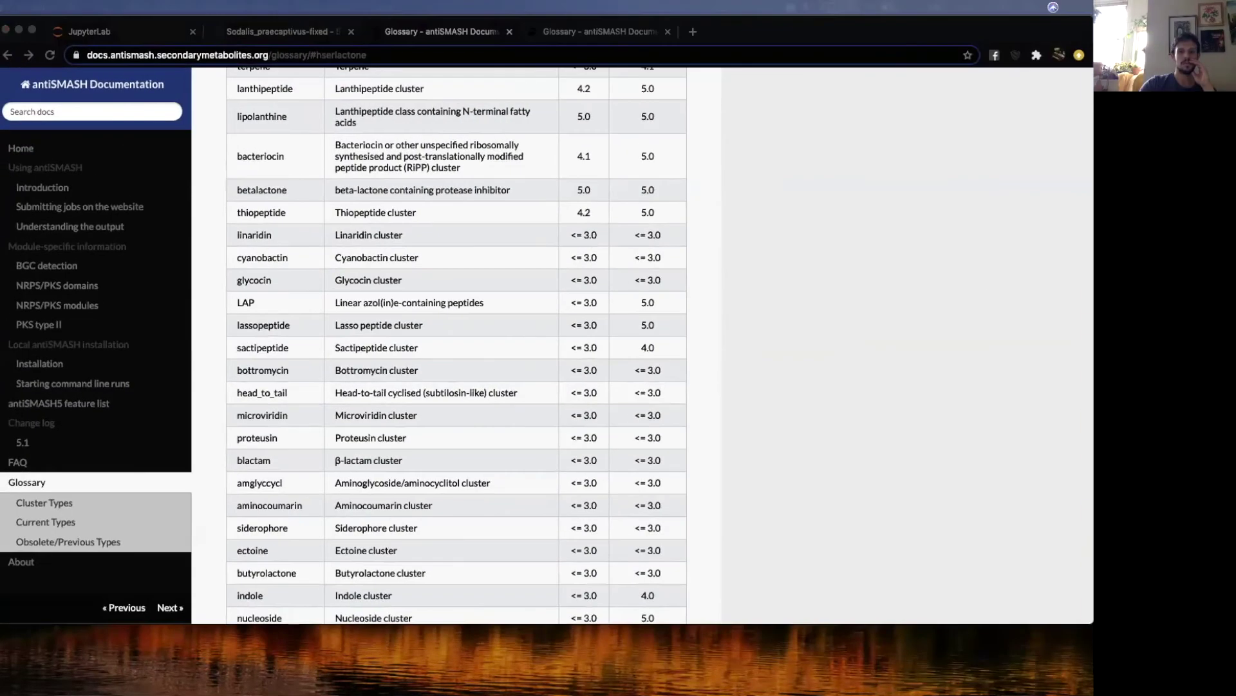
key("super+Tab")
scroll(569, 330, "up", 3)
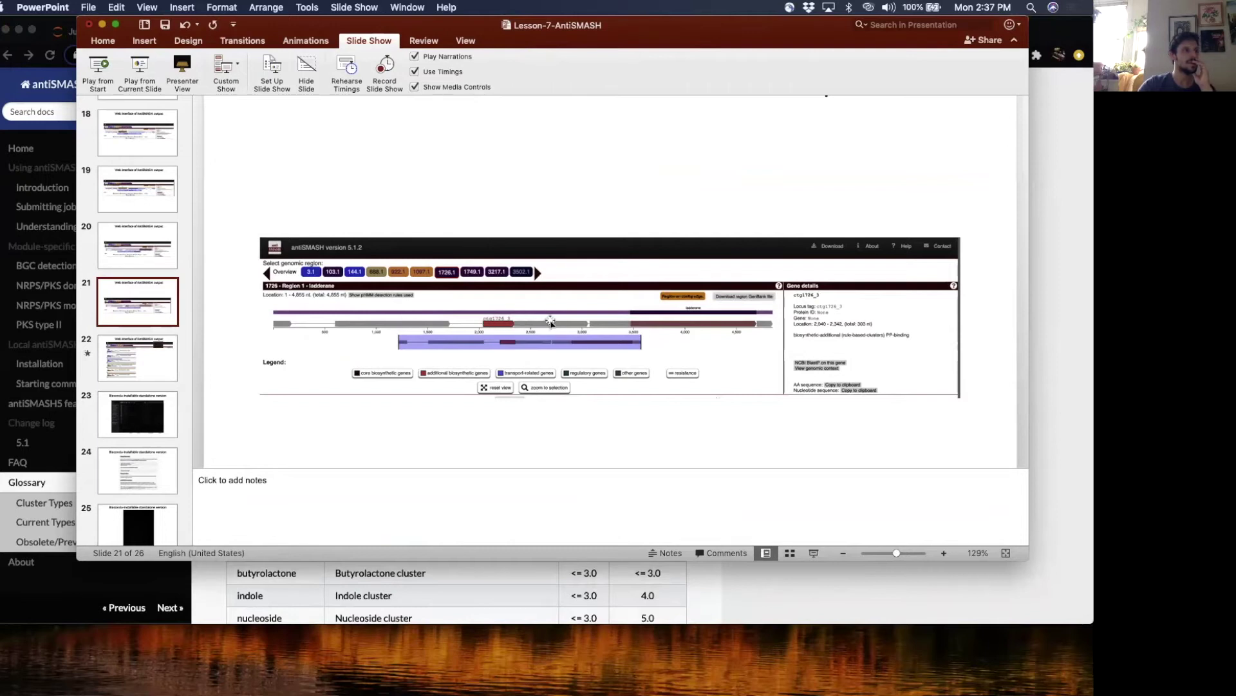
left_click_drag(527, 26, 752, 8)
key("super+h")
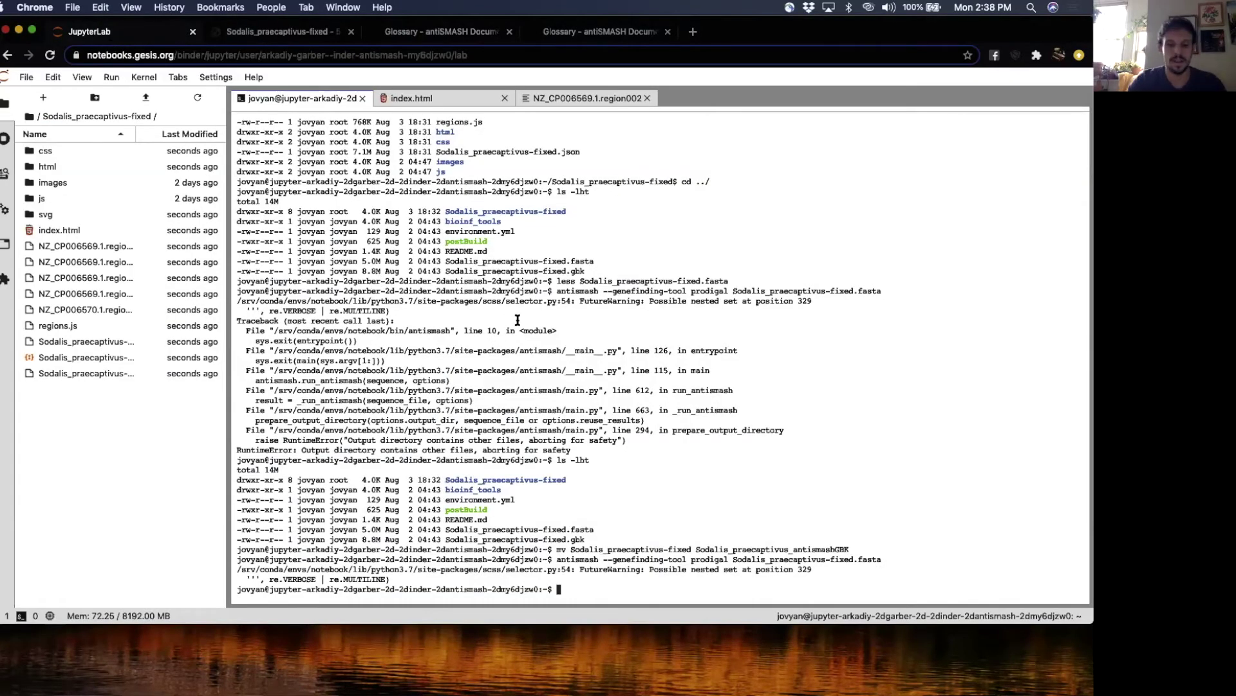
Step: Change into the Sodalis_praecaptivus-fixed folder and list its files with ls -lht
type("ls -lht")
key("Return")
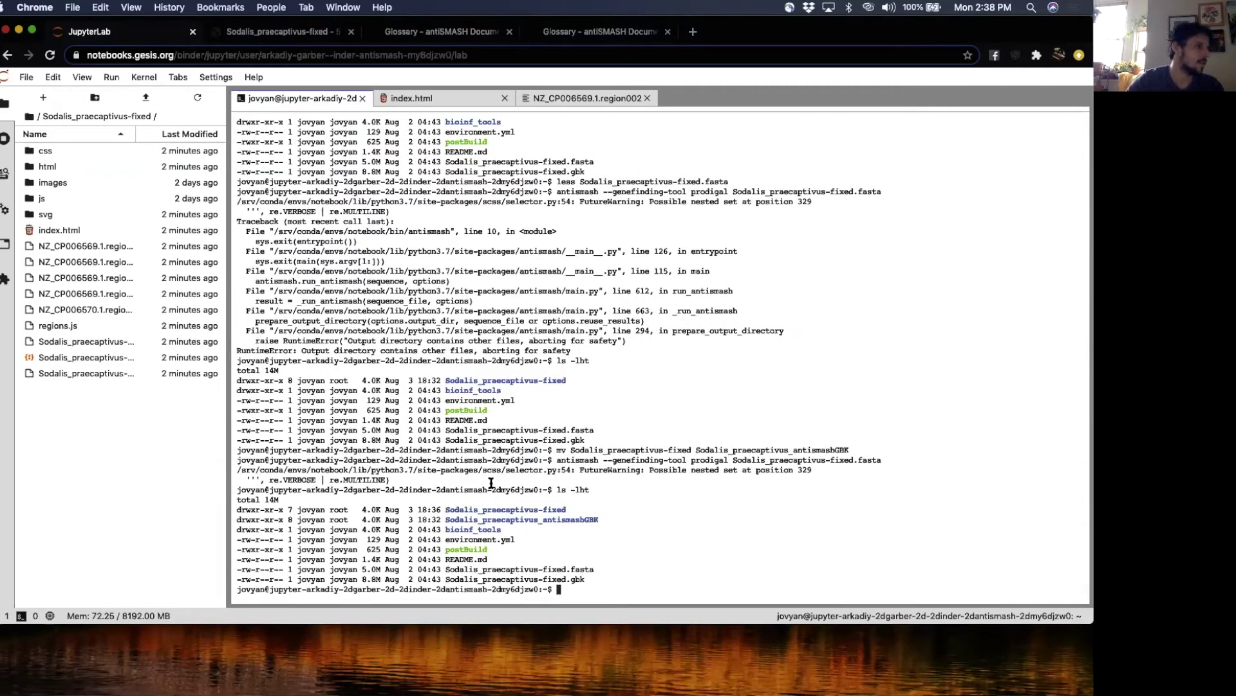
double_click(478, 512)
key("super+c")
type("cd")
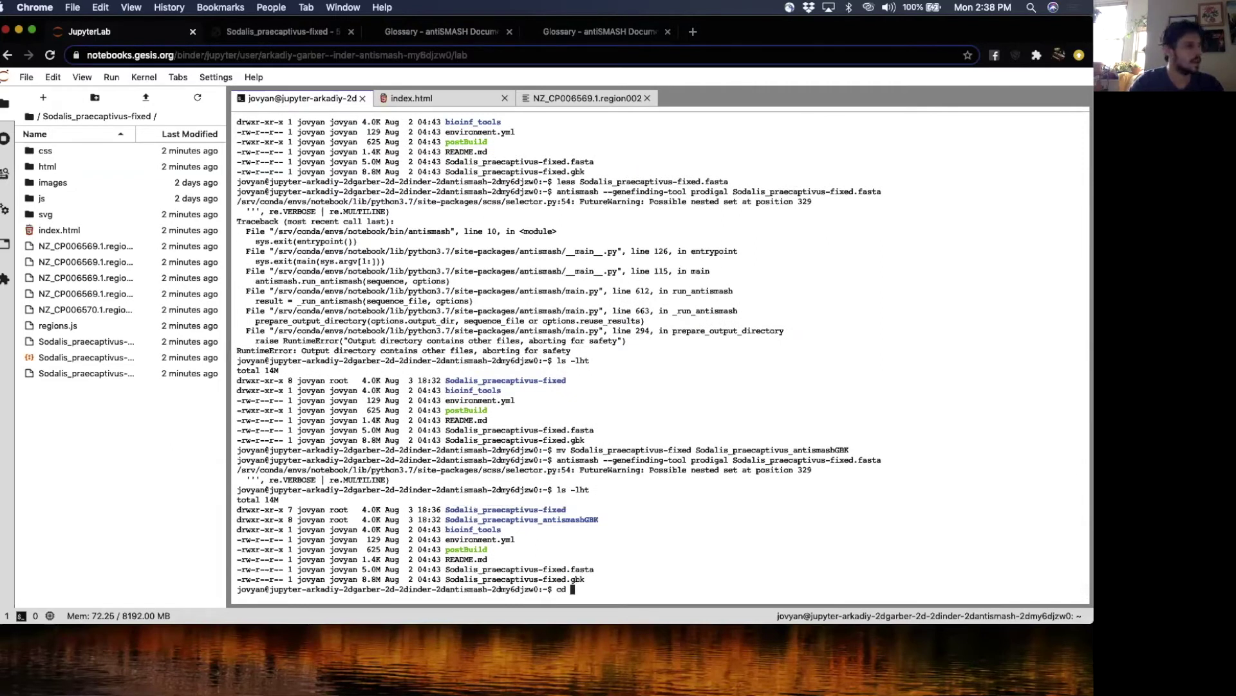
key("super+v")
key("Return")
type("ls")
key("Return")
type("ls -lht")
key("Return")
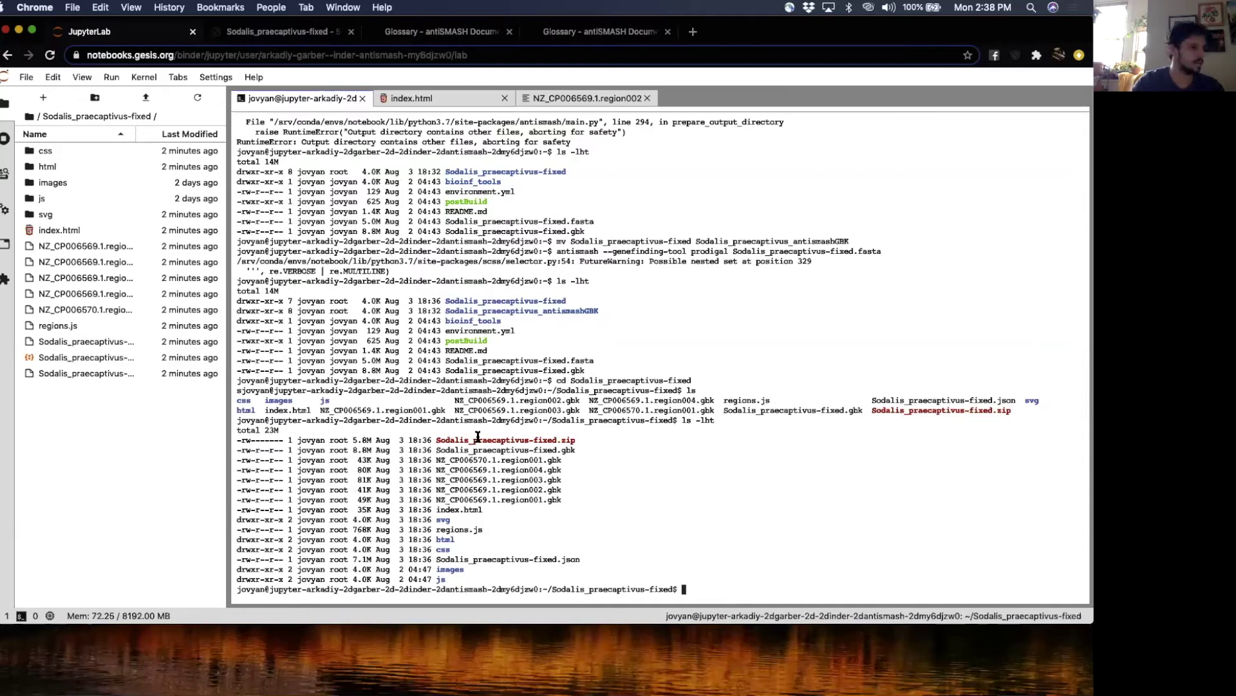
Step: Tab-complete bit-genbank-to-AA-seqs and display its help with -h
type("bit-gene")
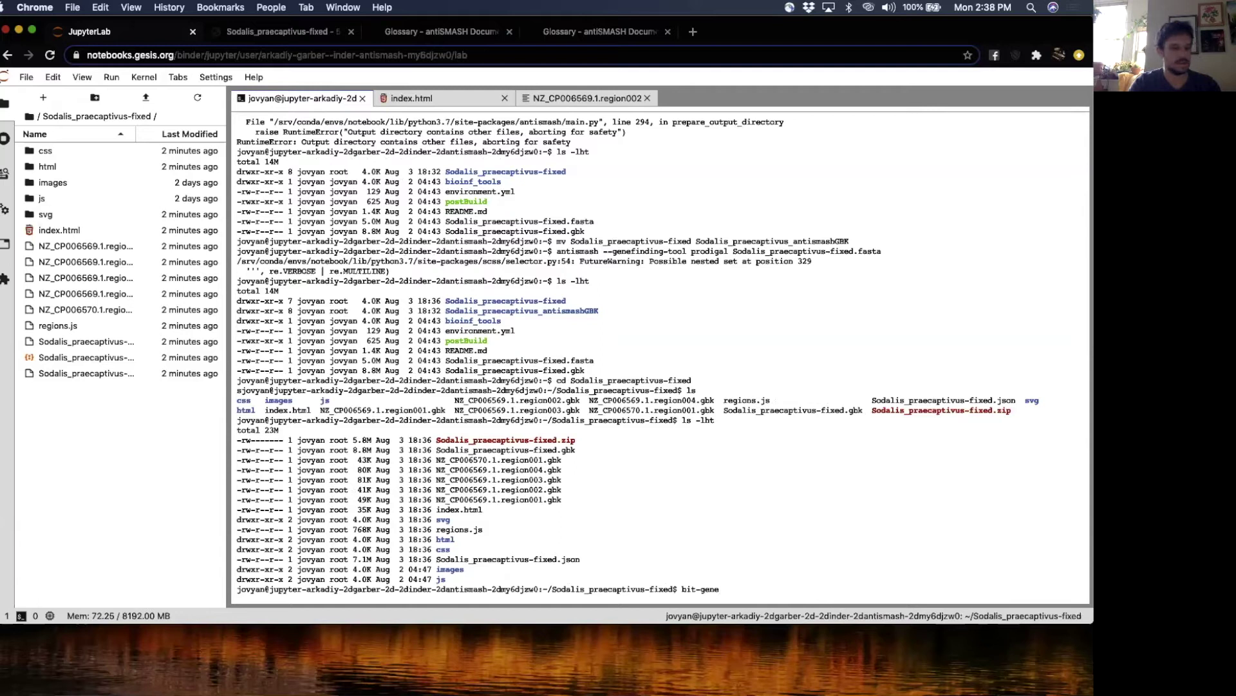
type("b")
key("BackSpace")
key("BackSpace")
key("BackSpace")
key("BackSpace")
key("BackSpace")
key("Tab")
key("Tab")
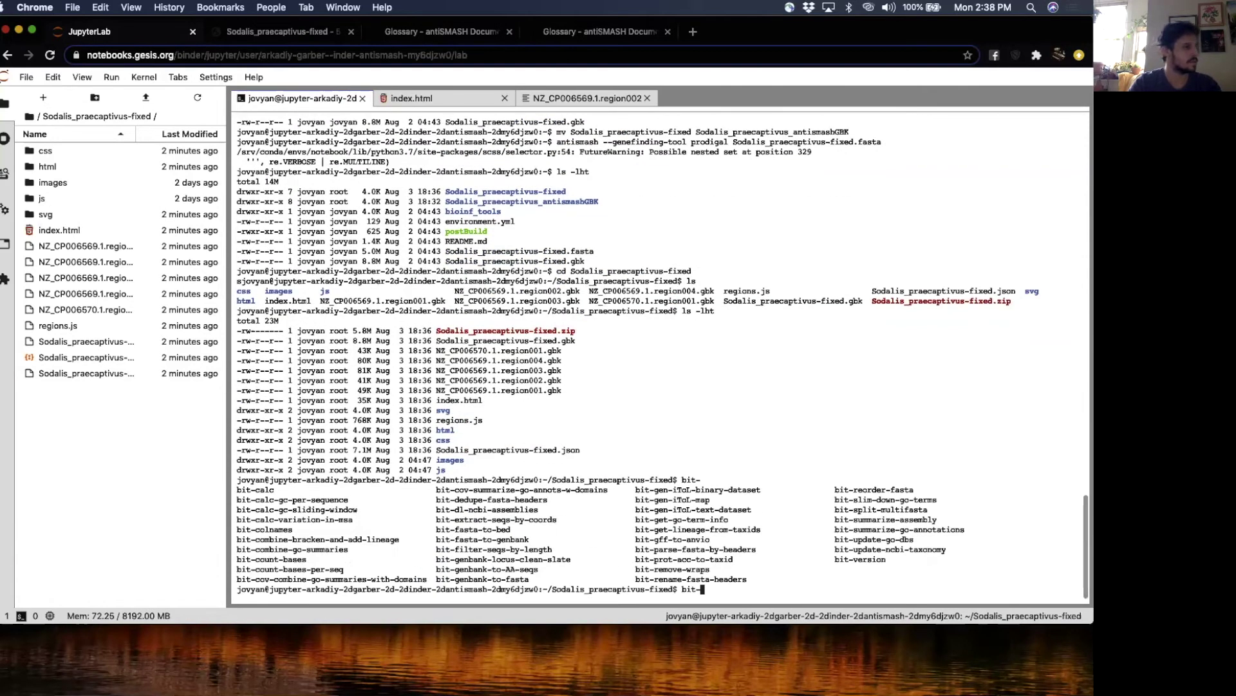
type("ge")
key("Tab")
key("Tab")
type("n")
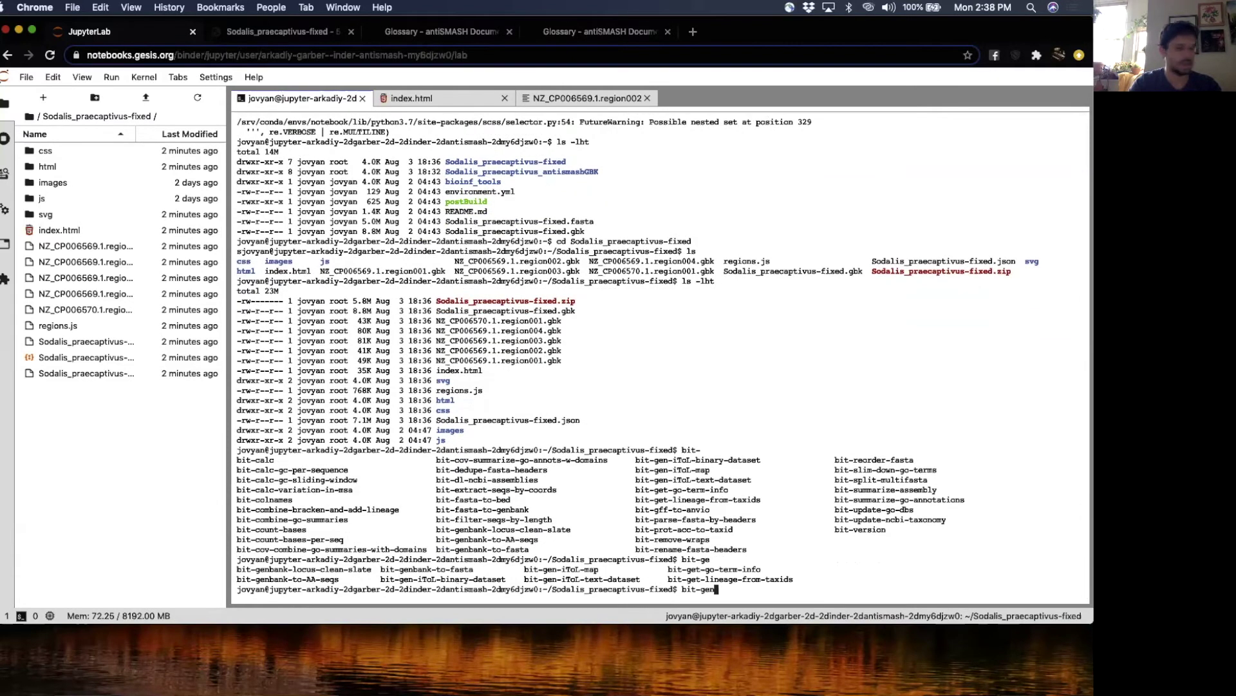
type("b")
key("Tab")
type("t")
key("Tab")
type("A")
key("Tab")
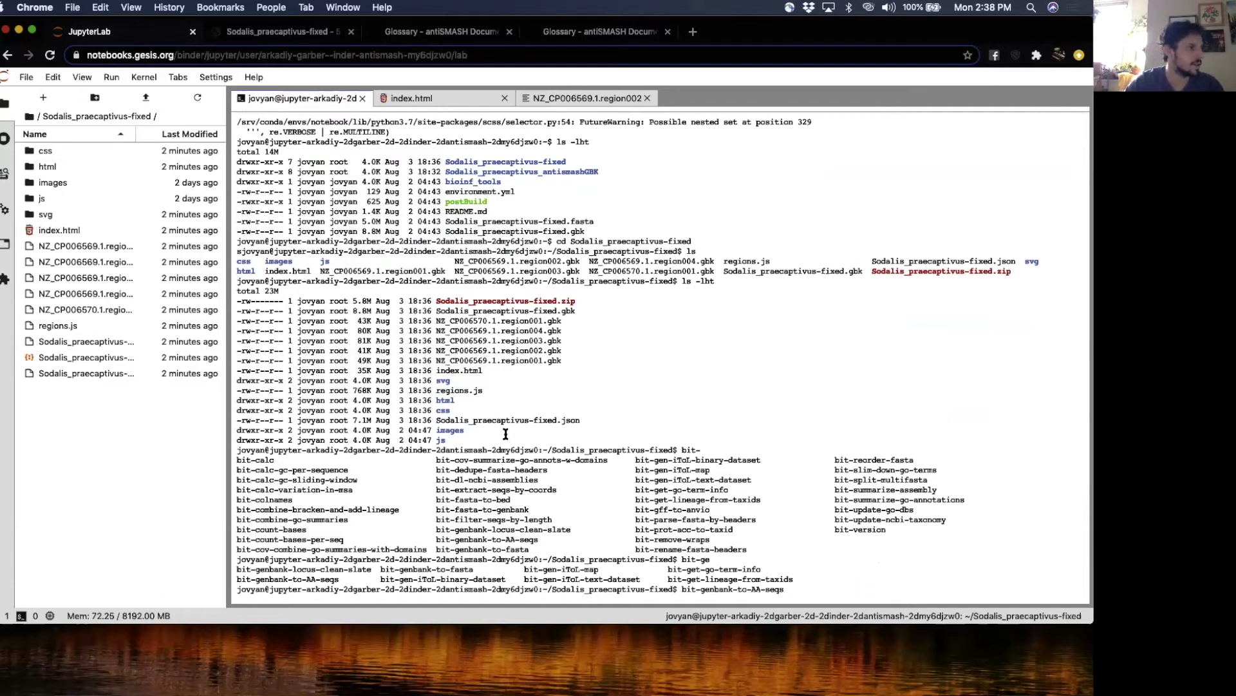
type("-h")
key("Return")
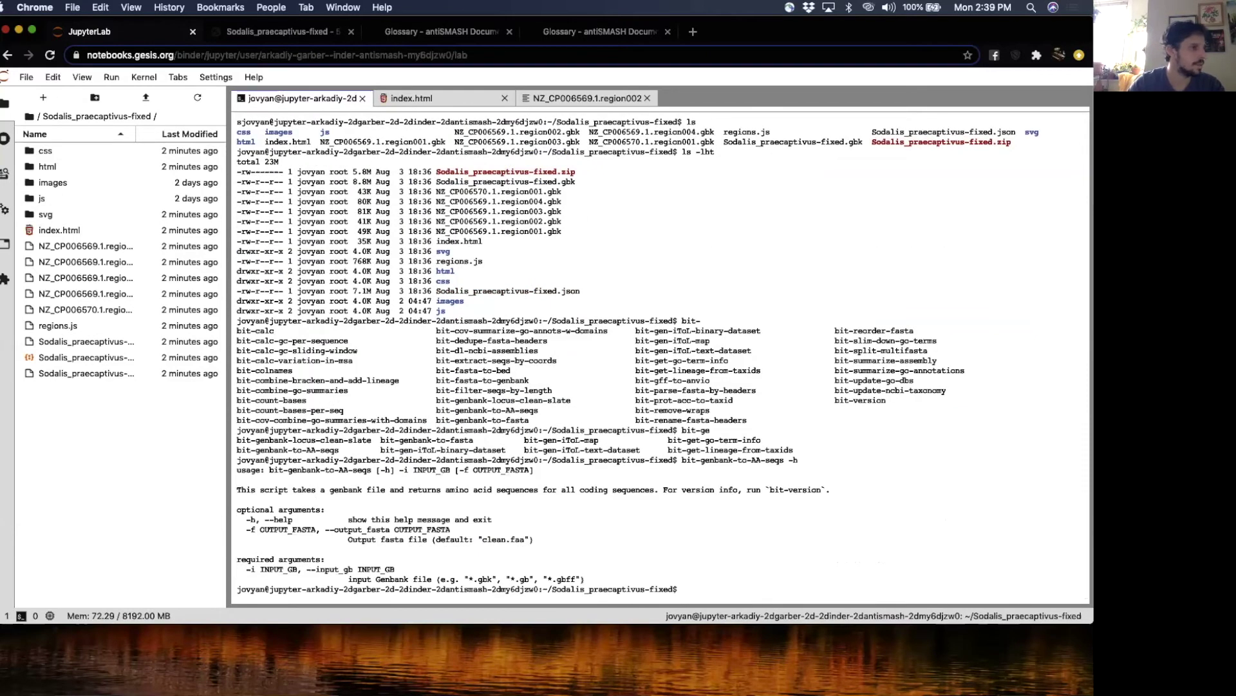
Step: Convert NZ_CP006569.1.region001.gbk to NZ_CP006569.1.region001.faa and widen the file browser
key("Up")
key("BackSpace")
type("it-genbank-to-AA-seqs -i")
double_click(464, 230)
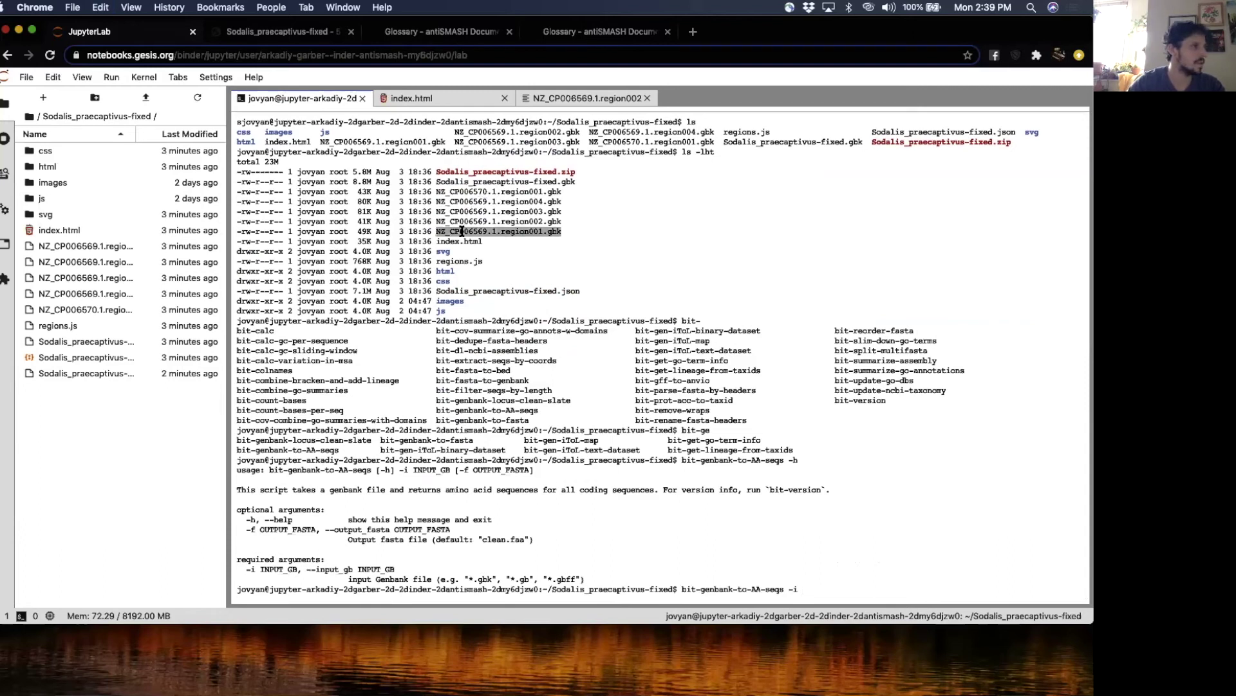
type("NZ_CP006569.1.region001.gbk")
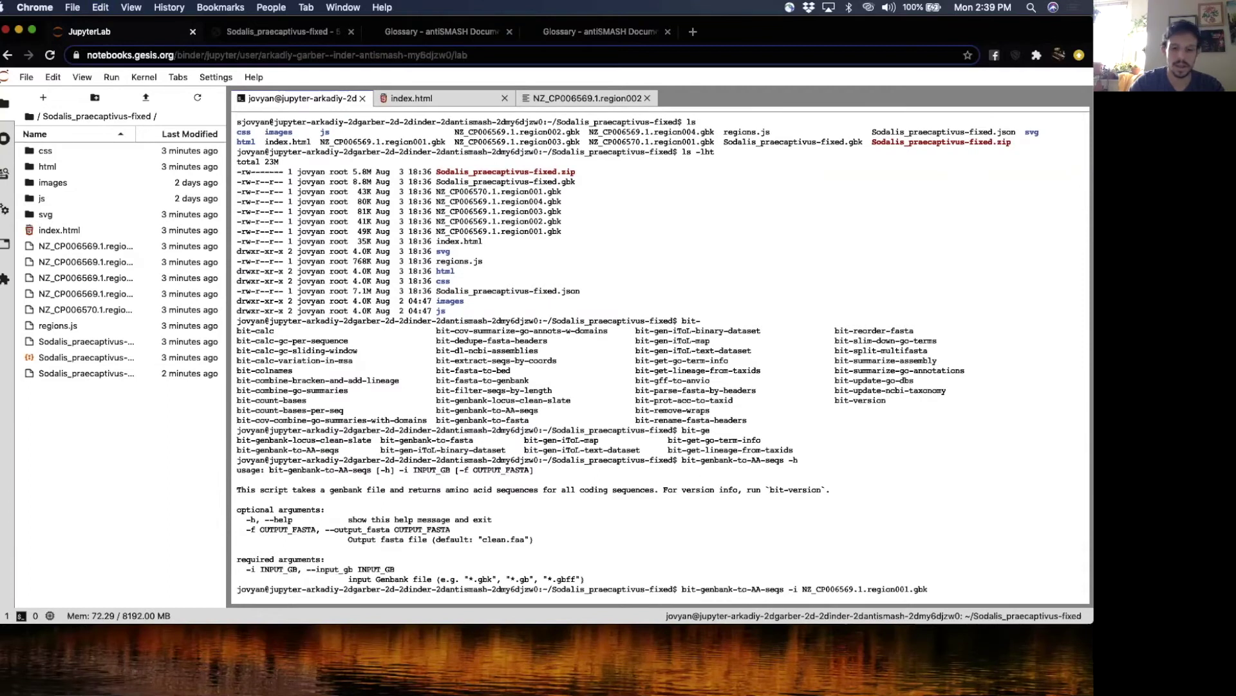
type("-f")
type("NZ_CP006569.1.region001.gbk")
key("BackSpace")
key("BackSpace")
key("BackSpace")
type("faa")
key("Return")
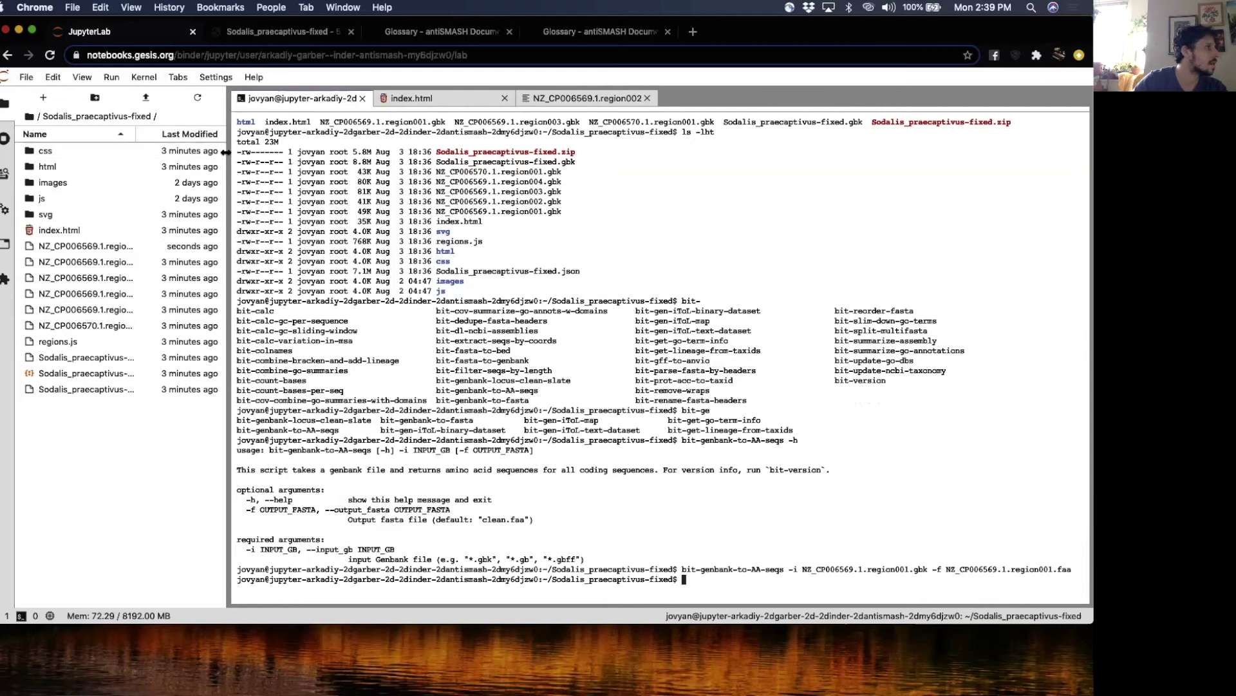
left_click_drag(228, 152, 377, 152)
Step: Open NZ_CP006569.1.region001.faa and scroll through its protein sequences
double_click(118, 248)
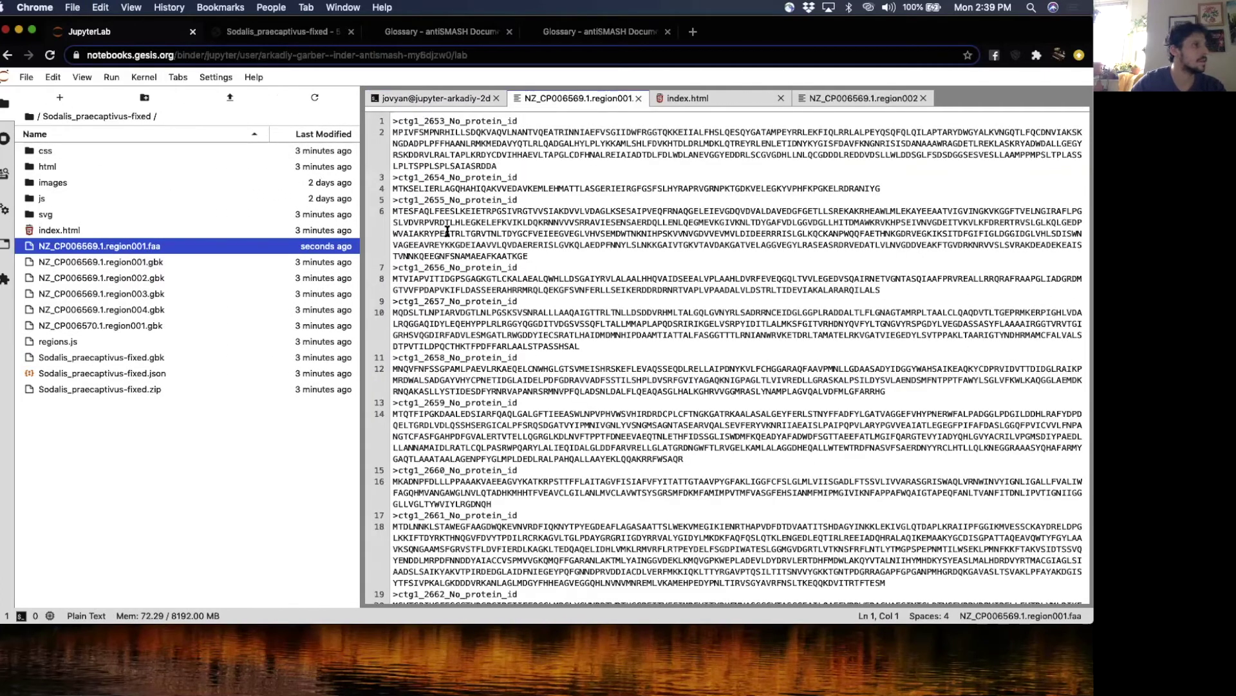
scroll(447, 231, "down", 4)
scroll(447, 230, "down", 10)
scroll(448, 230, "up", 15)
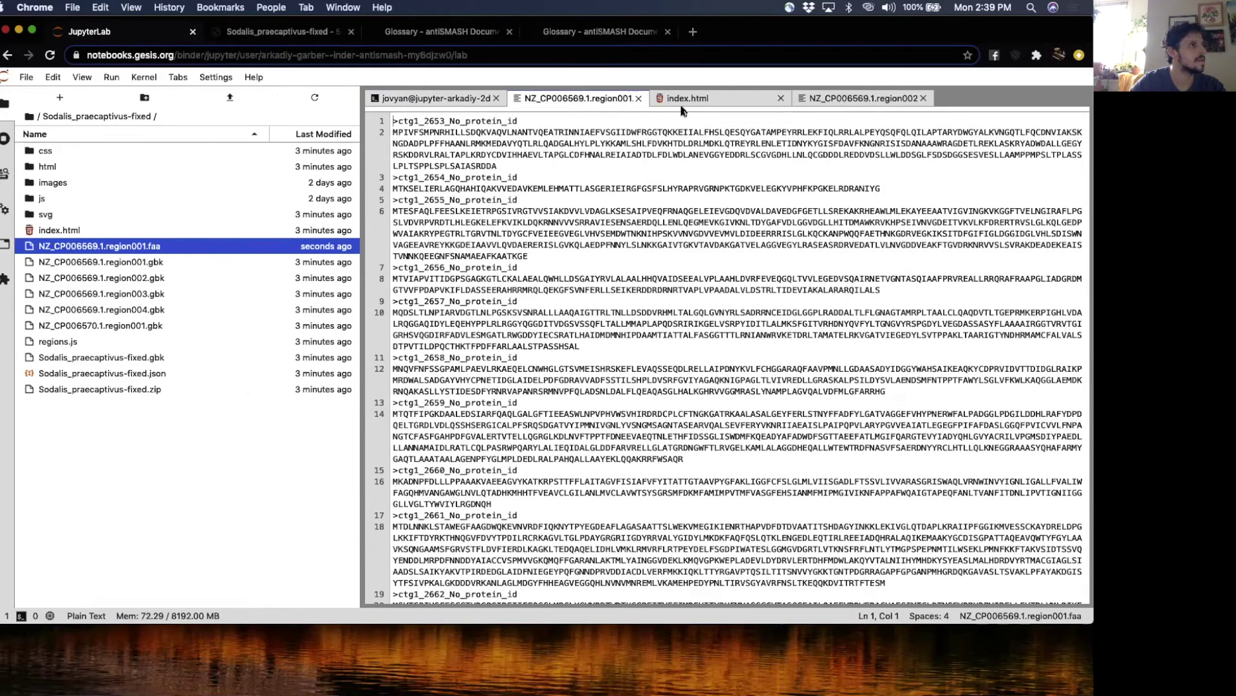
Step: In the terminal, show the help for bit-genbank-to-fasta
left_click(447, 99)
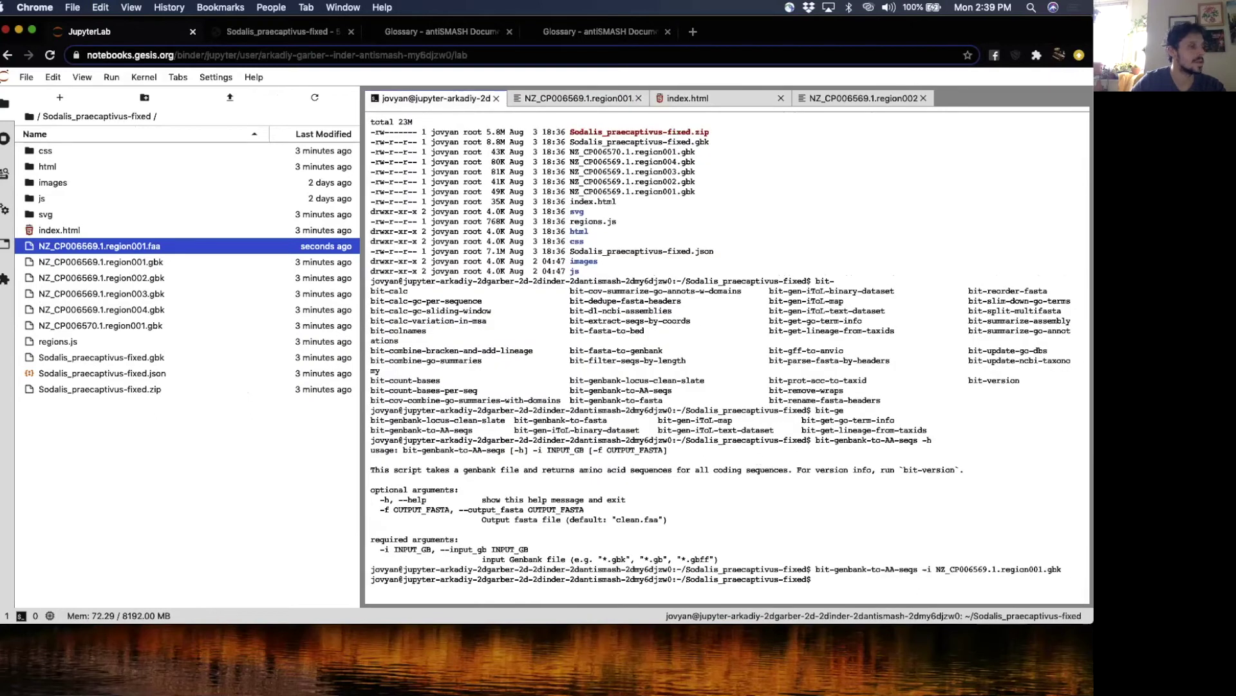
key("Up")
type("-f NZ_CP006569.1.region001.faa")
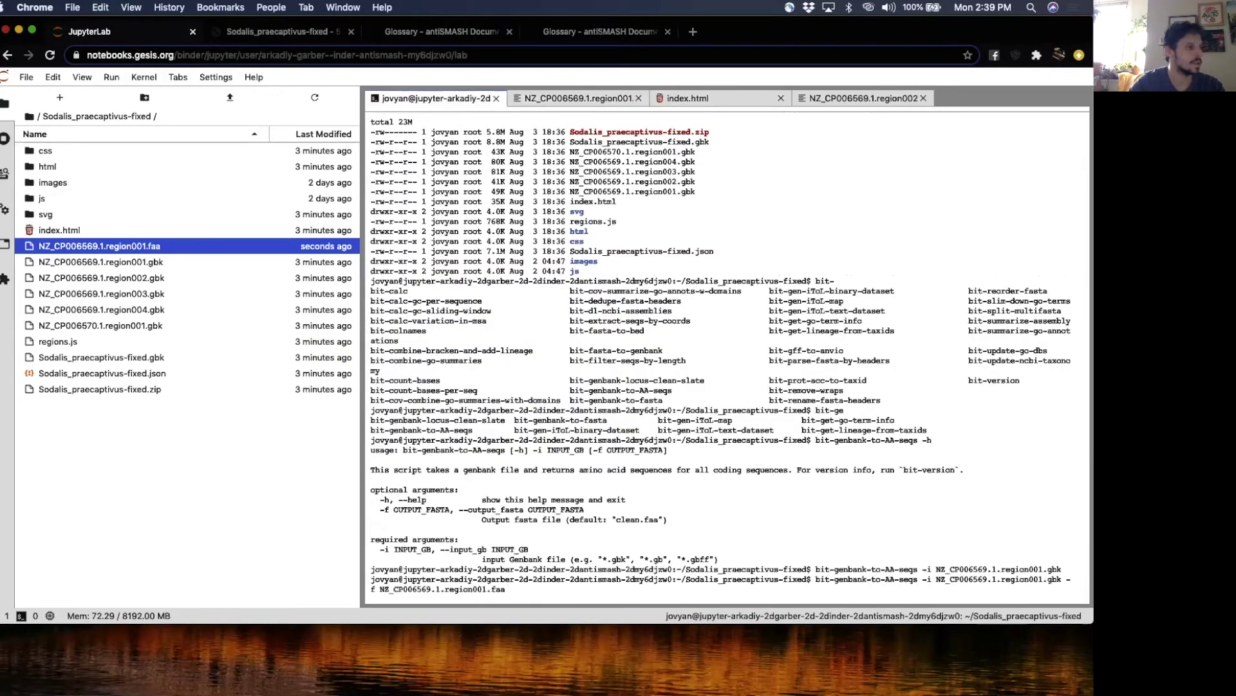
key("BackSpace")
key("BackSpace")
key("BackSpace")
key("BackSpace")
key("BackSpace")
key("BackSpace")
key("BackSpace")
key("BackSpace")
key("BackSpace")
key("BackSpace")
key("BackSpace")
key("BackSpace")
key("BackSpace")
key("BackSpace")
key("BackSpace")
key("BackSpace")
key("BackSpace")
key("BackSpace")
key("BackSpace")
key("BackSpace")
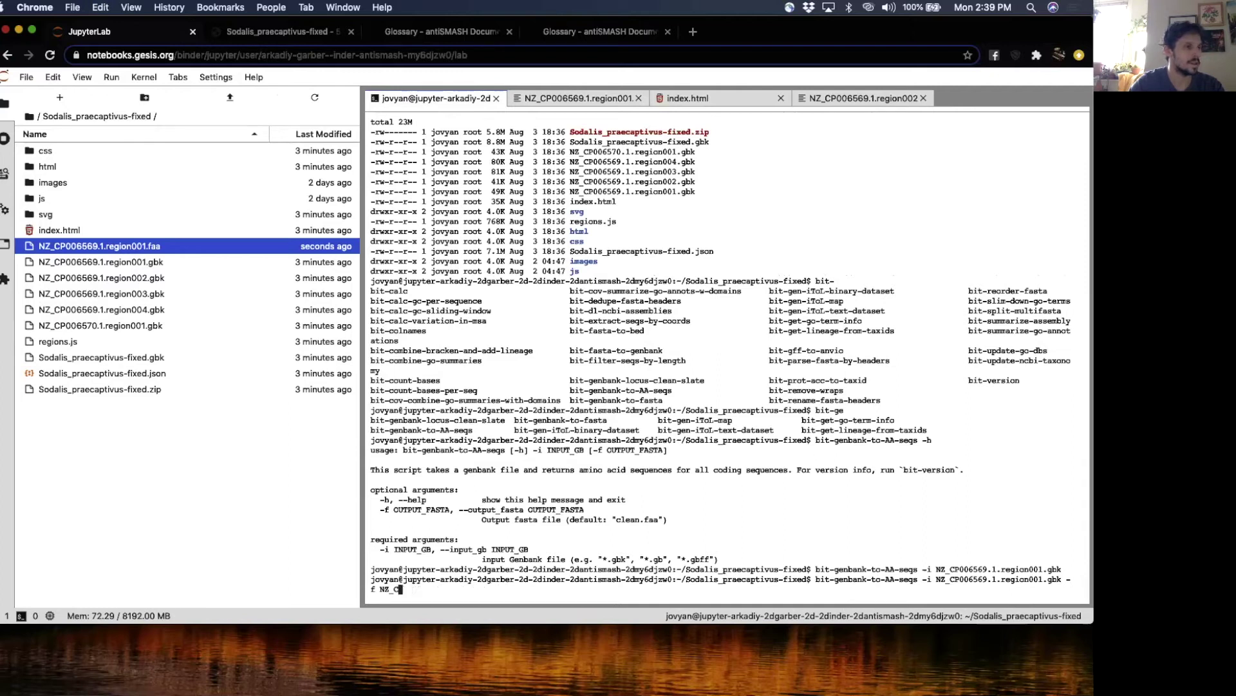
key("BackSpace")
key("BackSpace")
key("BackSpace")
key("BackSpace")
key("BackSpace")
key("BackSpace")
key("BackSpace")
key("BackSpace")
key("BackSpace")
key("BackSpace")
key("BackSpace")
key("BackSpace")
key("BackSpace")
key("BackSpace")
key("BackSpace")
key("BackSpace")
key("BackSpace")
key("BackSpace")
key("BackSpace")
key("BackSpace")
key("BackSpace")
key("BackSpace")
key("BackSpace")
key("BackSpace")
key("BackSpace")
key("BackSpace")
key("BackSpace")
key("BackSpace")
key("BackSpace")
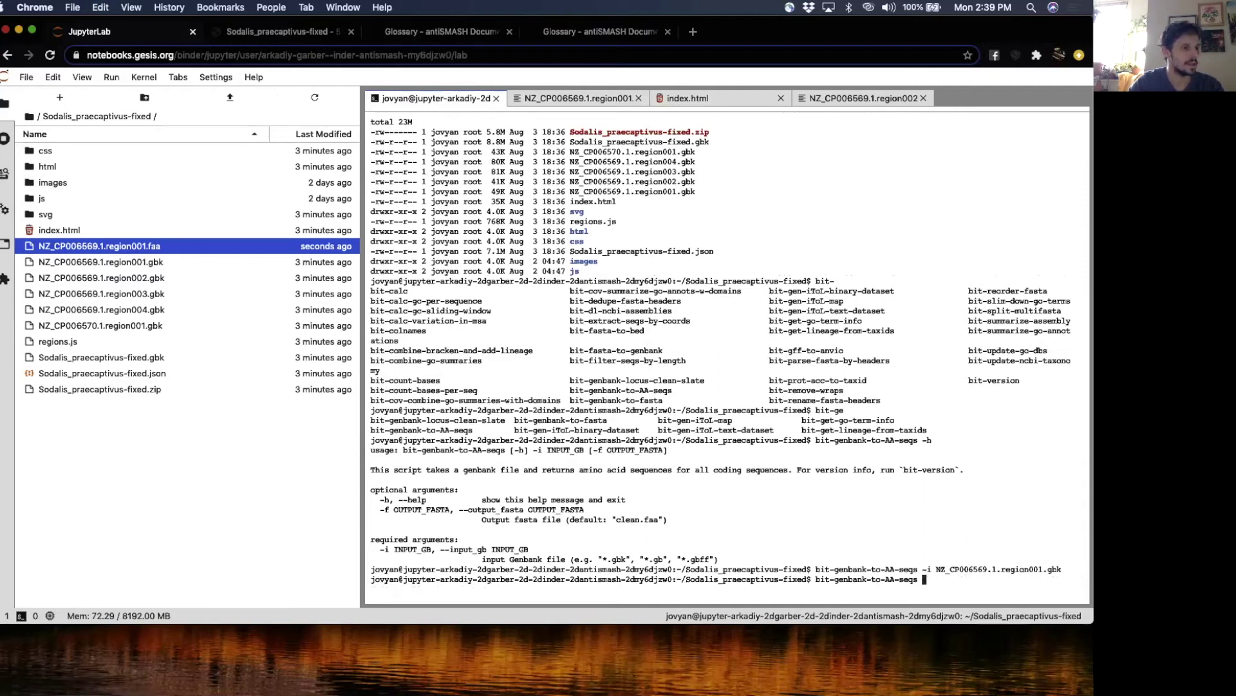
key("BackSpace")
key("BackSpace")
key("BackSpace")
key("BackSpace")
key("BackSpace")
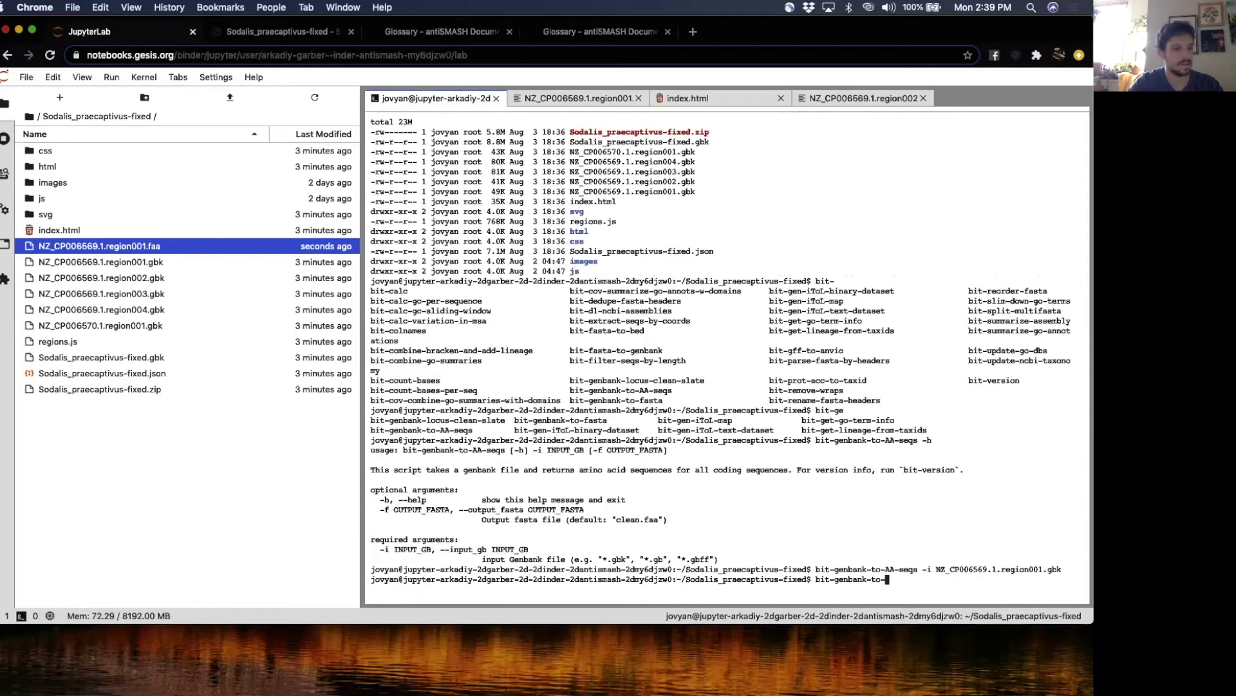
type("f")
type("fasta -h")
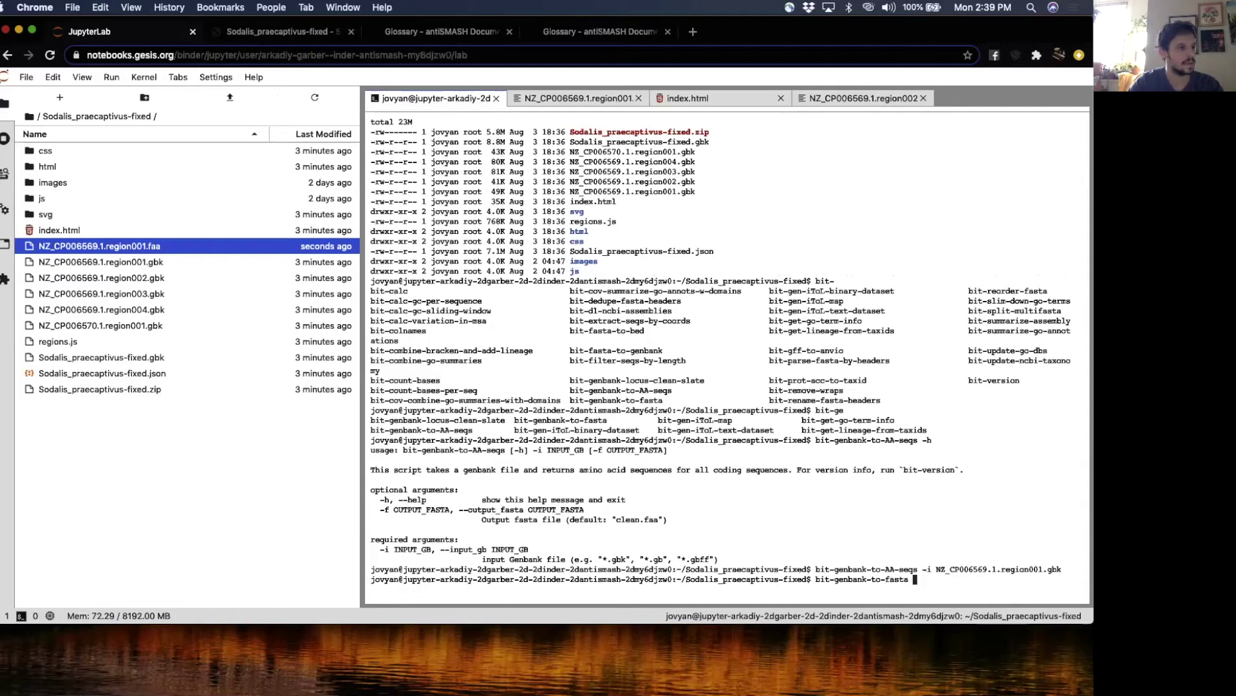
key("Return")
Step: Run bit-genbank-to-fasta -i NZ_CP006569.1.region002.gbk -o NZ_CP006569.1.region002.fasta
key("Up")
key("Up")
key("Up")
key("Up")
key("Up")
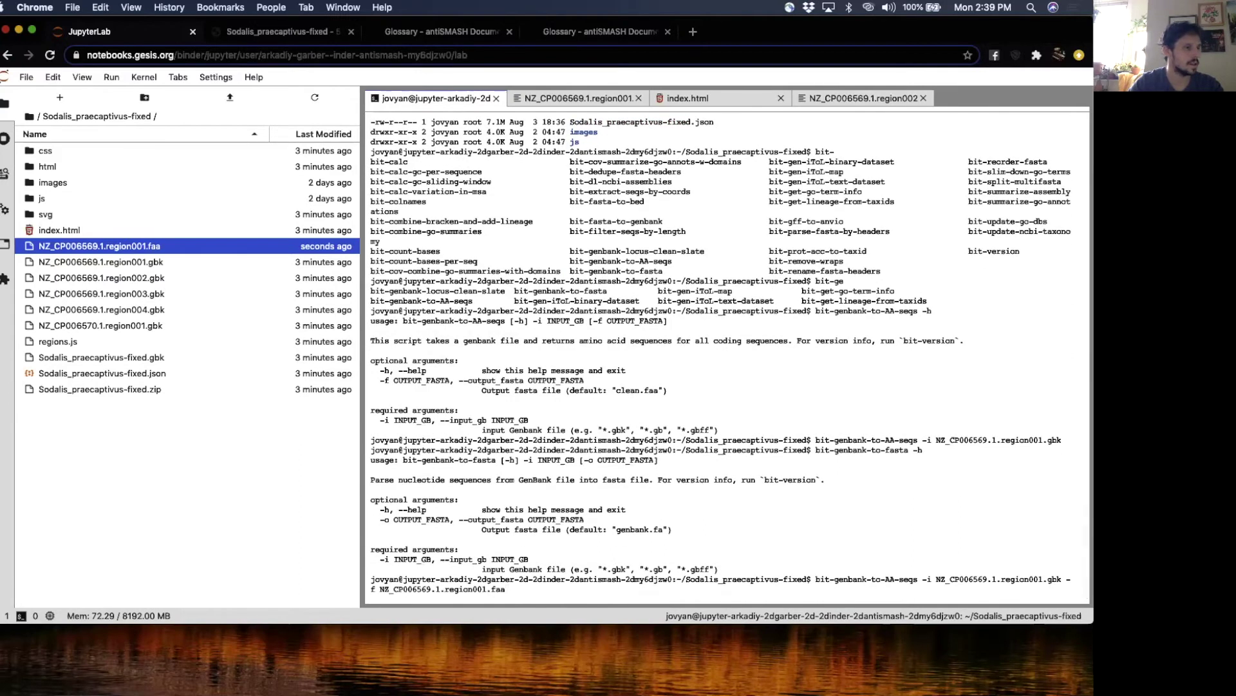
key("Down")
key("Down")
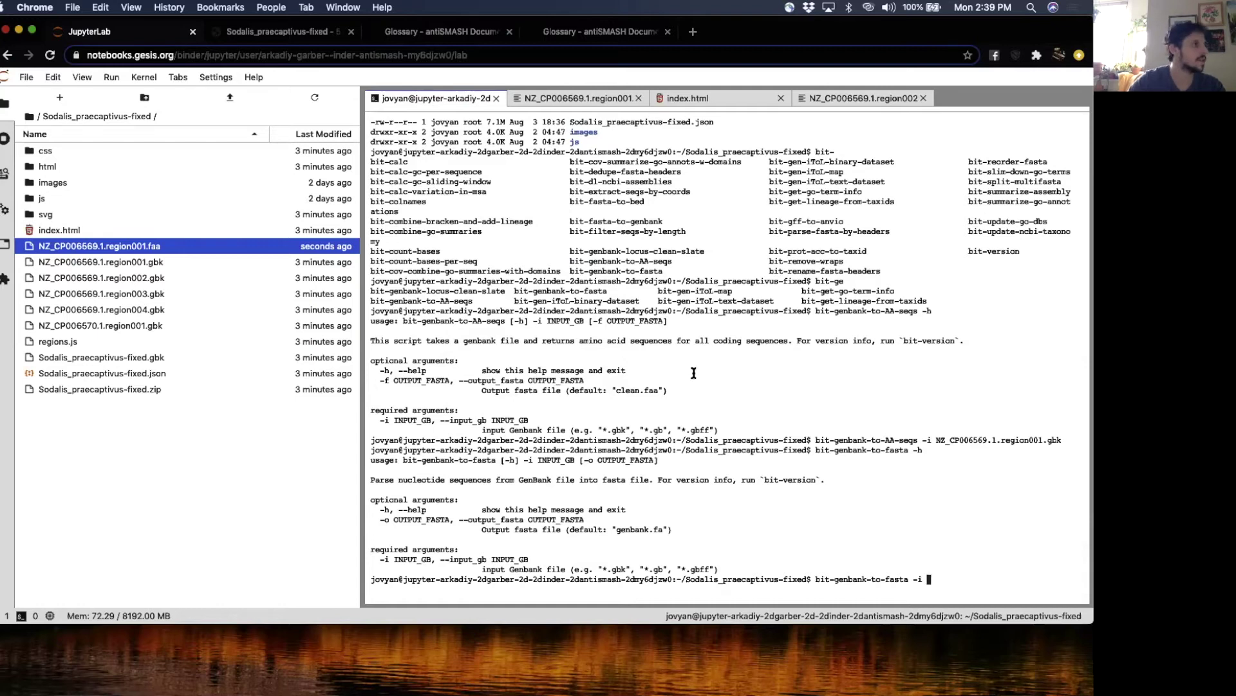
type("i")
scroll(533, 205, "up", 5)
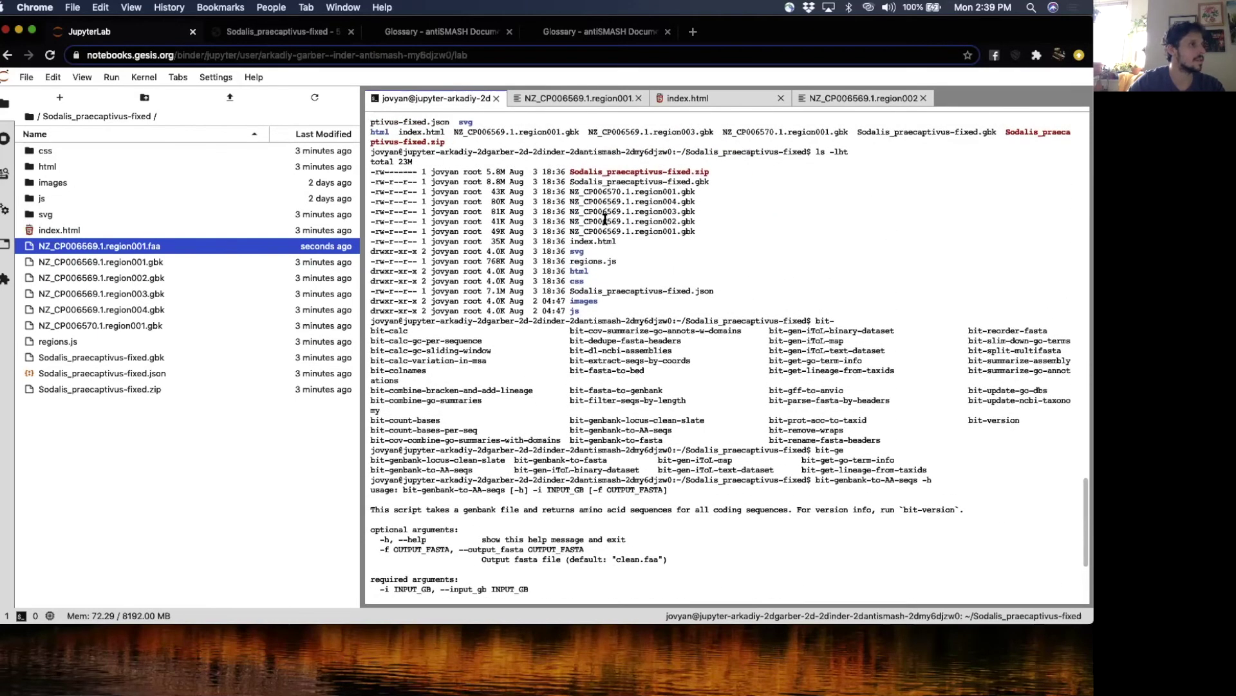
double_click(606, 221)
key("super+c")
key("super+v")
type("-o")
key("super+v")
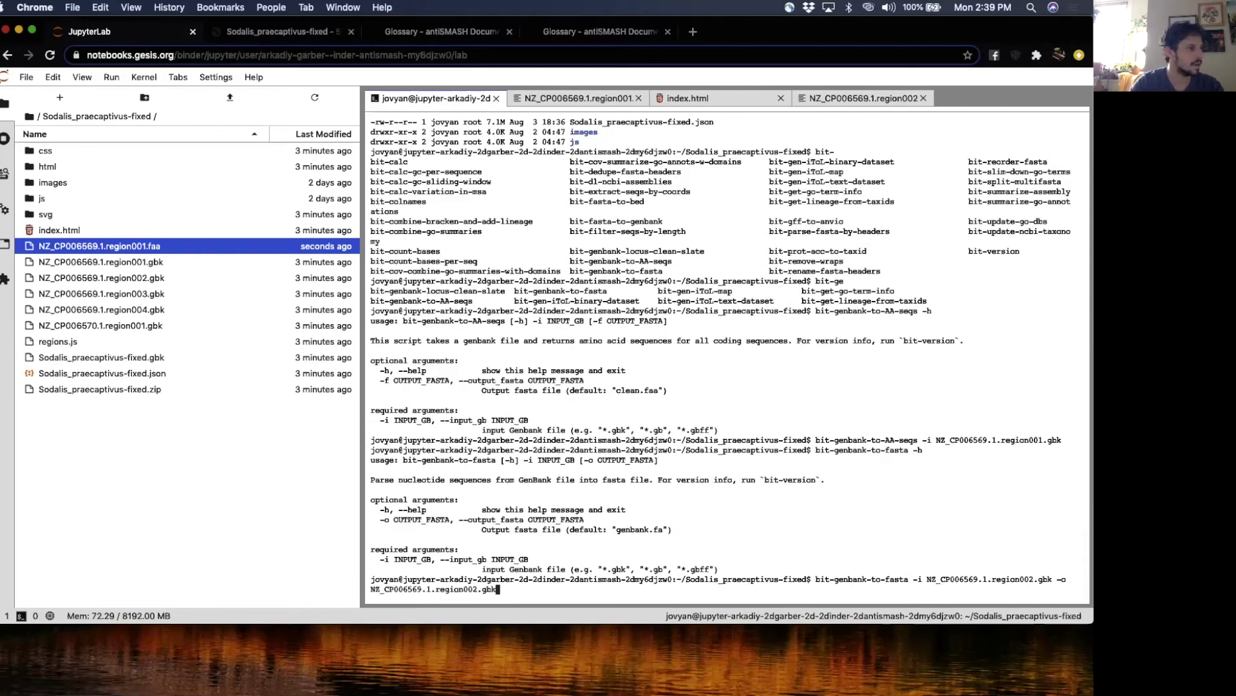
key("BackSpace")
key("BackSpace")
key("BackSpace")
type("fasta")
key("Return")
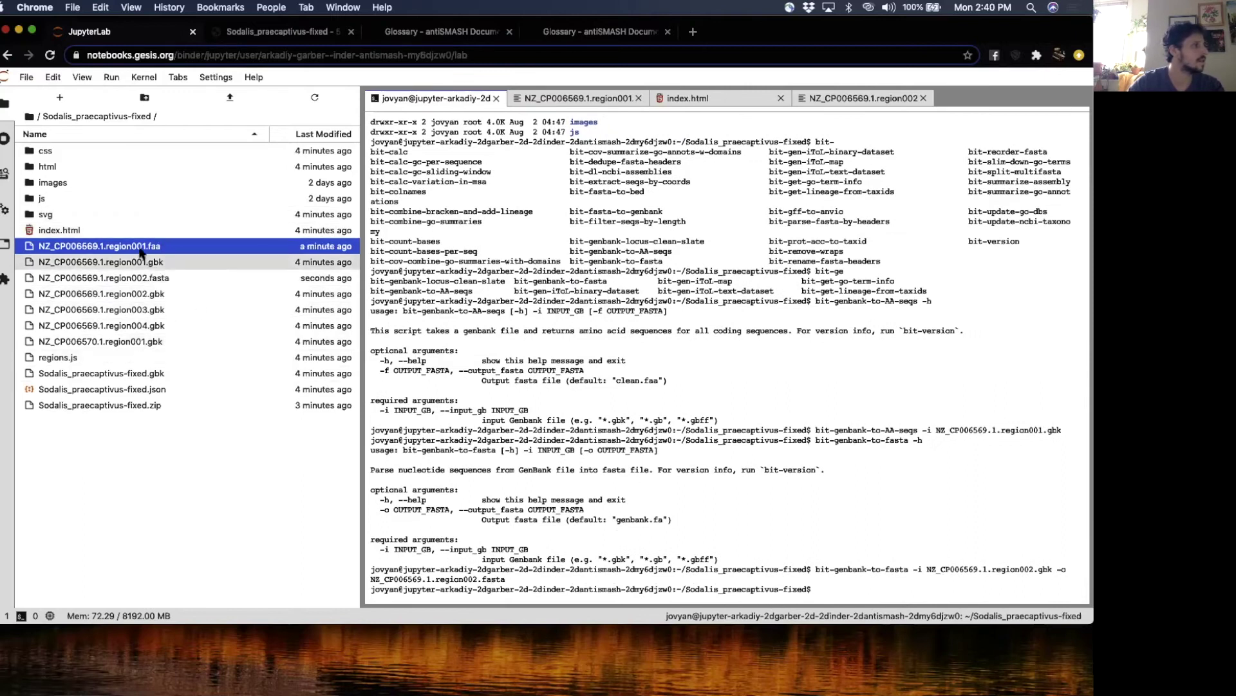
Step: Open NZ_CP006569.1.region002.fasta and check its header and nucleotide sequence
double_click(153, 282)
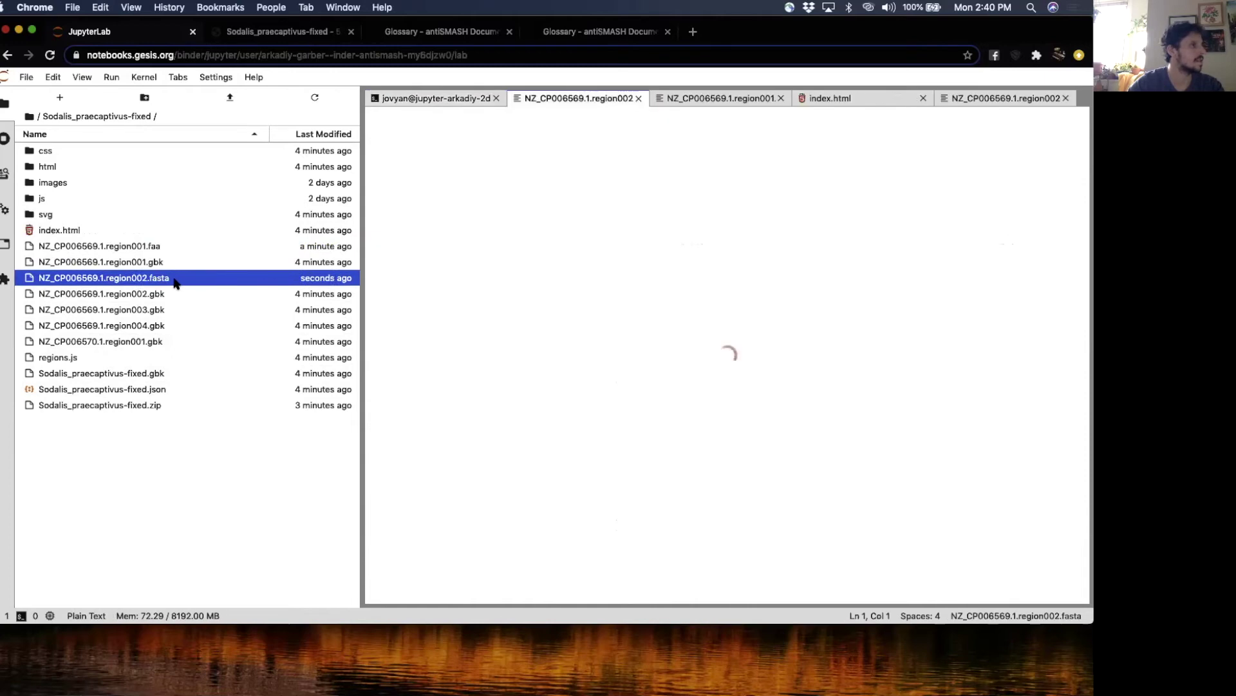
scroll(507, 316, "down", 10)
scroll(507, 315, "down", 10)
scroll(507, 315, "up", 20)
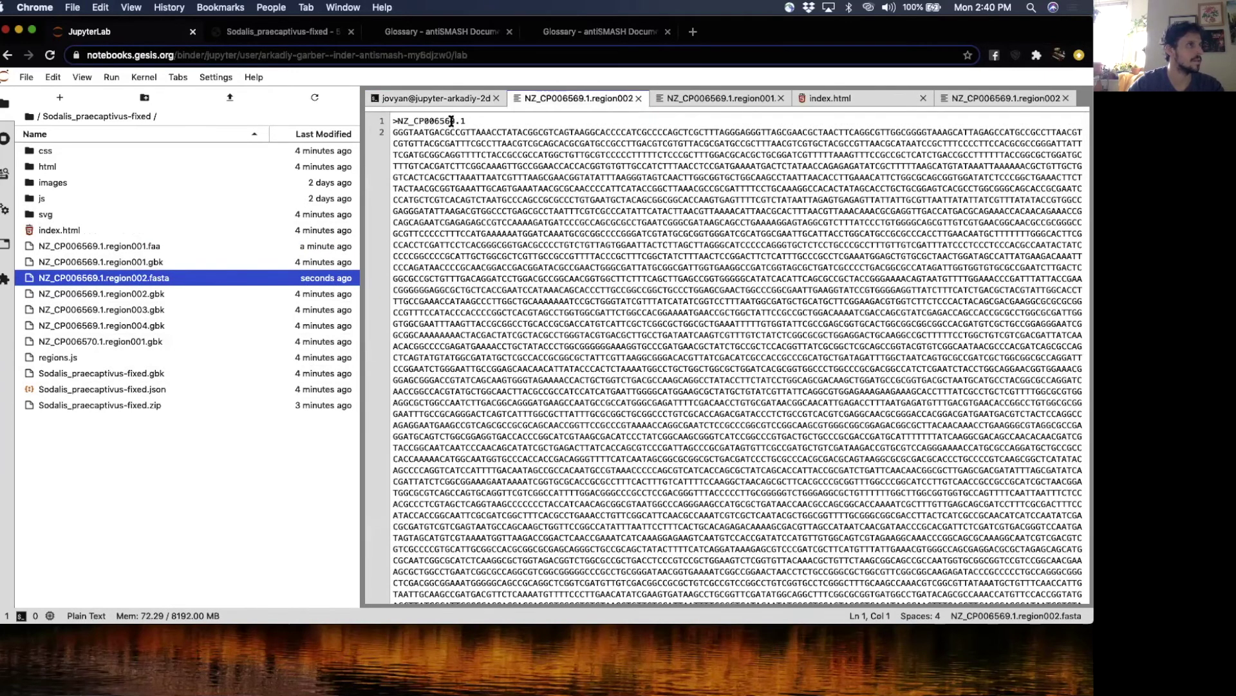
Step: Return to the terminal and bring up the overview of open windows
left_click(426, 100)
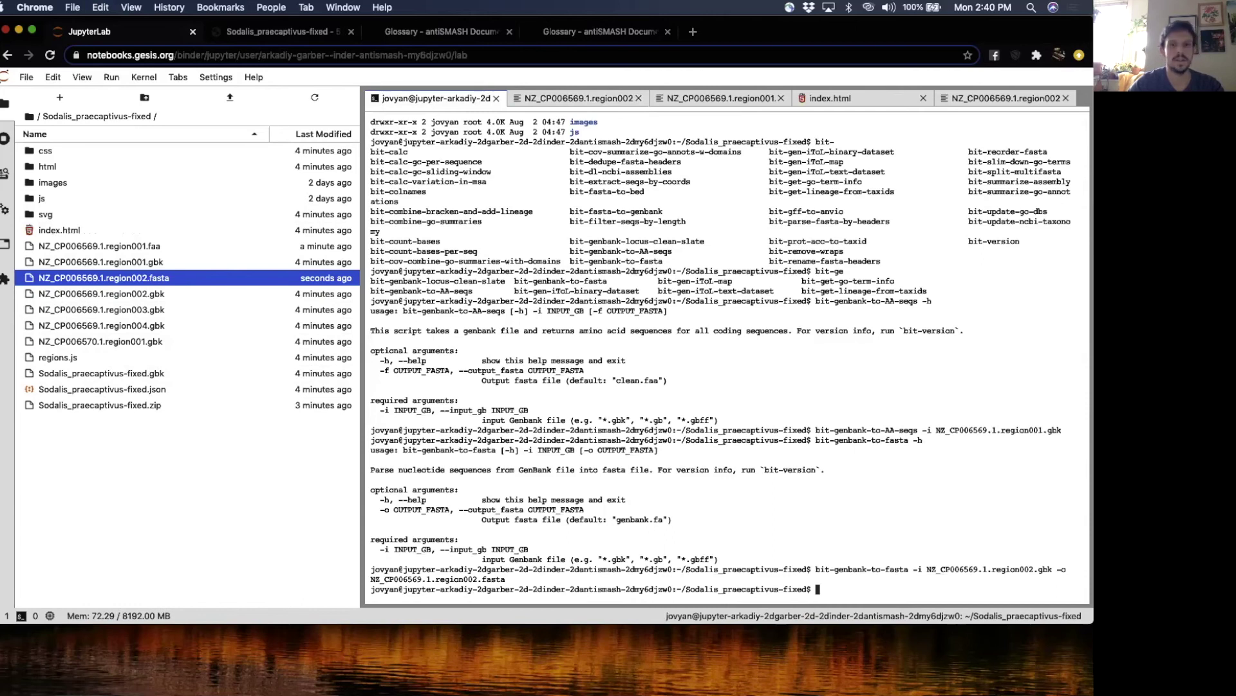
key("ctrl+Up")
key("ctrl+Up")
key("ctrl+Up")
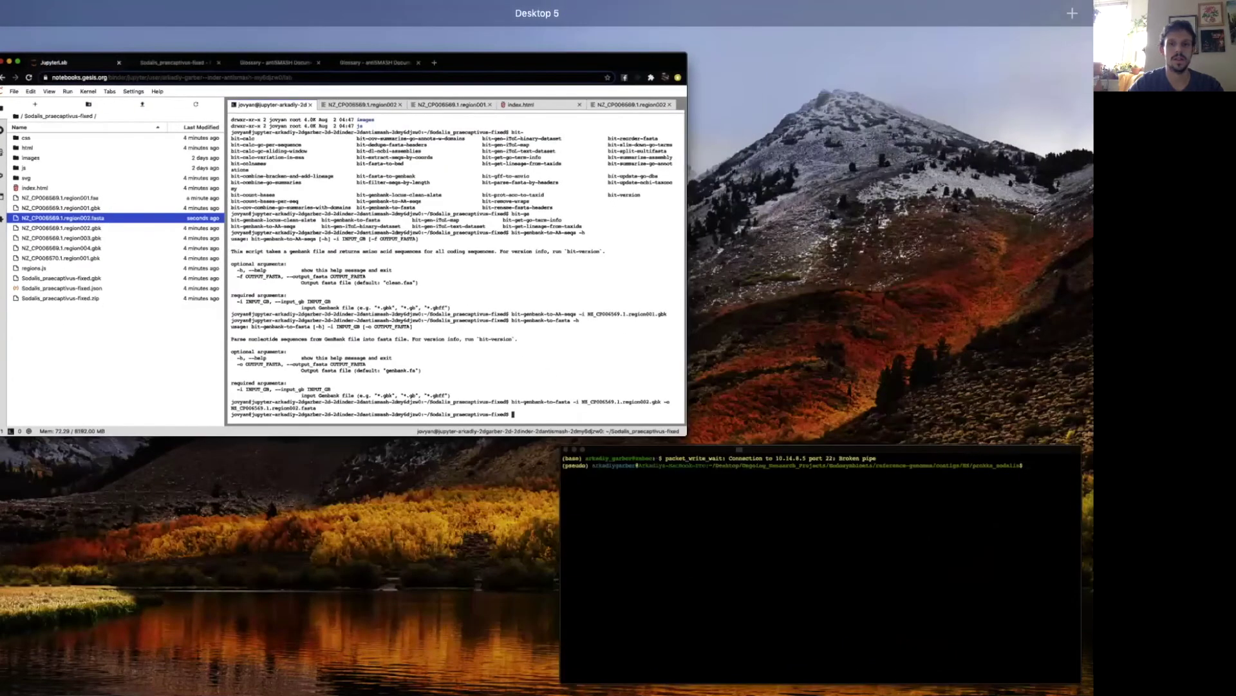
key("ctrl+Up")
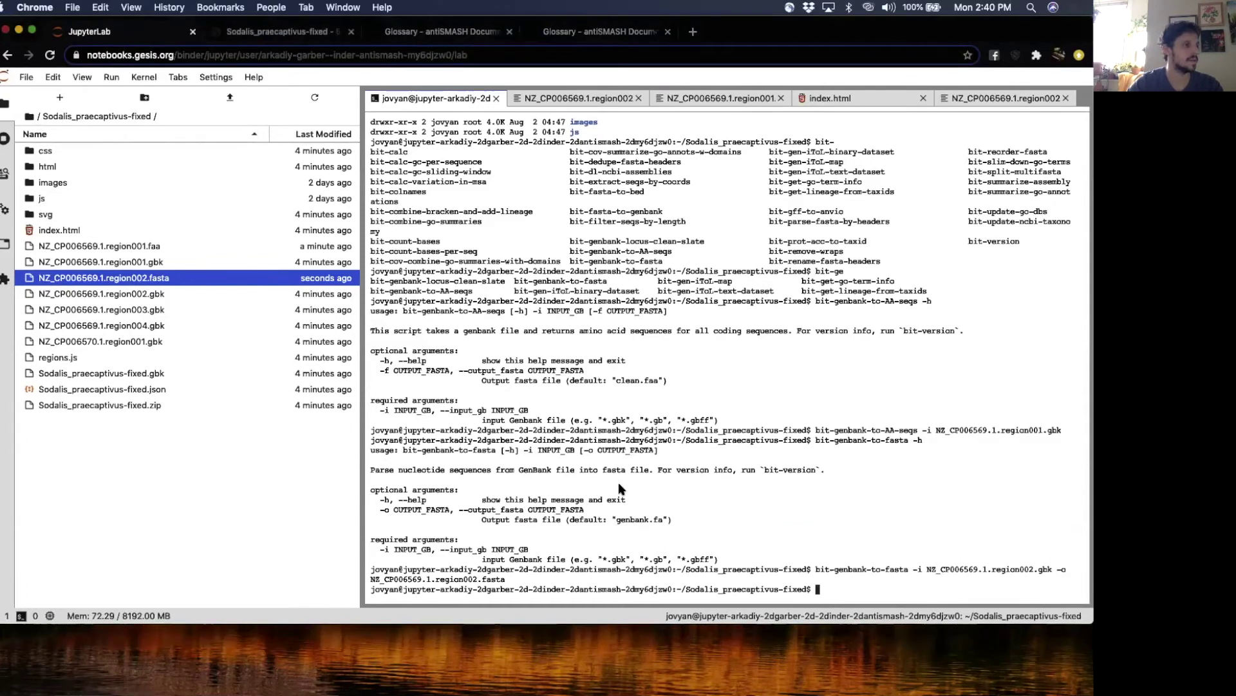
type("antismash --help-showall")
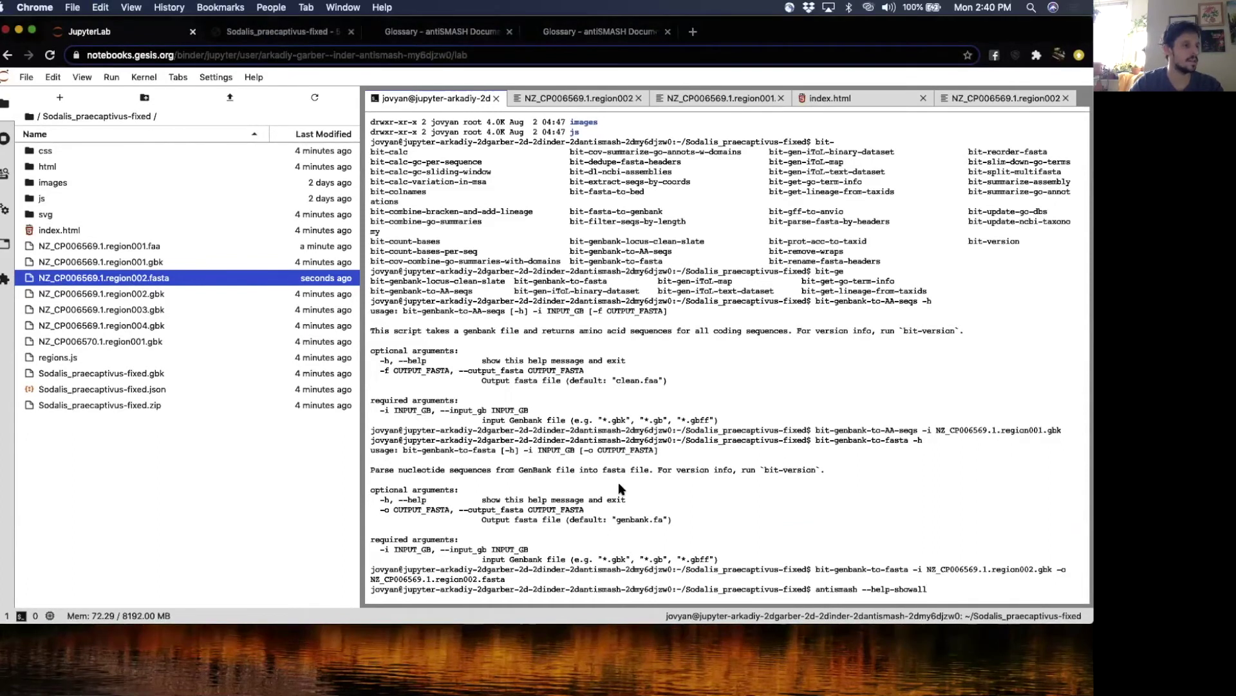
key("Return")
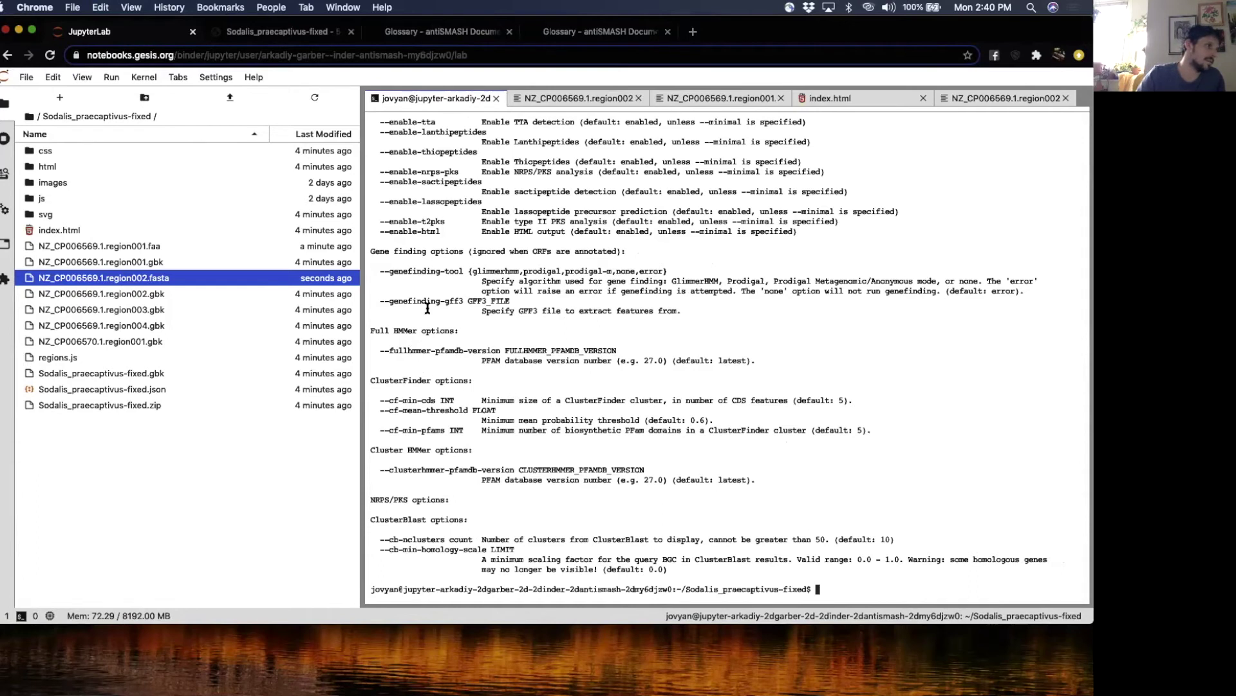
scroll(434, 304, "up", 10)
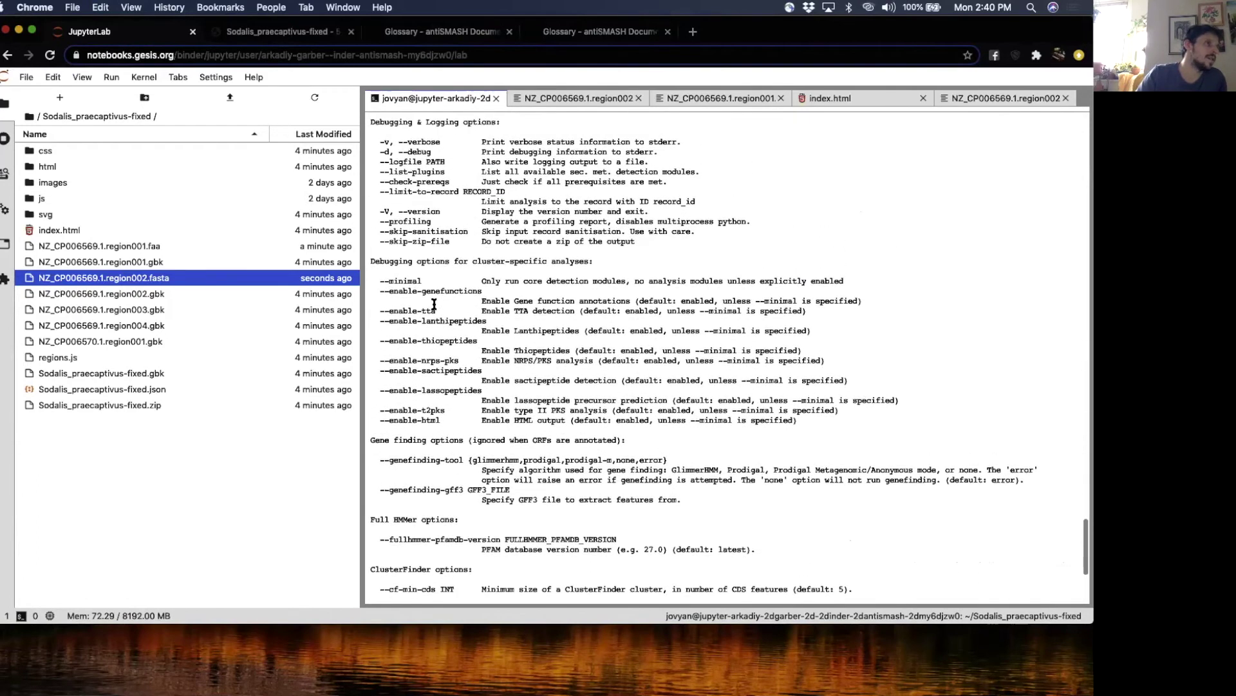
scroll(434, 304, "up", 9)
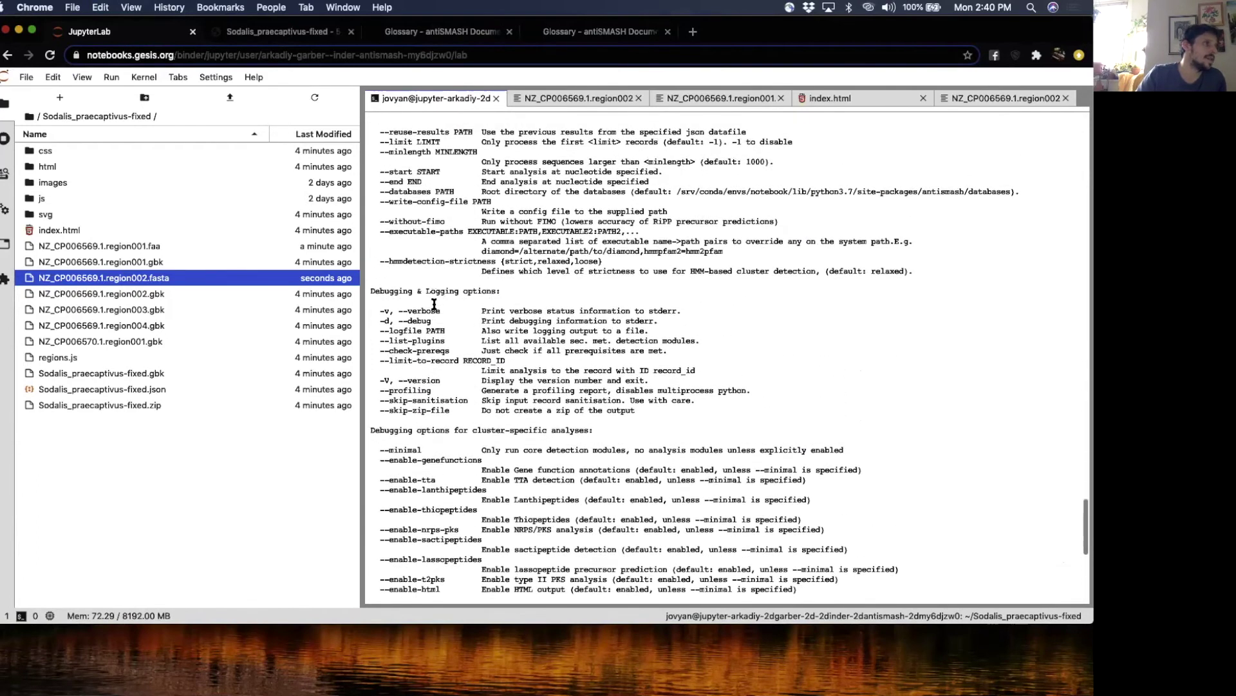
scroll(434, 304, "up", 12)
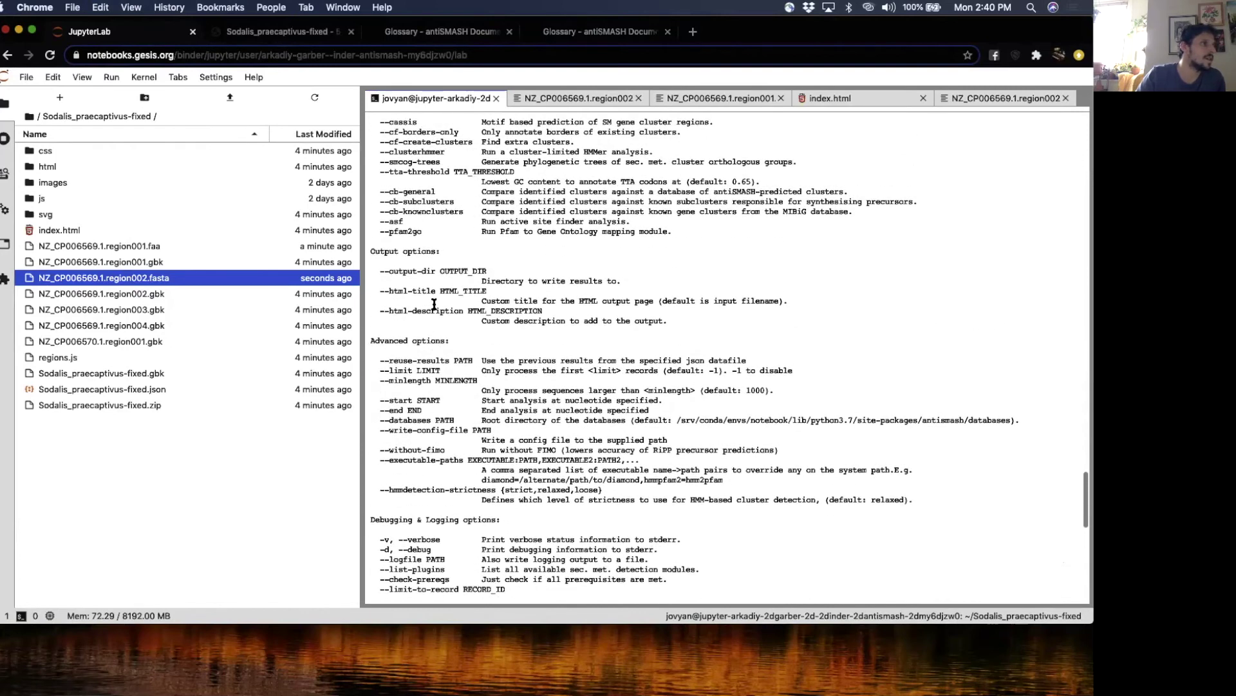
scroll(434, 304, "up", 6)
scroll(434, 304, "down", 8)
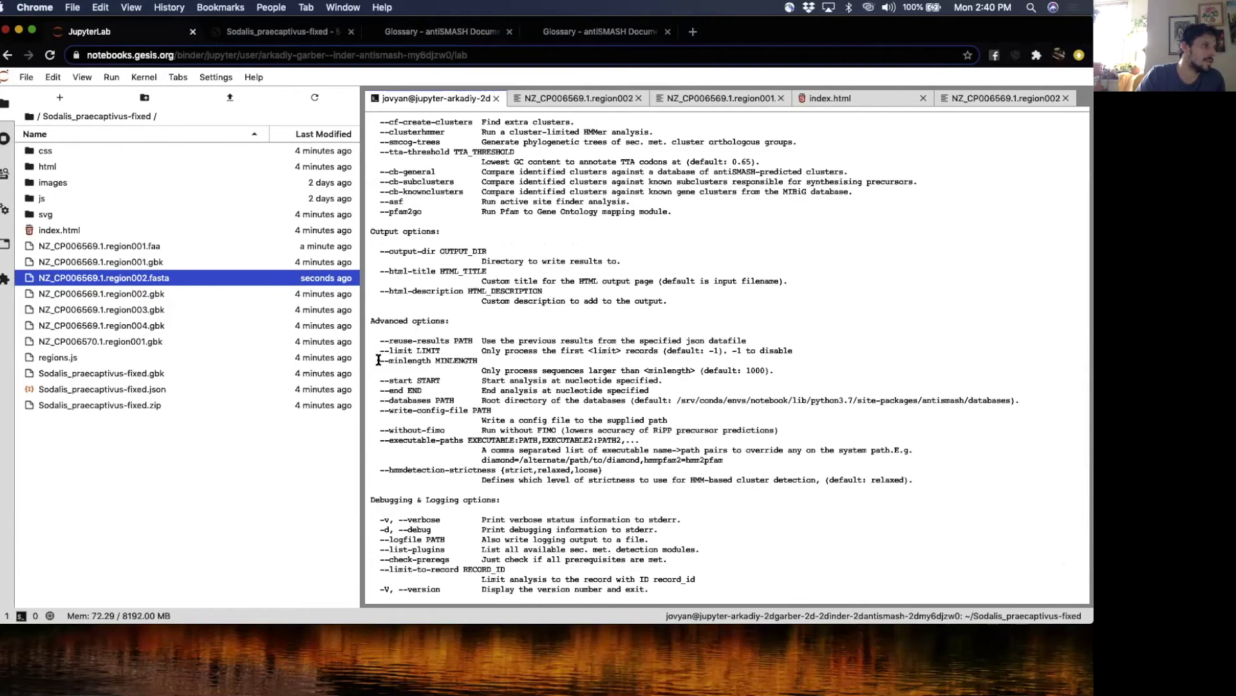
left_click_drag(378, 360, 433, 362)
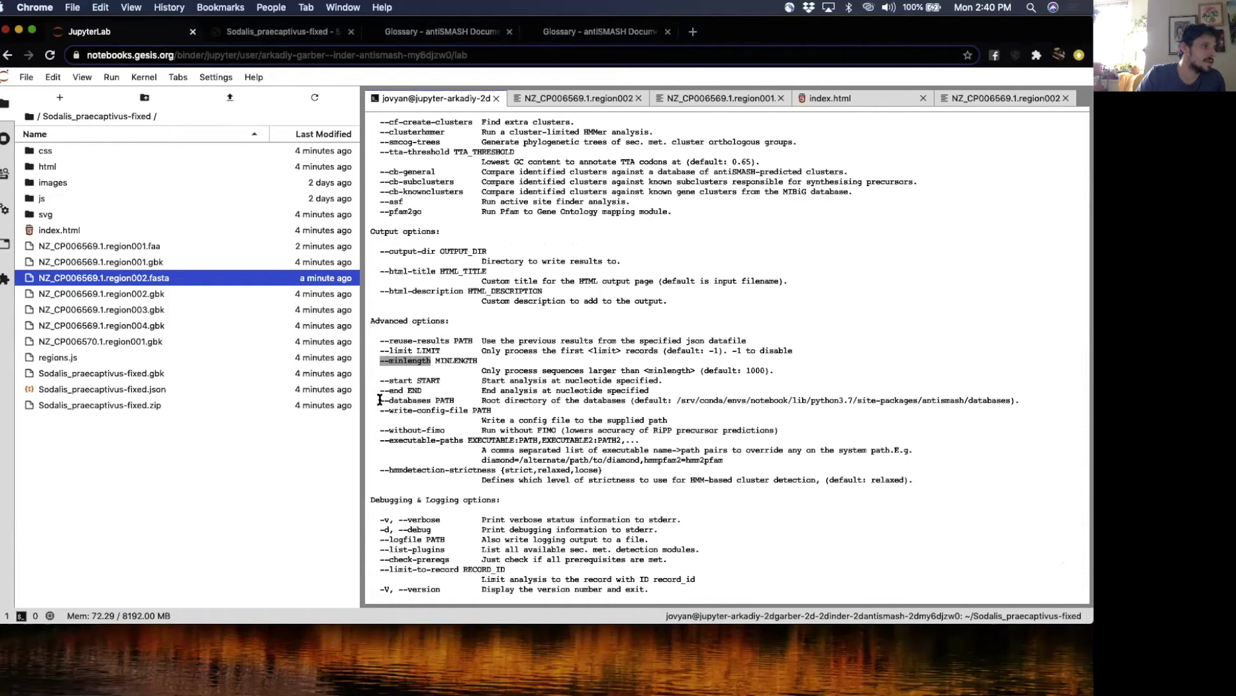
left_click_drag(380, 400, 428, 400)
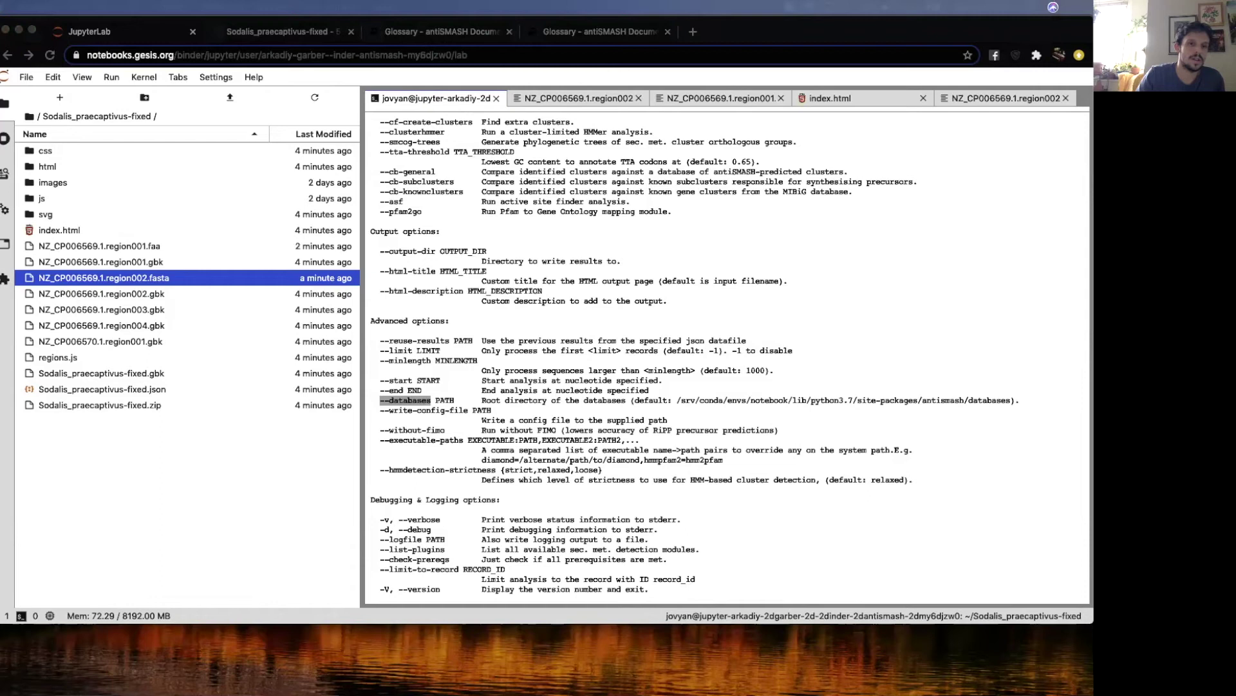
left_click(427, 400)
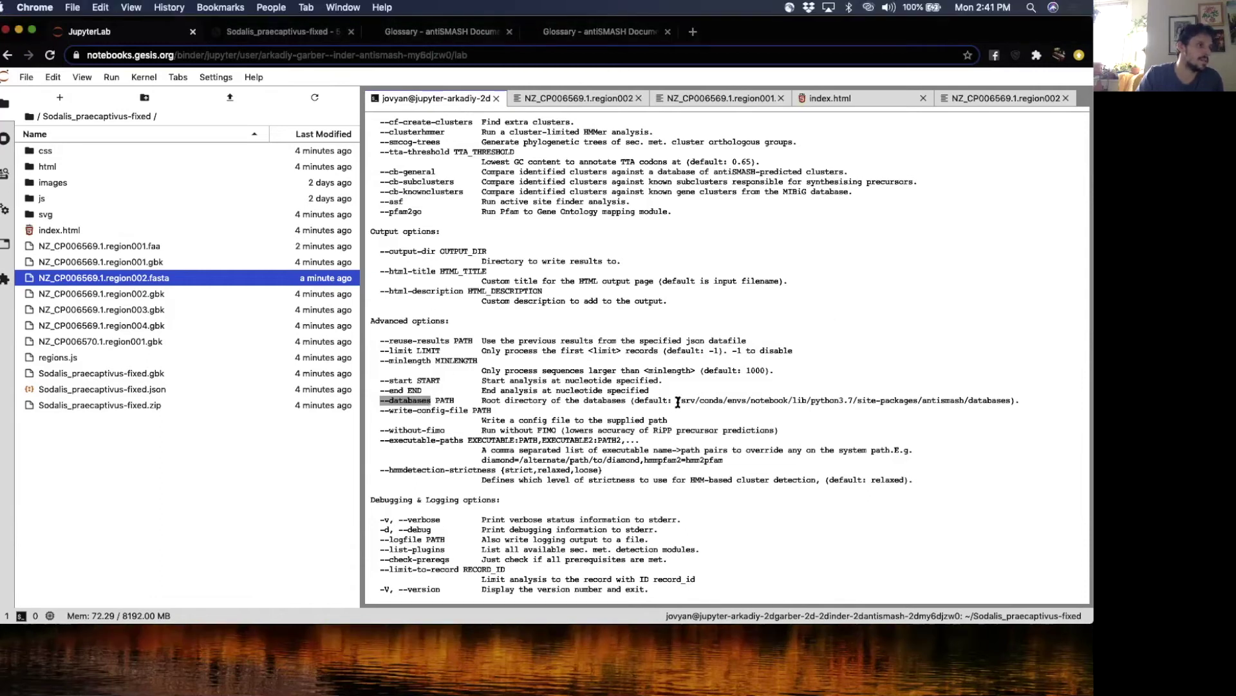
left_click(421, 414)
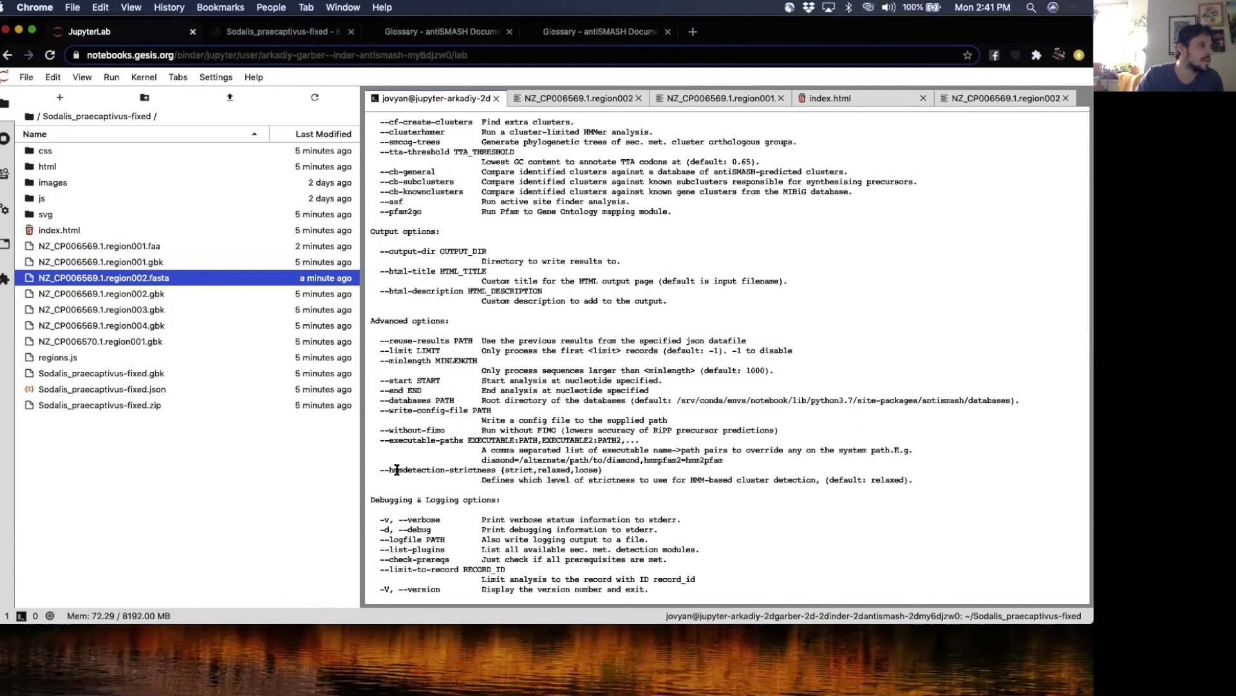
scroll(435, 517, "down", 3)
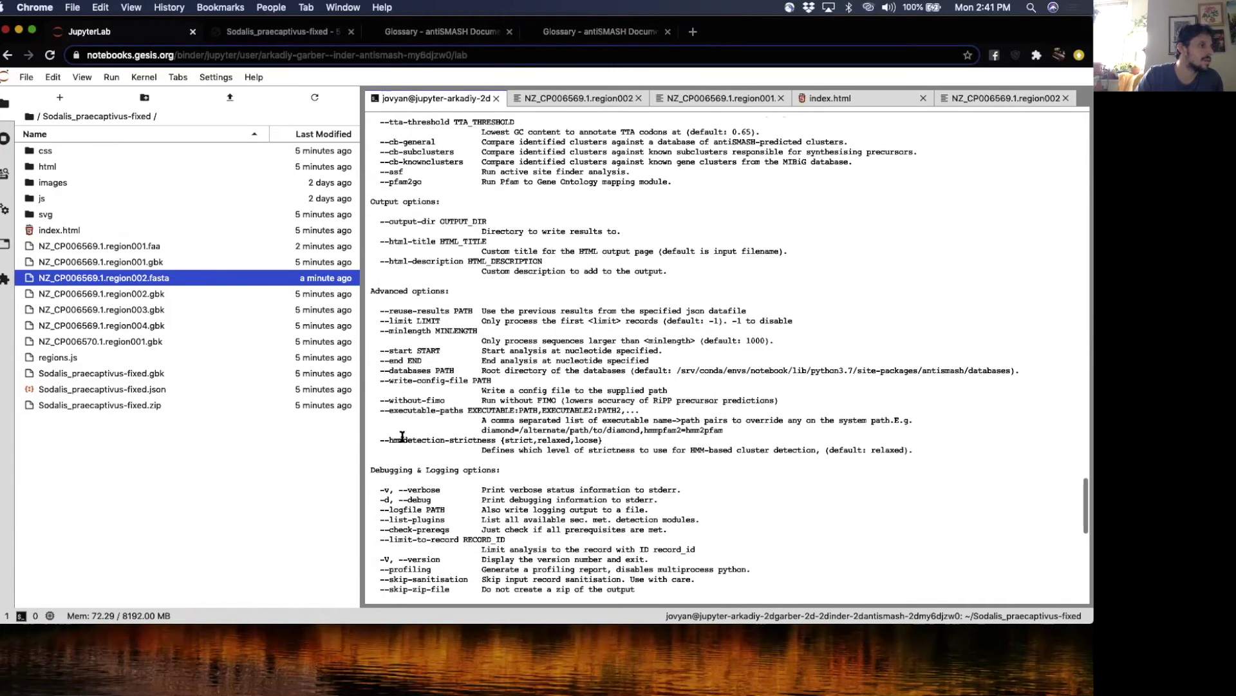
scroll(427, 429, "down", 1)
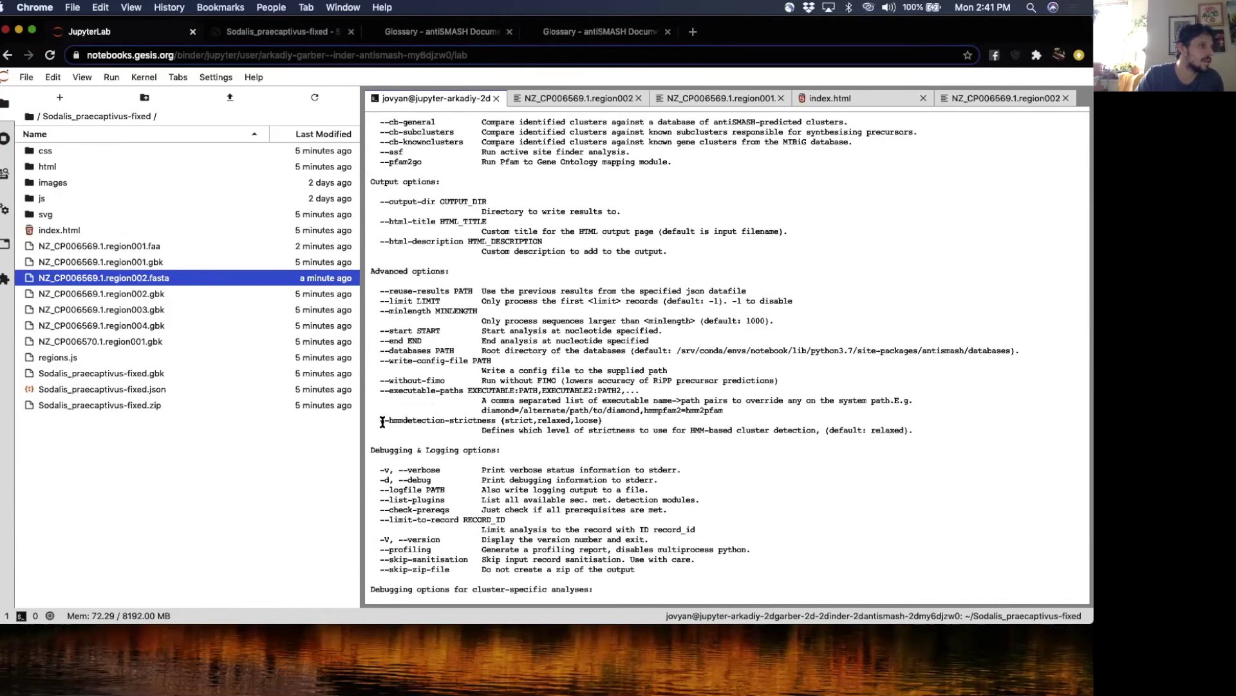
left_click_drag(380, 420, 494, 419)
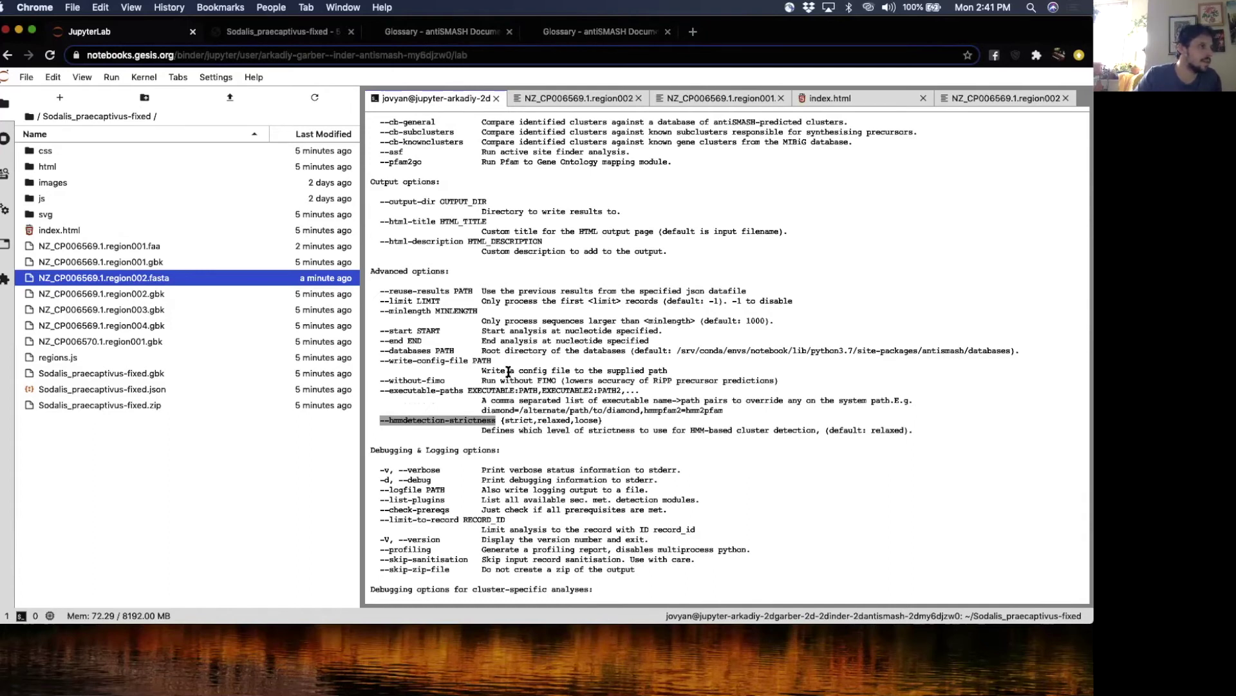
scroll(508, 372, "up", 5)
scroll(508, 372, "up", 1)
left_click_drag(376, 191, 478, 314)
scroll(478, 312, "down", 14)
scroll(479, 311, "down", 5)
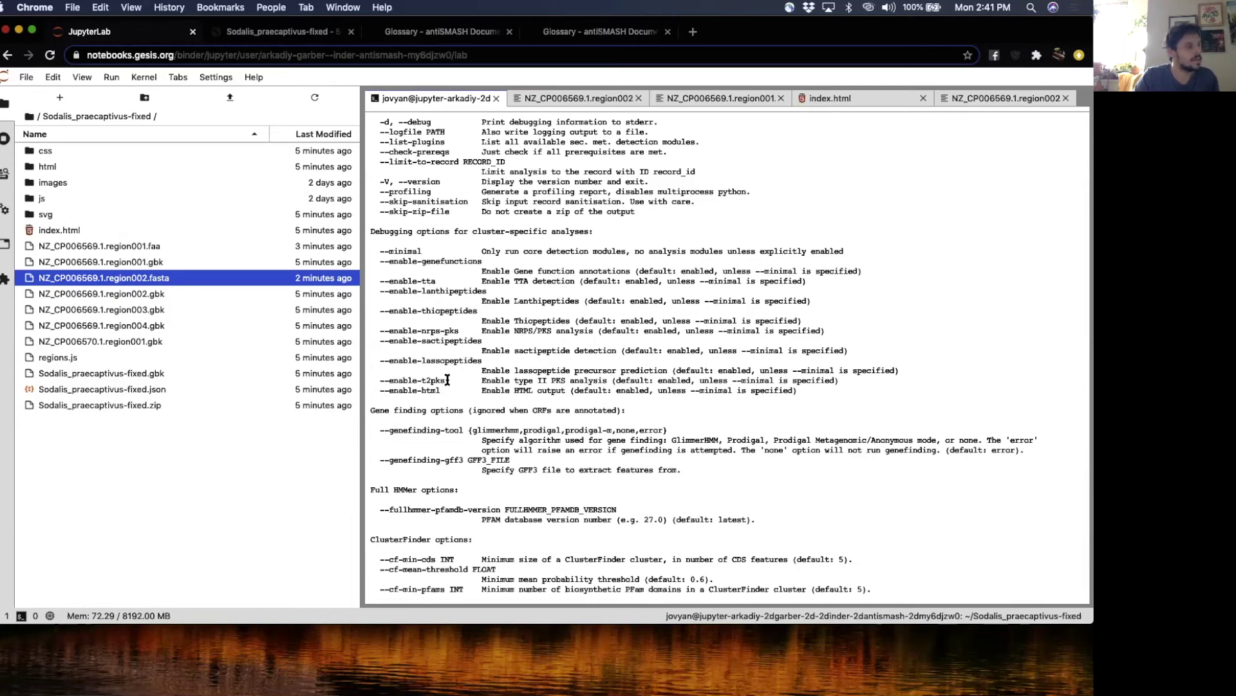
scroll(451, 381, "down", 5)
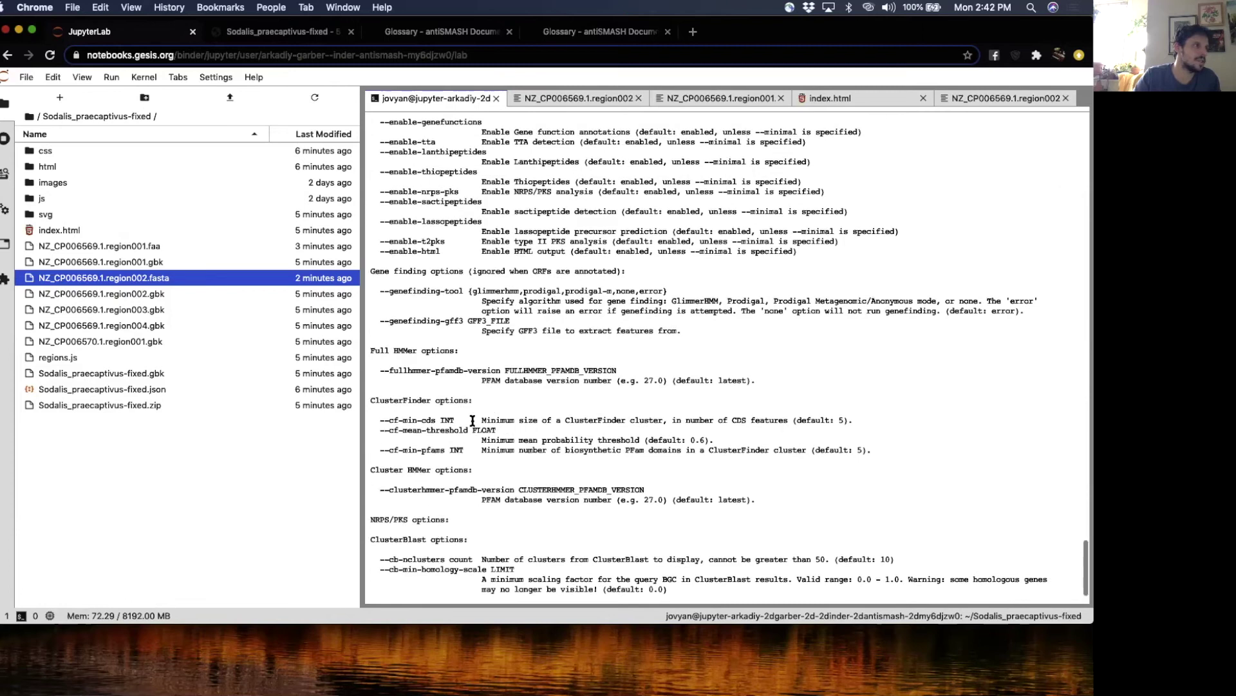
scroll(472, 421, "up", 6)
scroll(436, 321, "up", 3)
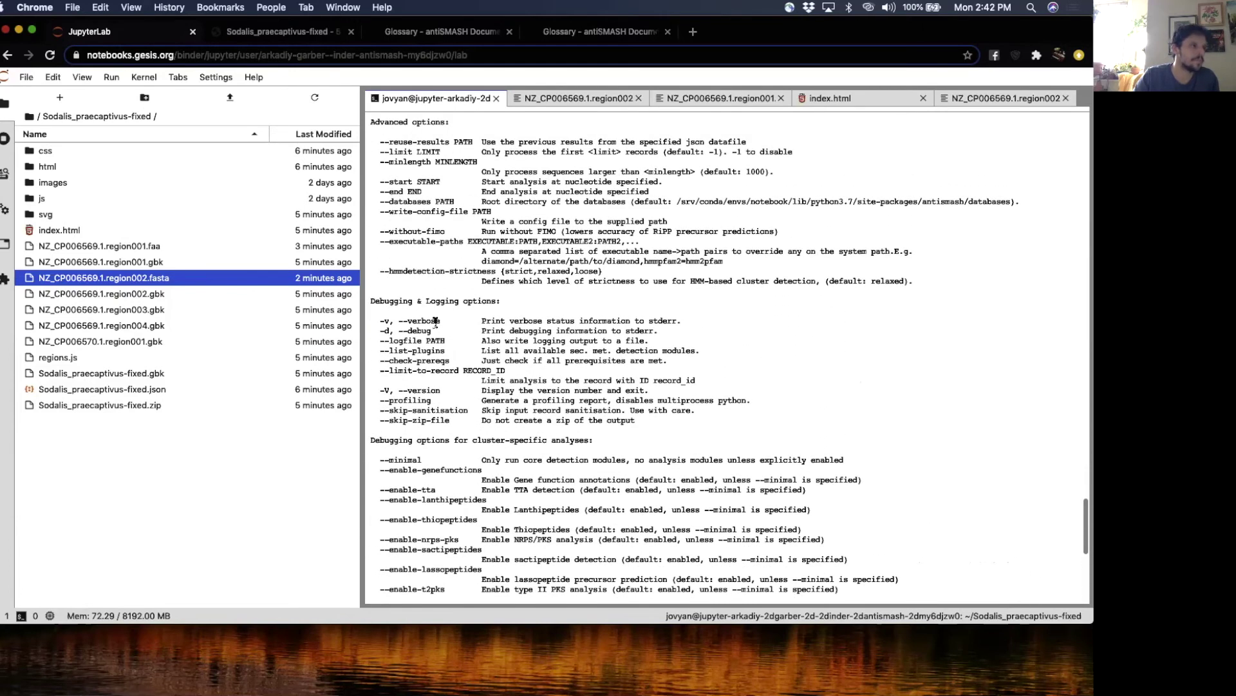
scroll(435, 321, "up", 6)
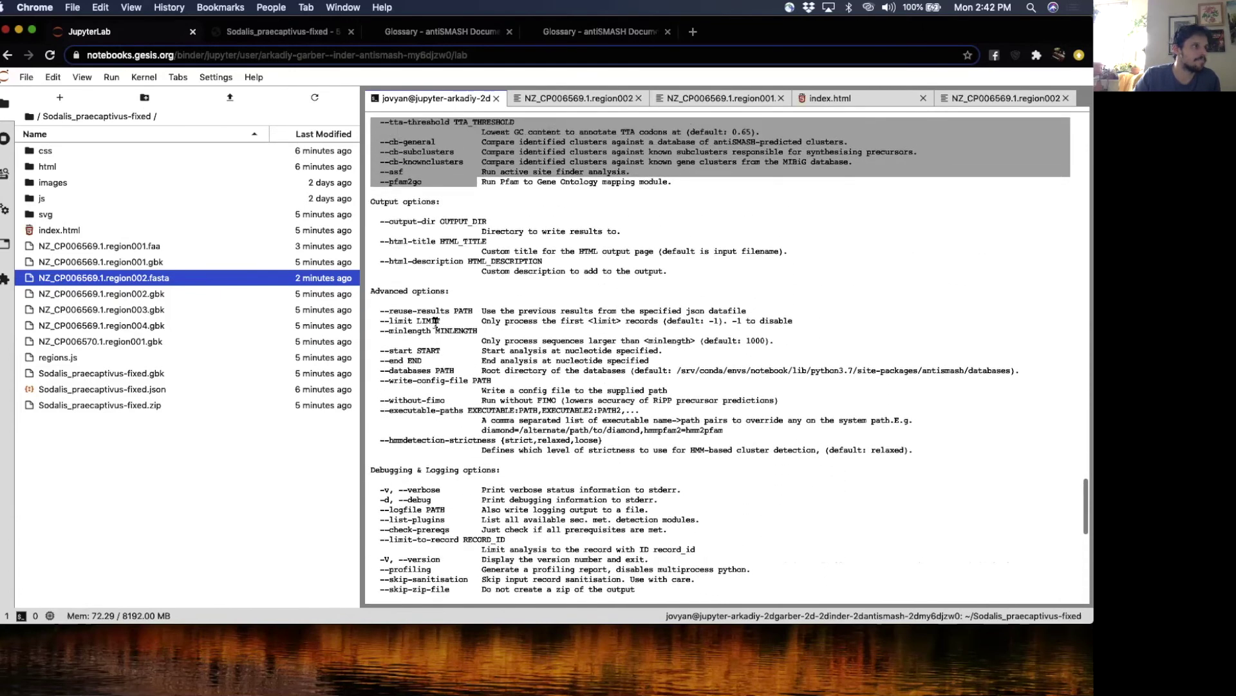
scroll(435, 321, "up", 3)
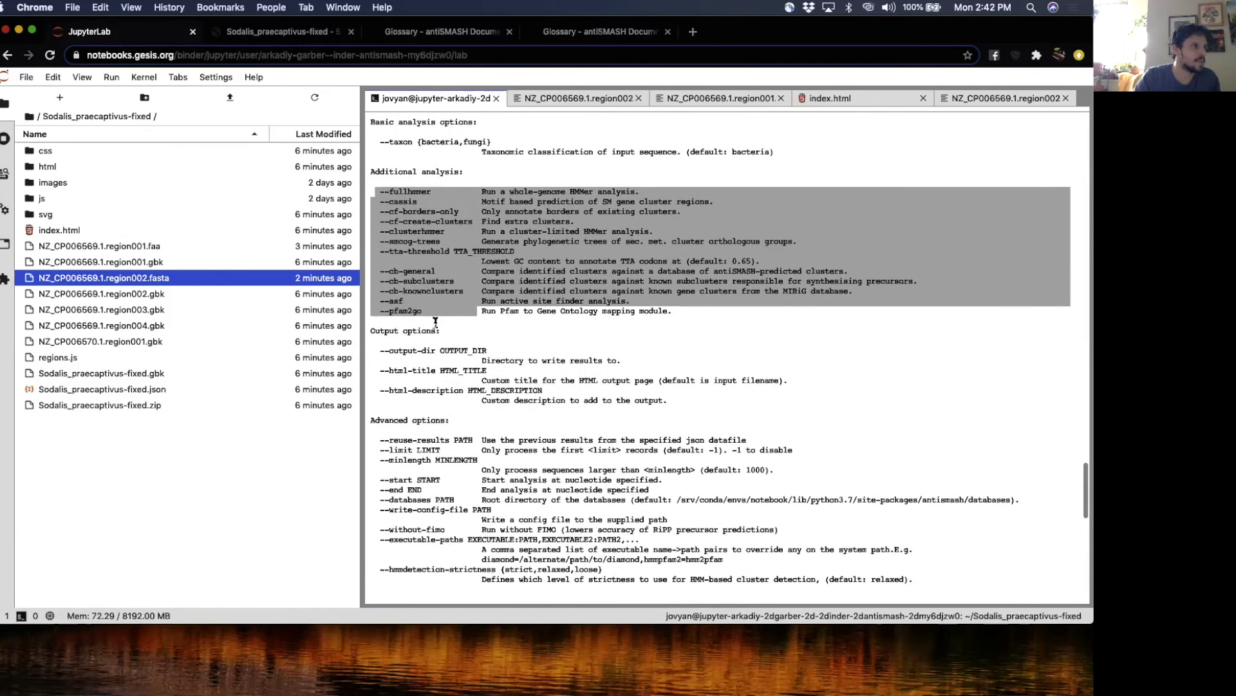
scroll(436, 320, "down", 10)
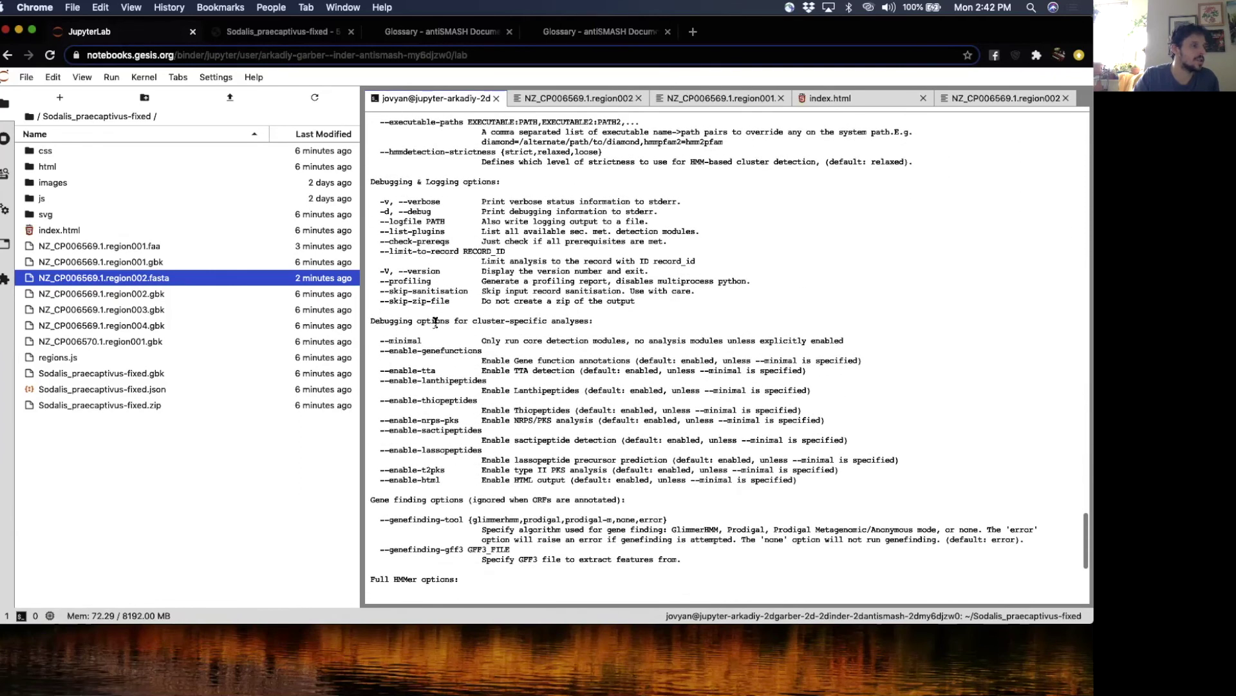
scroll(436, 321, "up", 4)
scroll(436, 321, "down", 6)
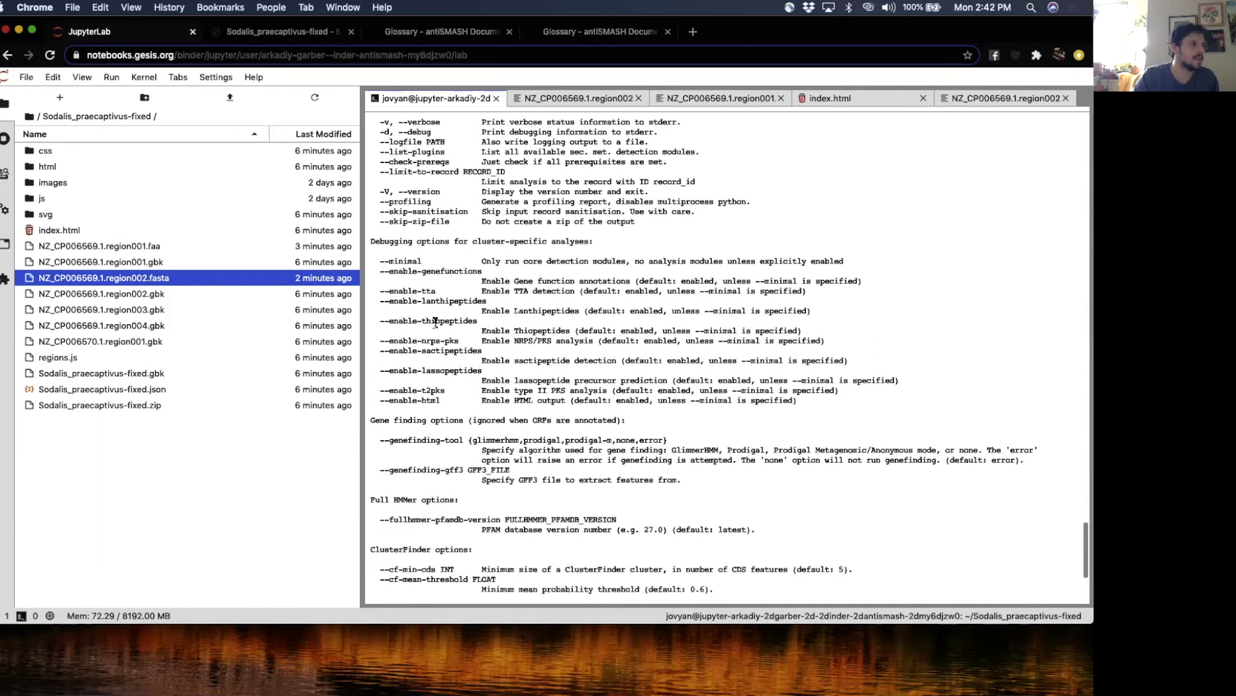
scroll(435, 320, "down", 4)
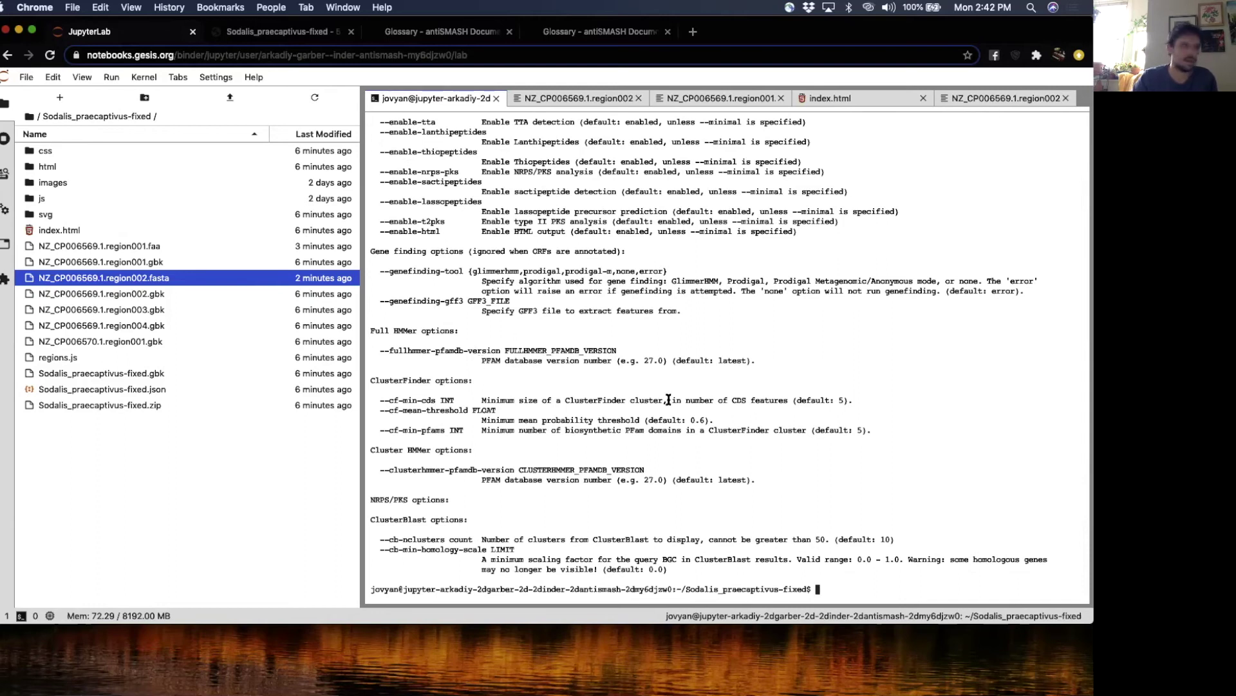
scroll(379, 271, "up", 2)
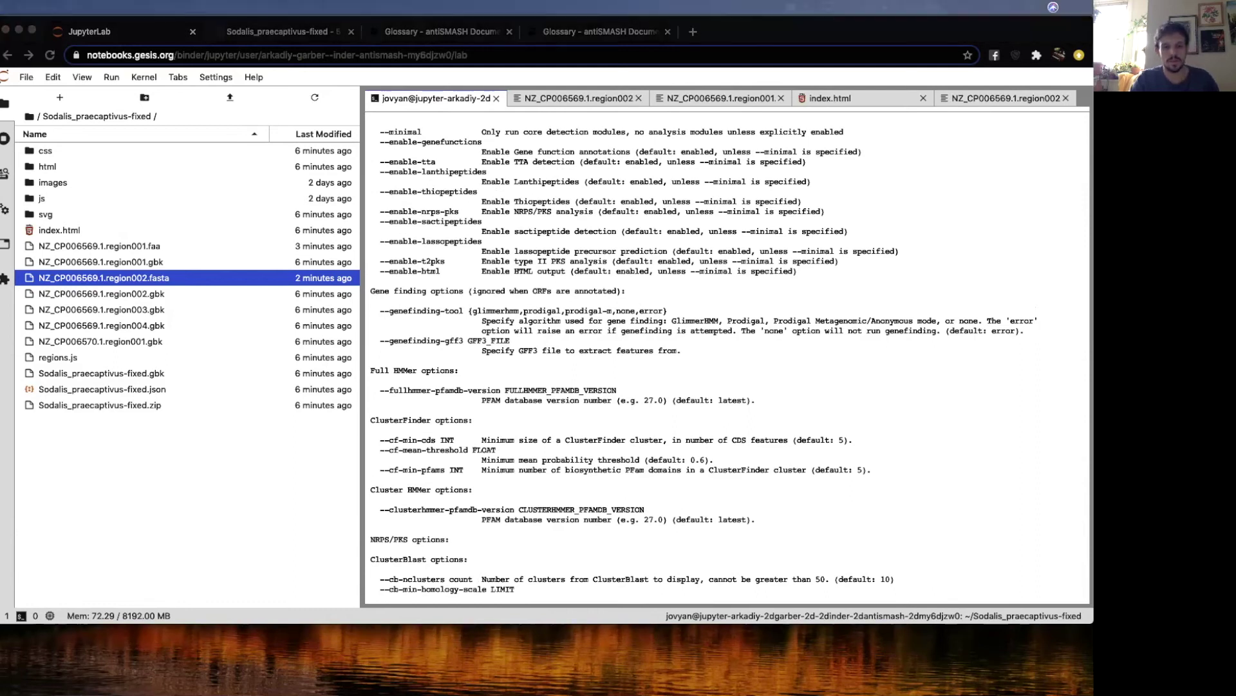
Step: Abandon the first move attempt and go up to the home directory with cd ../
left_click(525, 527)
scroll(525, 526, "down", 2)
type("mv")
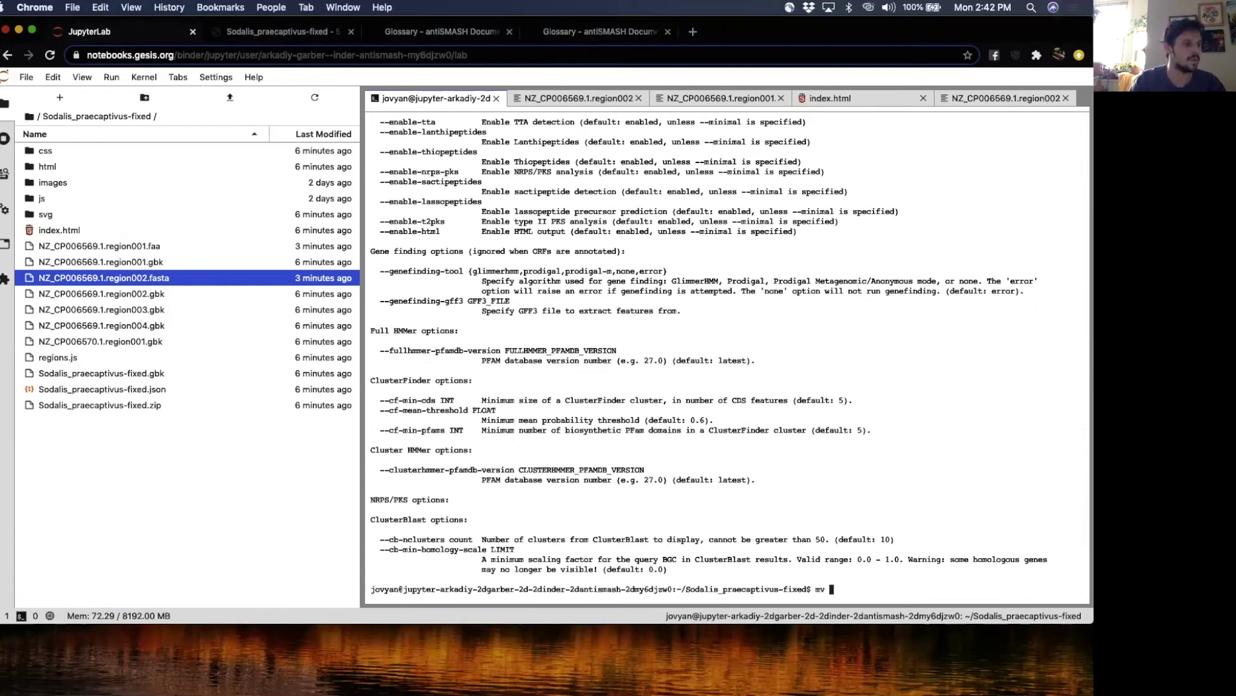
key("Up")
key("Down")
type("S")
key("Tab")
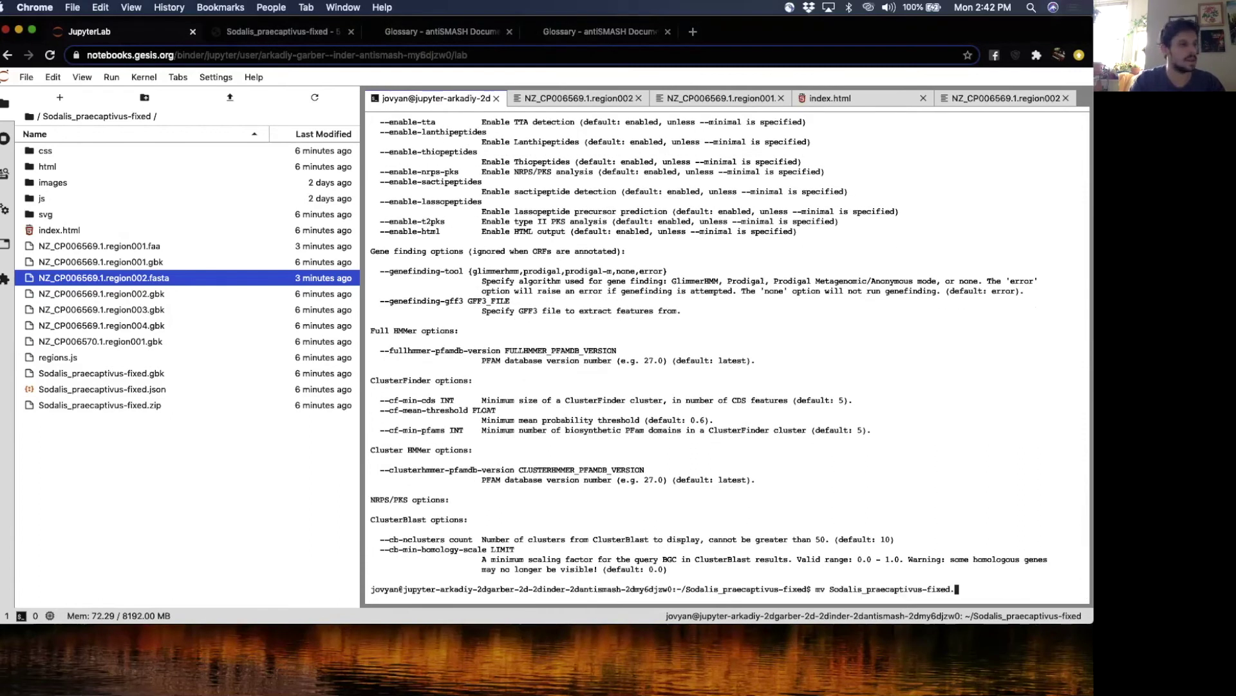
key("BackSpace")
key("Tab")
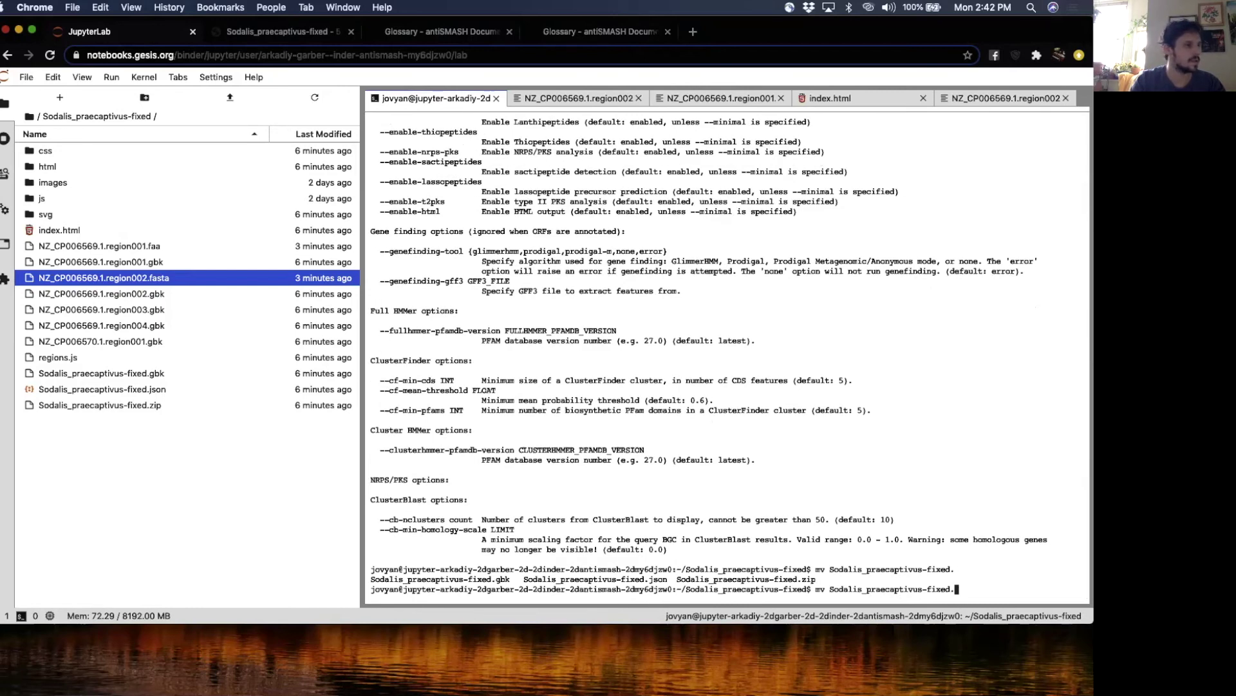
key("ctrl+c")
type("cd ../")
key("Return")
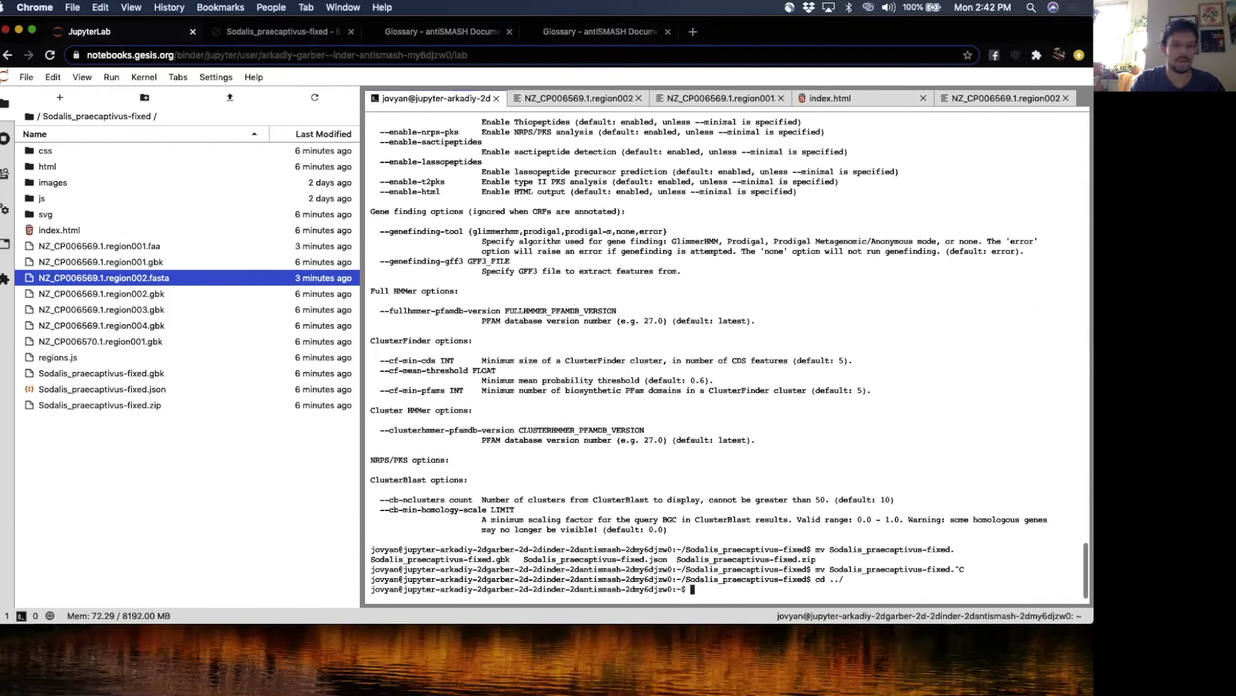
Step: Start a mv command moving Sodalis_praecaptivus-fixed/ and begin building the destination name
type("Sodalis_praecaptivus")
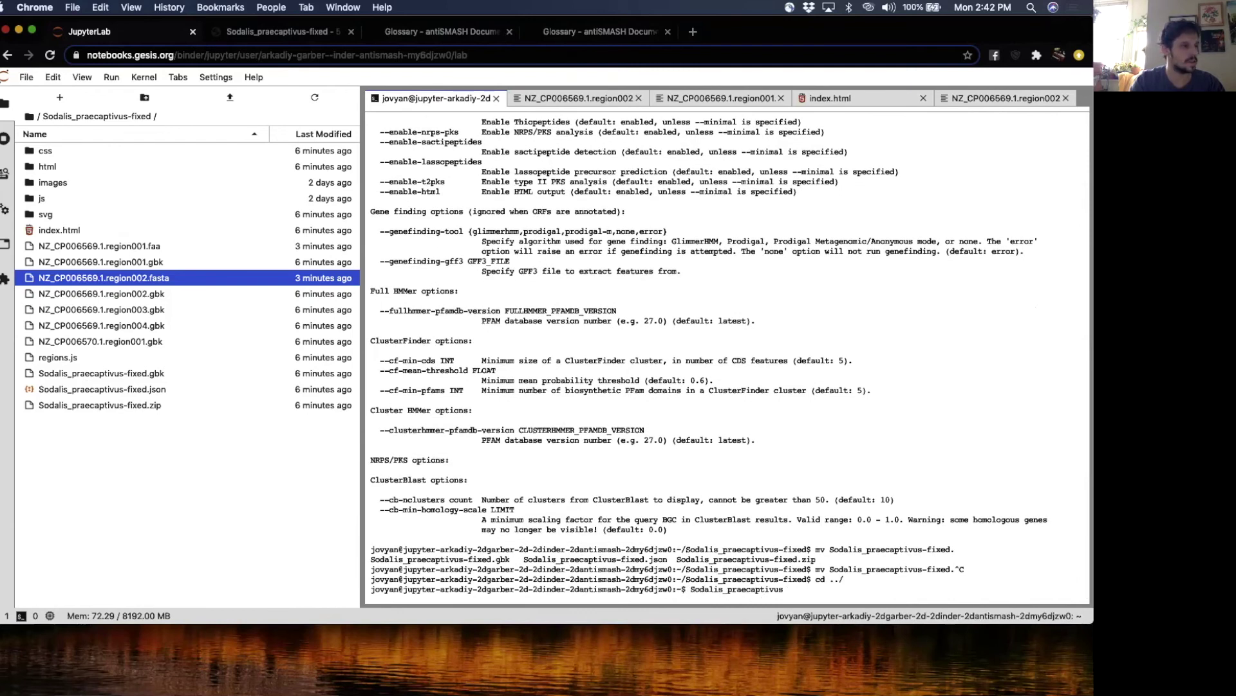
key("Tab")
key("Tab")
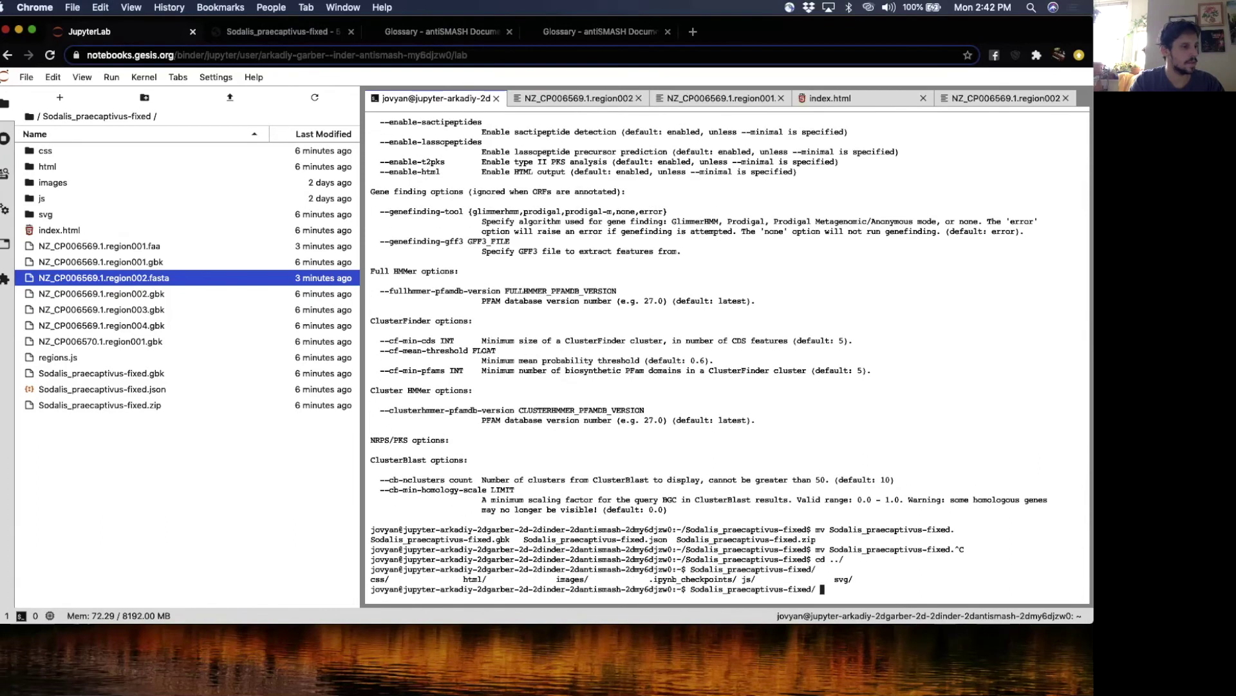
key("Left")
key("Left")
key("Left")
key("Left")
key("Left")
key("Left")
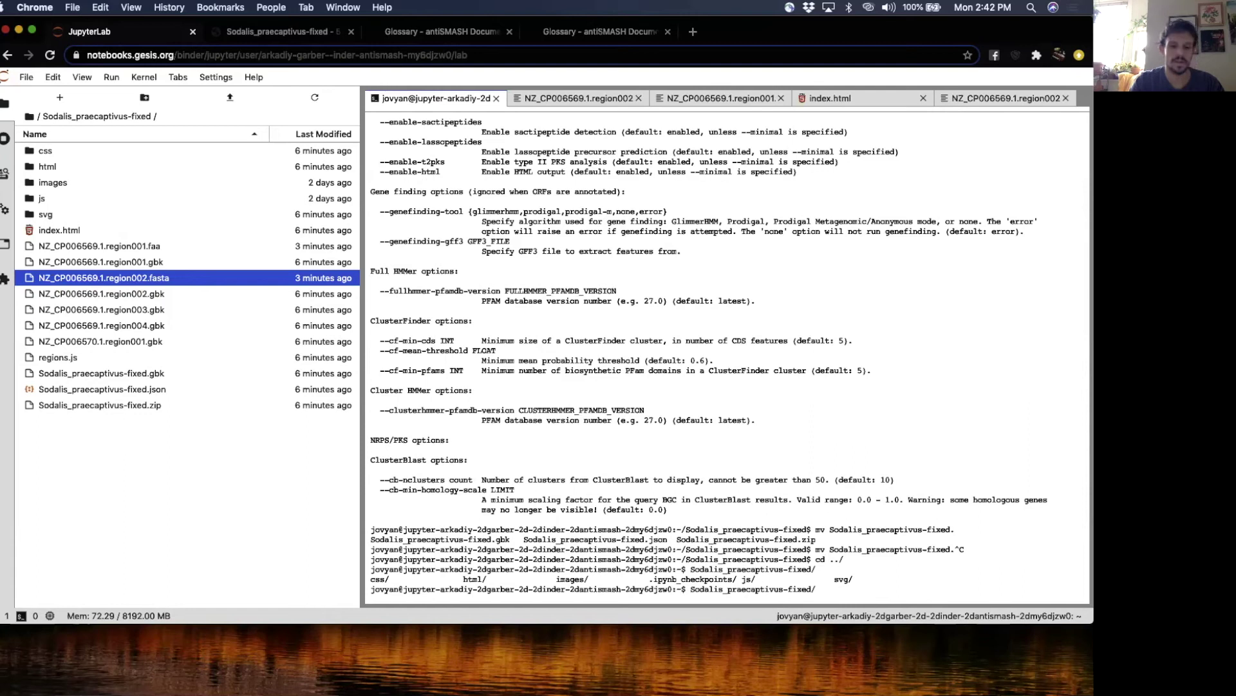
type("mv")
key("ctrl+e")
type("mv ")
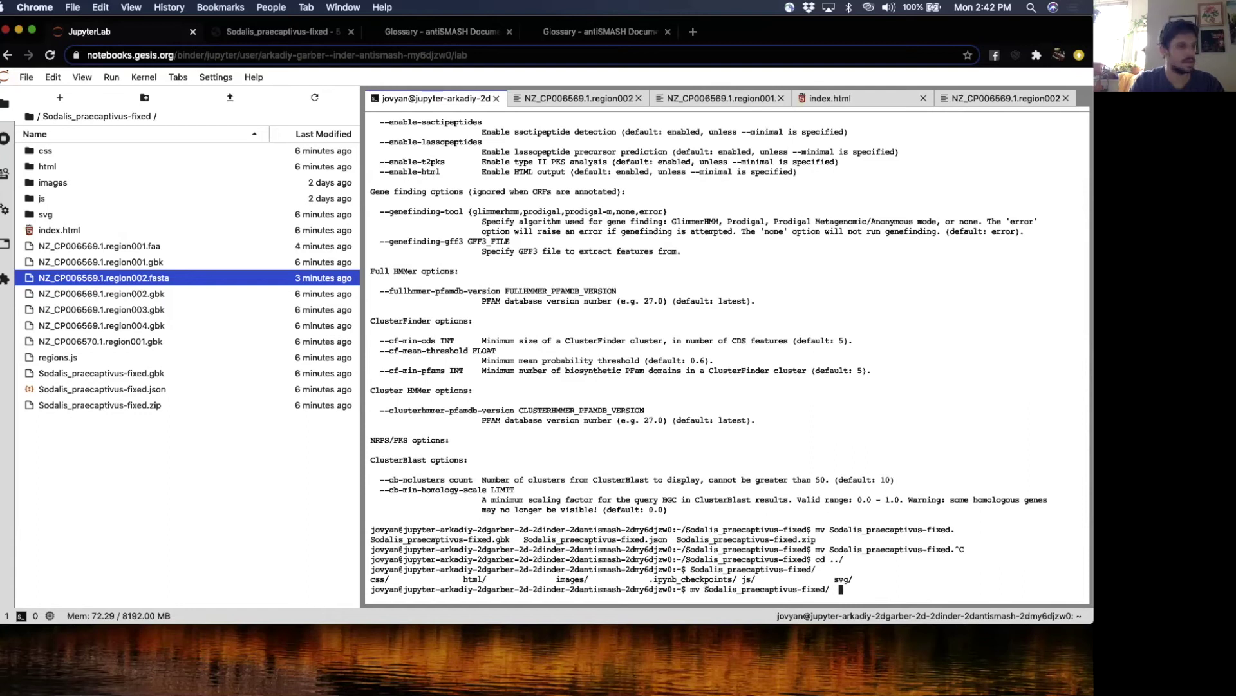
type("So")
key("Tab")
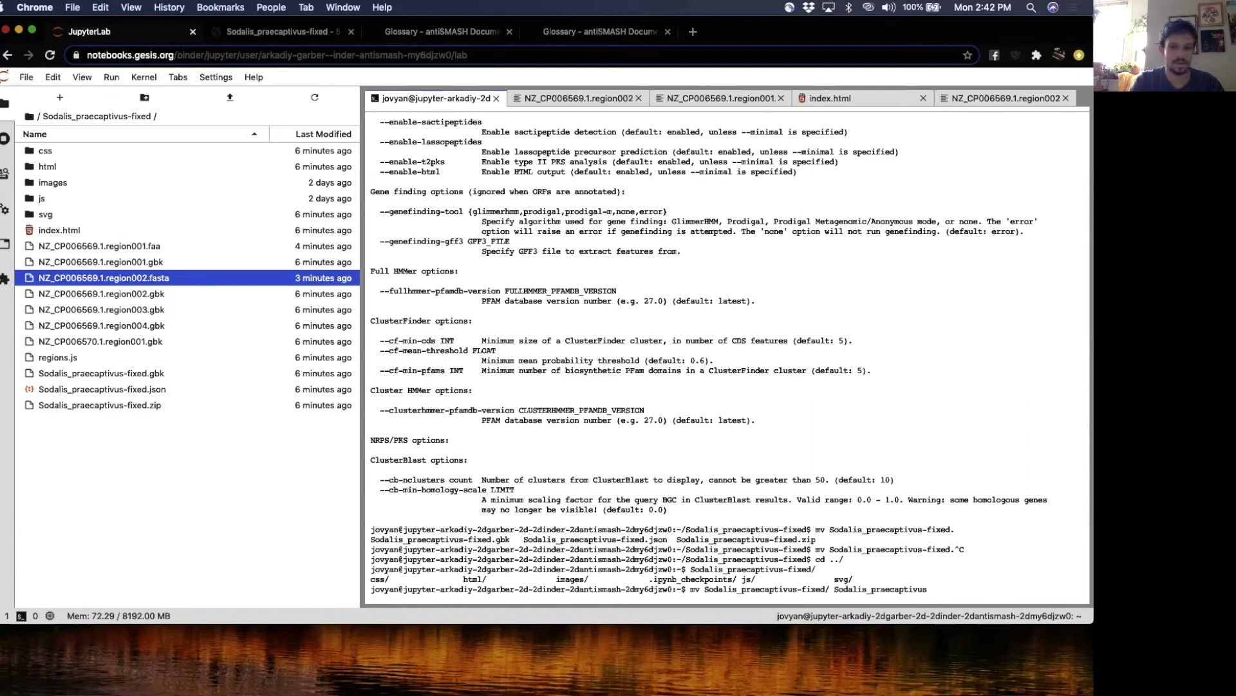
type("-fixed")
key("BackSpace")
key("Tab")
key("Tab")
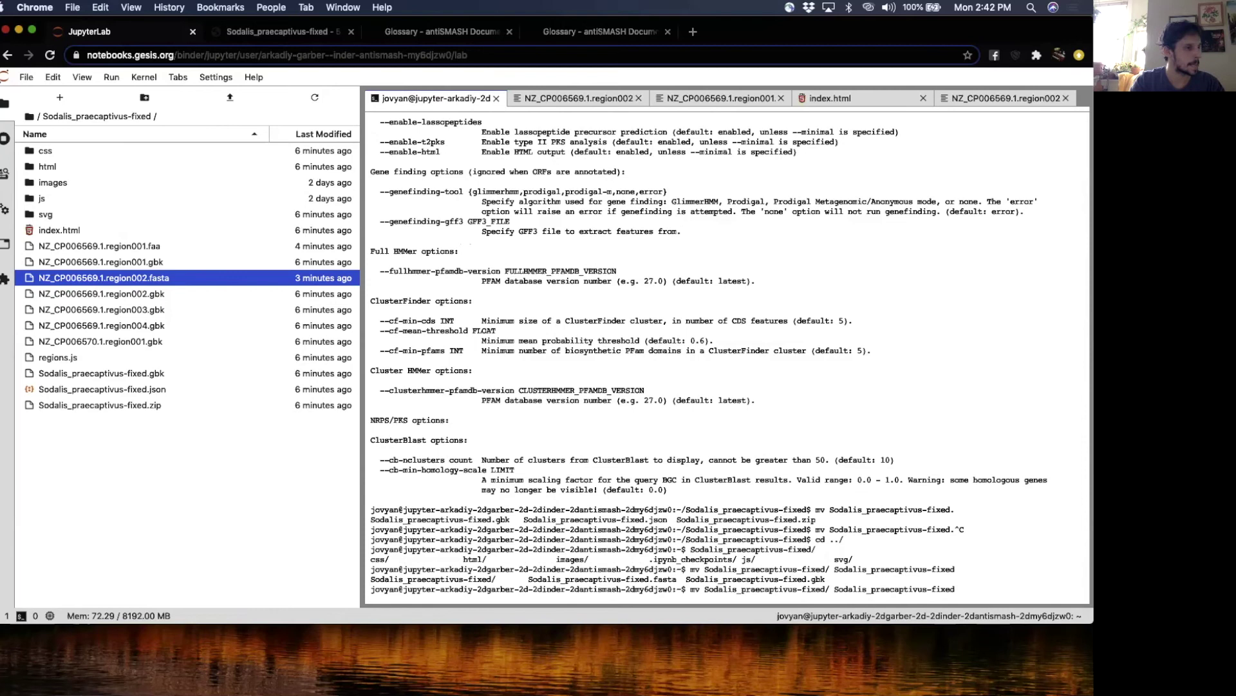
key("BackSpace")
key("BackSpace")
key("BackSpace")
key("BackSpace")
key("Tab")
key("Tab")
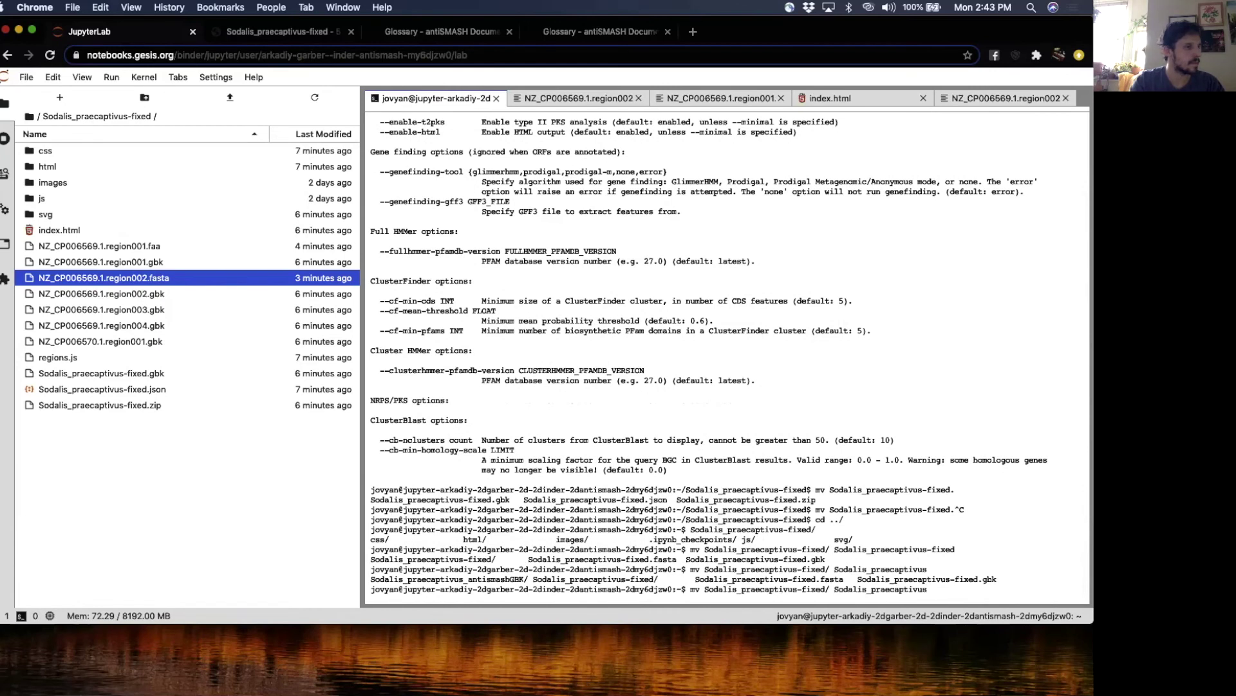
Step: Rename the folder to Sodalis_praecaptivus_antismashFasta and launch antismash with --fullhmmer, --pfam2go and --asf
type("_")
key("Tab")
key("BackSpace")
key("BackSpace")
key("BackSpace")
key("BackSpace")
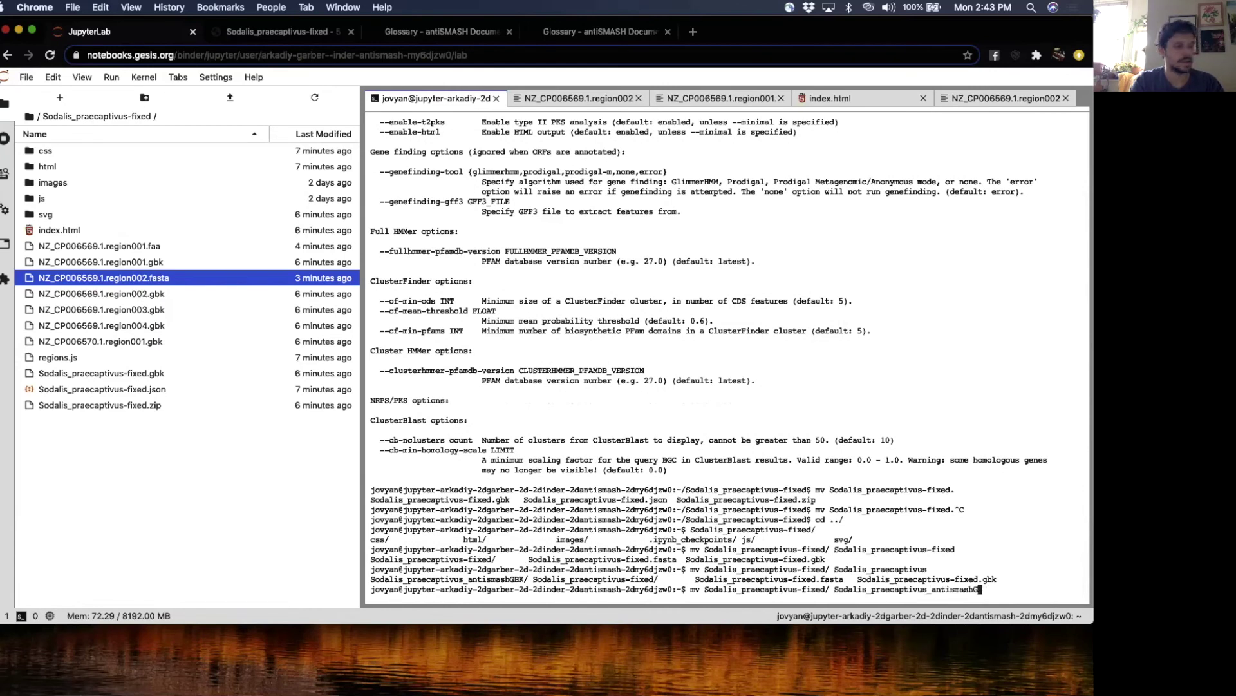
type("Fastra")
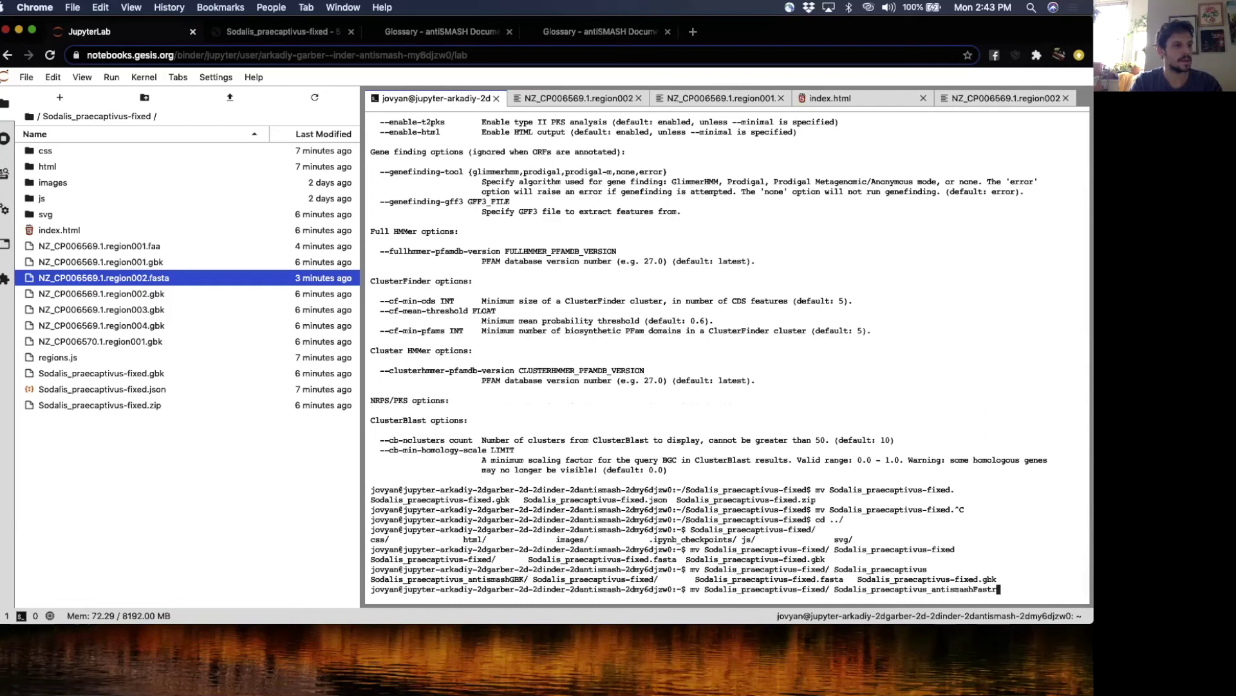
key("BackSpace")
key("BackSpace")
type("a")
key("Return")
key("super+v")
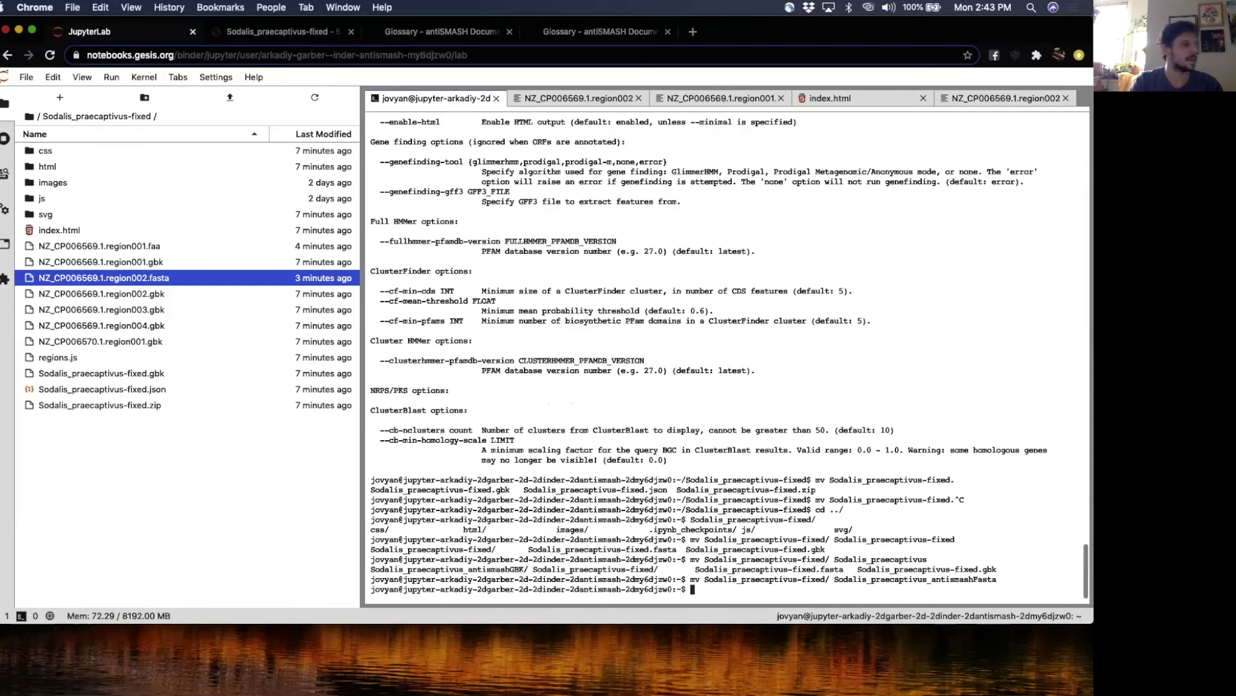
key("Return")
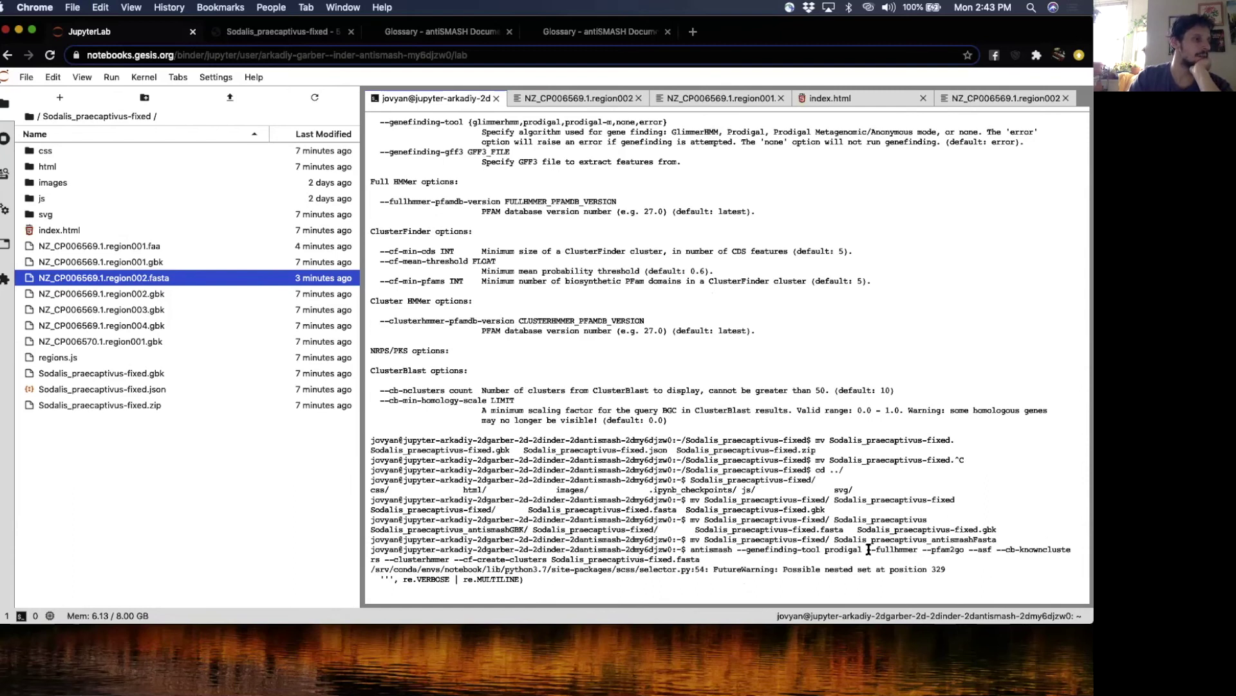
scroll(507, 245, "up", 5)
scroll(507, 245, "up", 7)
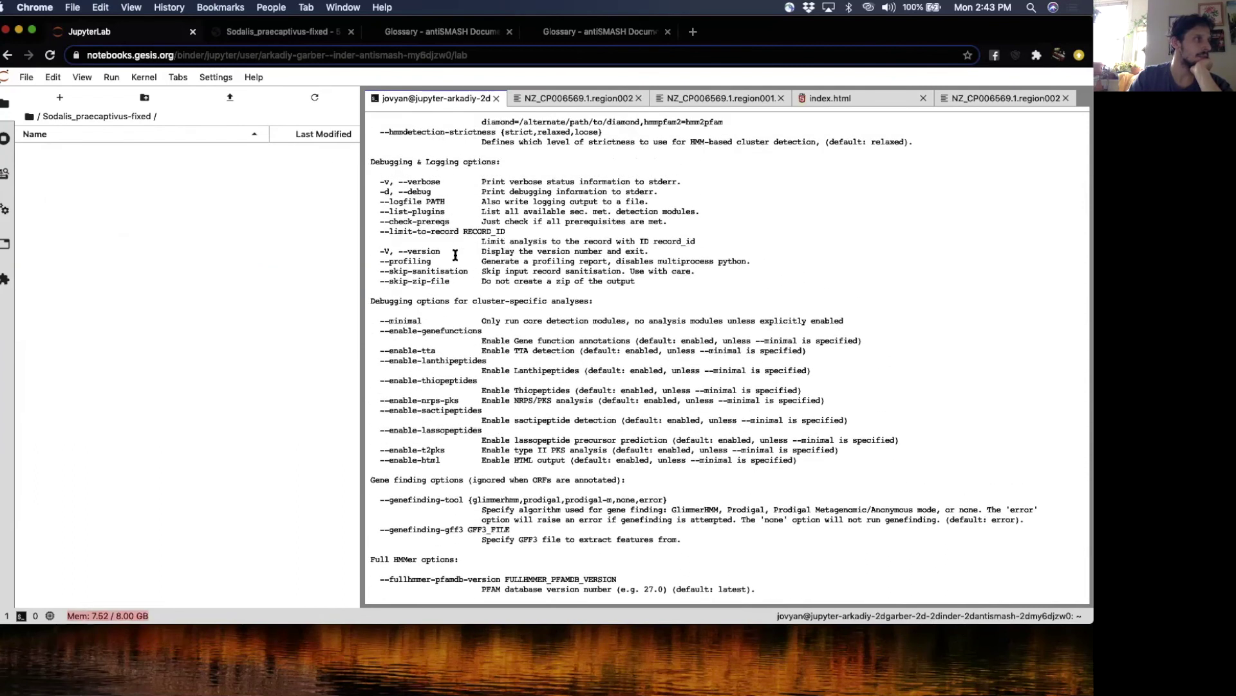
scroll(451, 245, "up", 8)
scroll(455, 255, "up", 6)
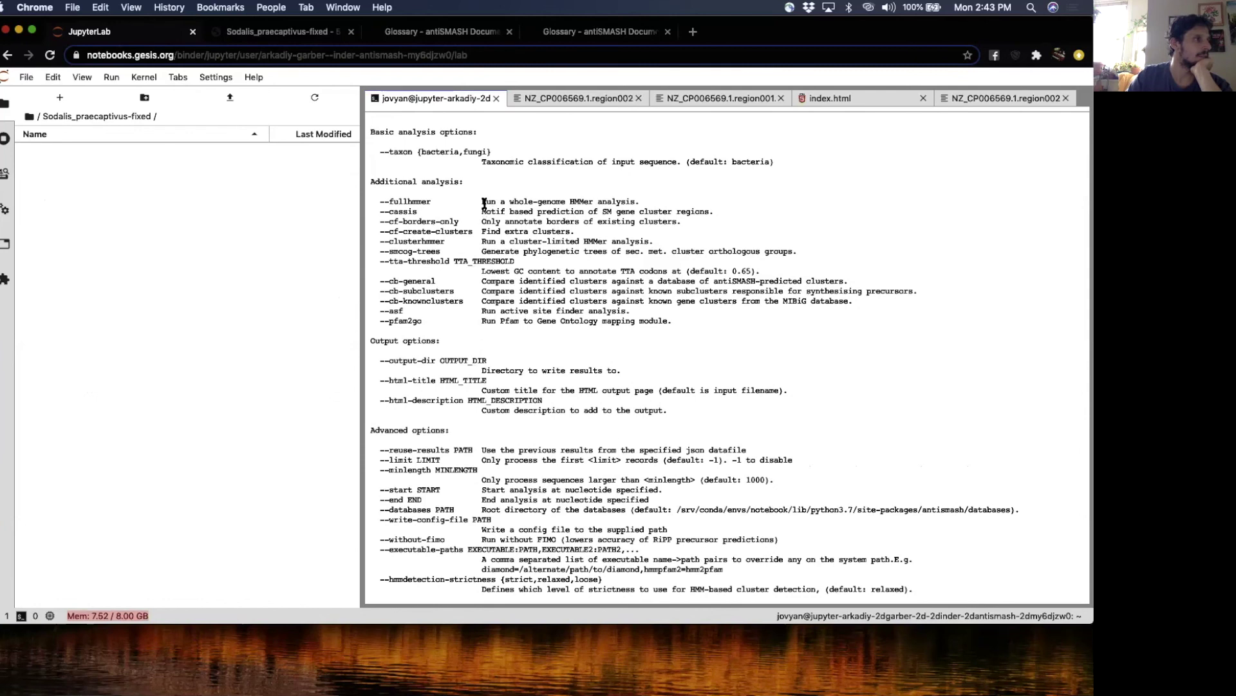
scroll(597, 316, "down", 15)
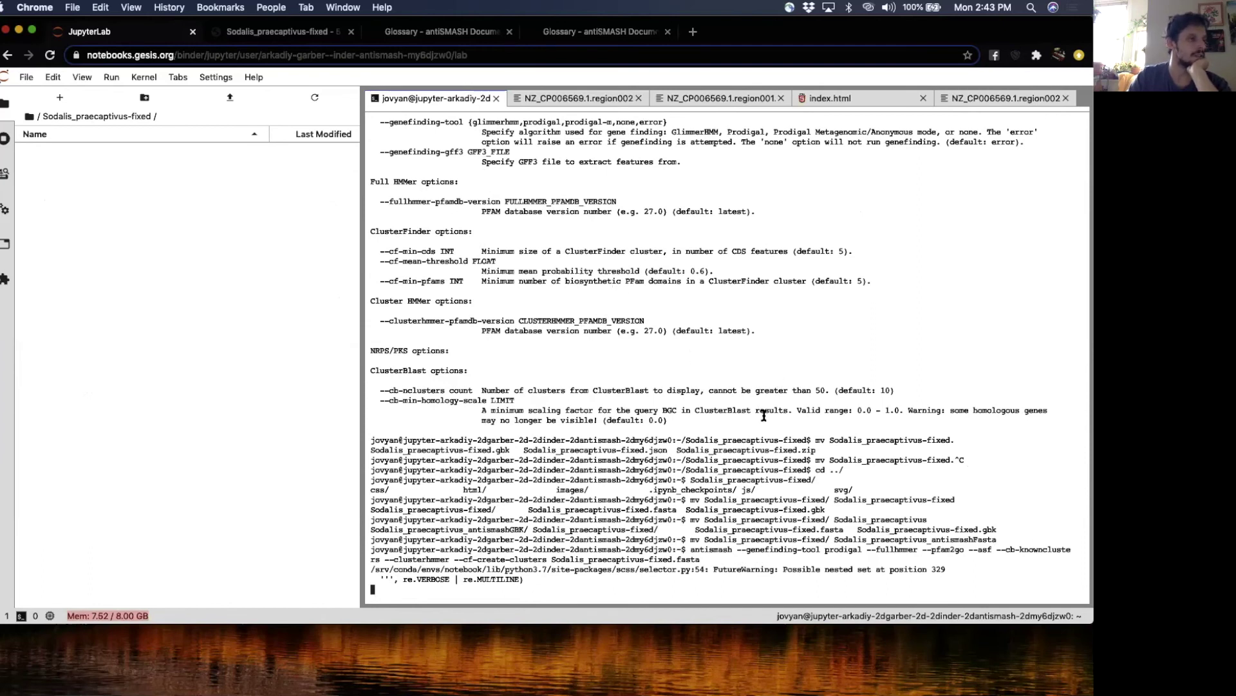
scroll(760, 416, "up", 3)
scroll(760, 416, "down", 3)
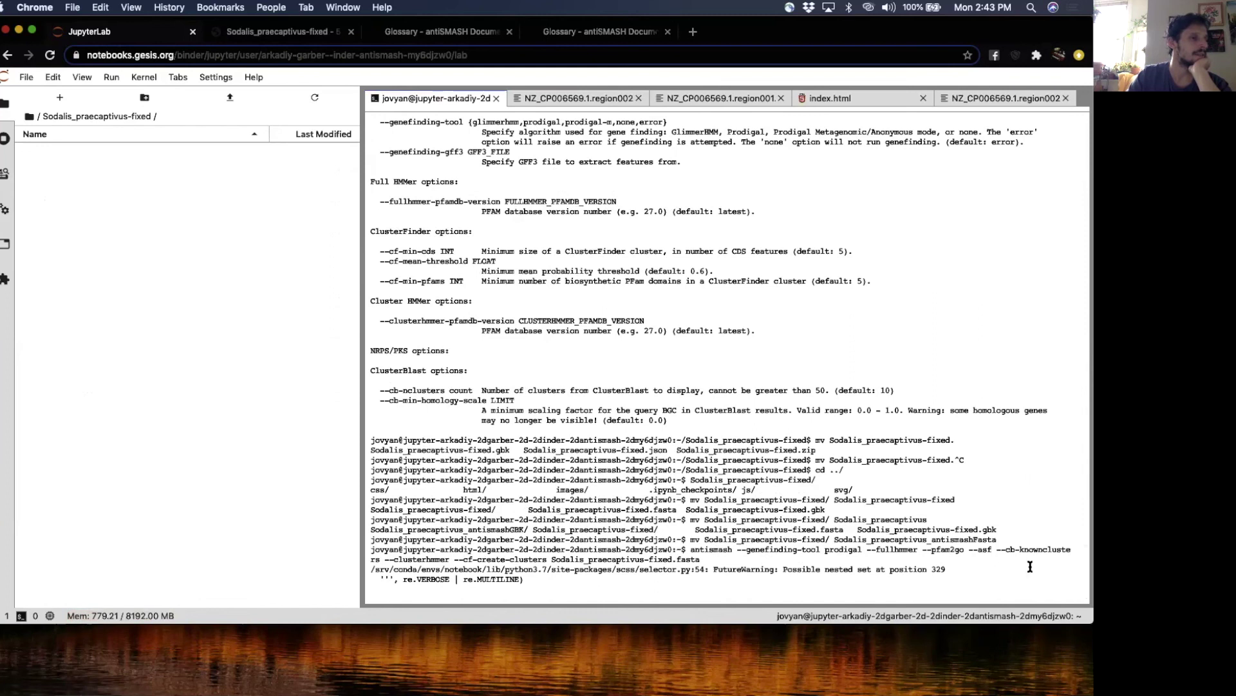
left_click_drag(996, 549, 565, 581)
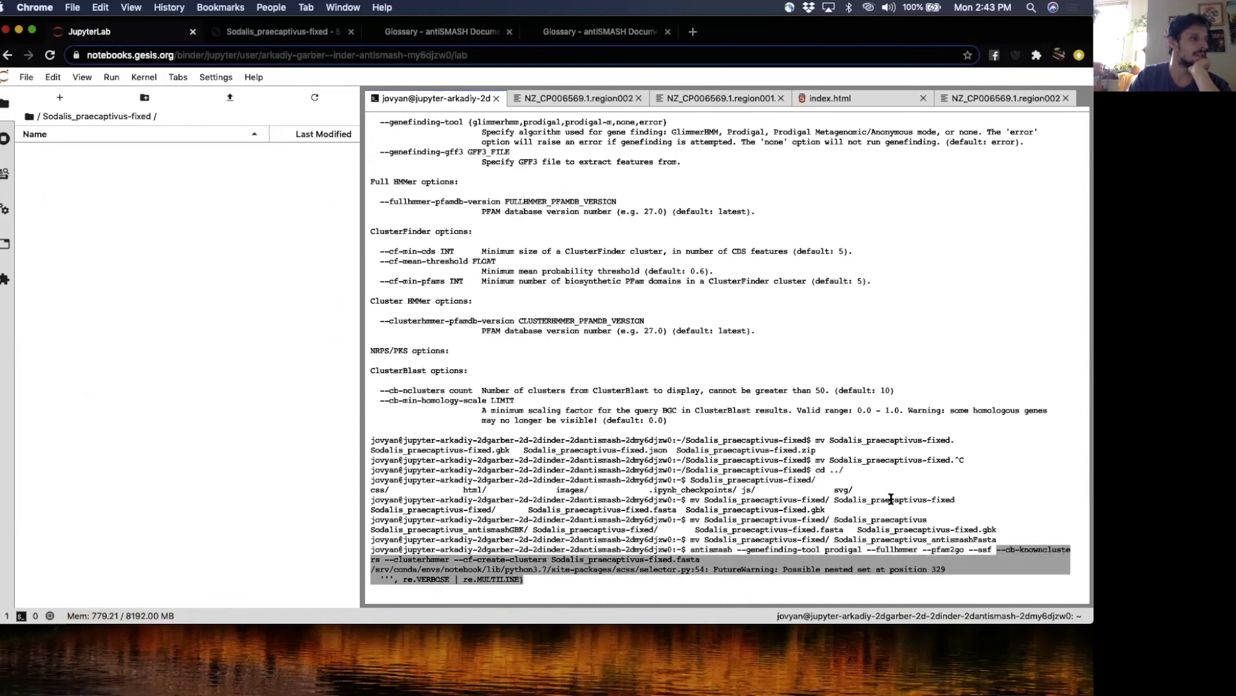
left_click(1029, 543)
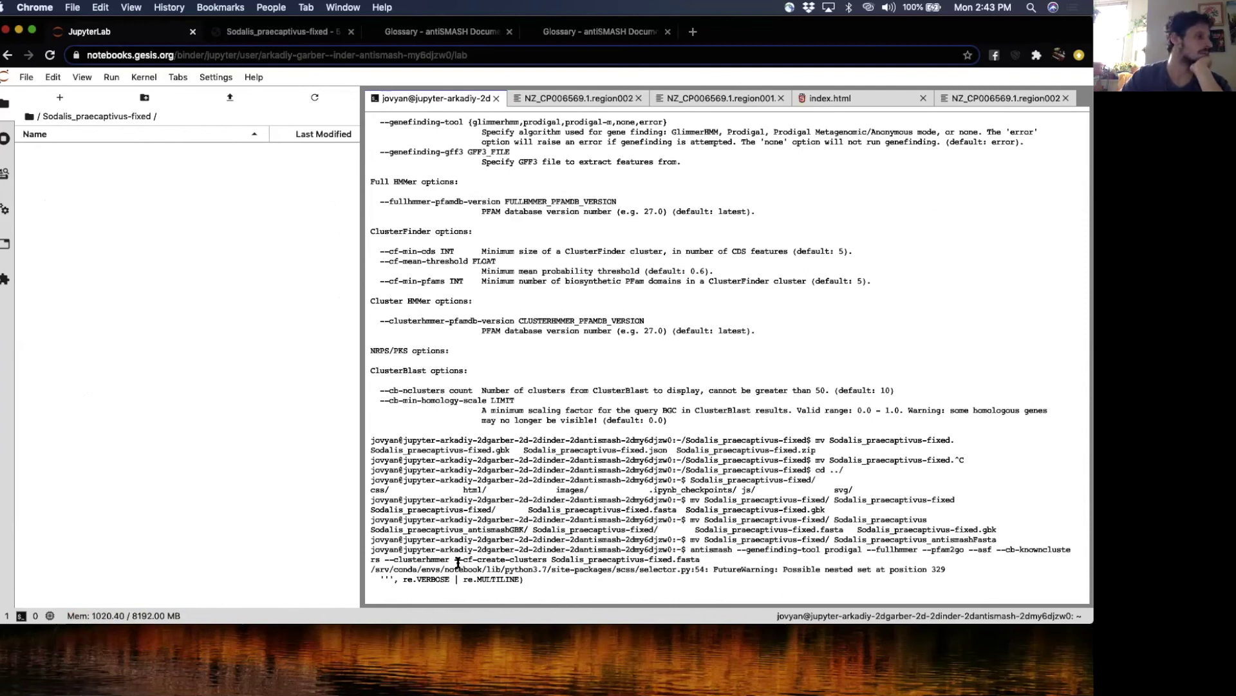
scroll(534, 323, "up", 15)
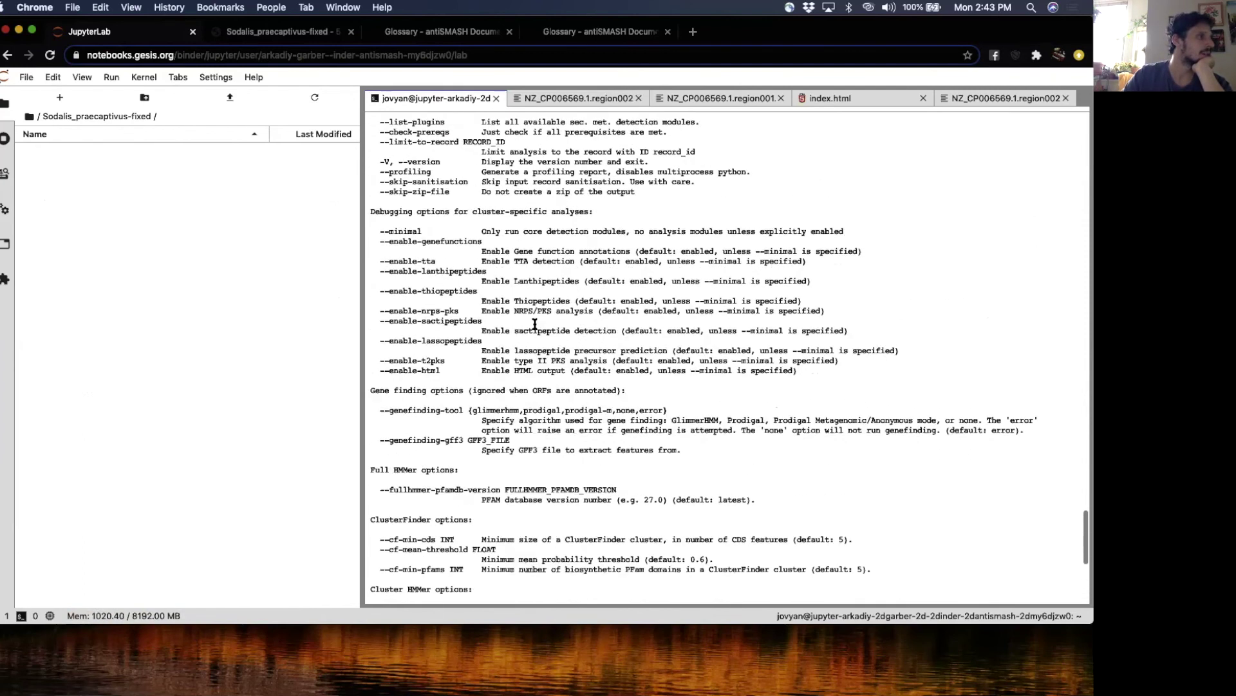
scroll(535, 324, "up", 5)
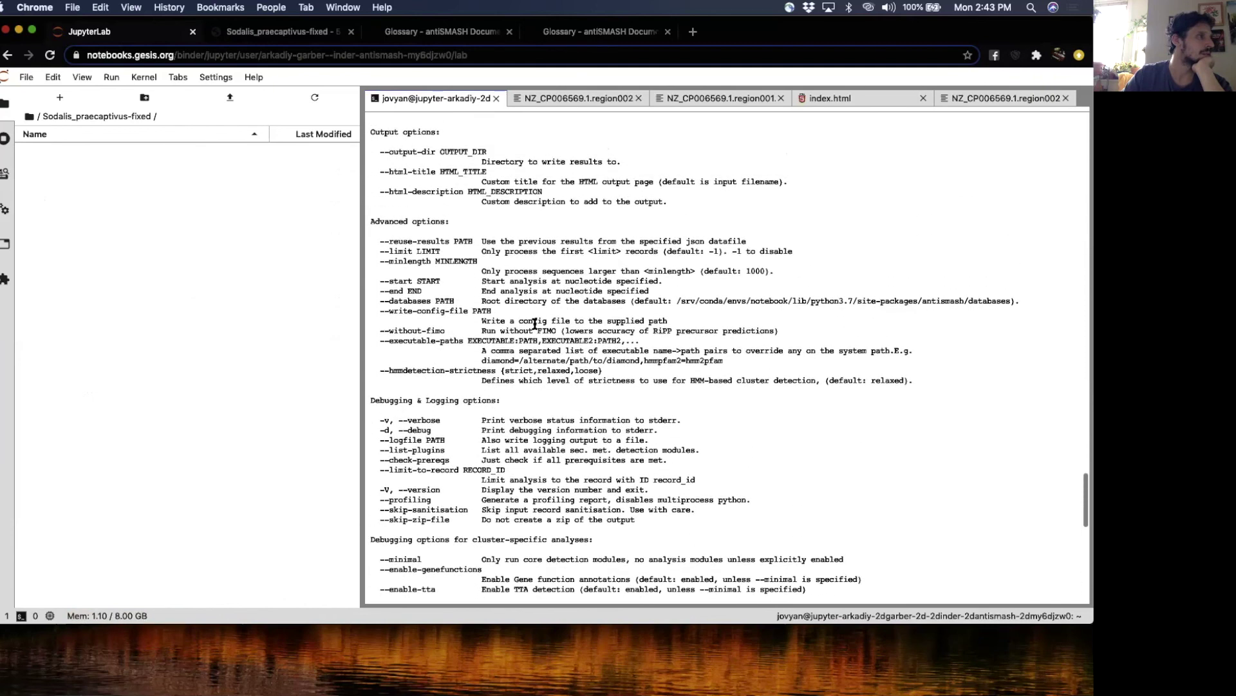
scroll(534, 323, "down", 8)
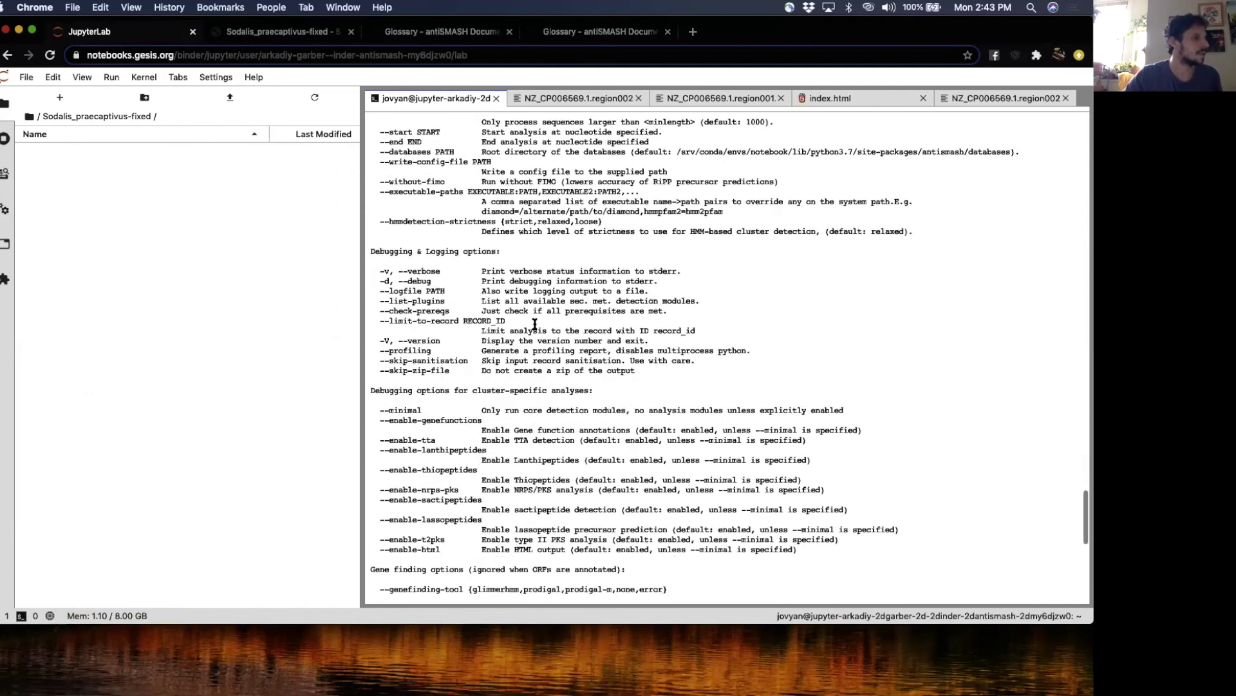
scroll(534, 324, "up", 6)
scroll(535, 324, "up", 6)
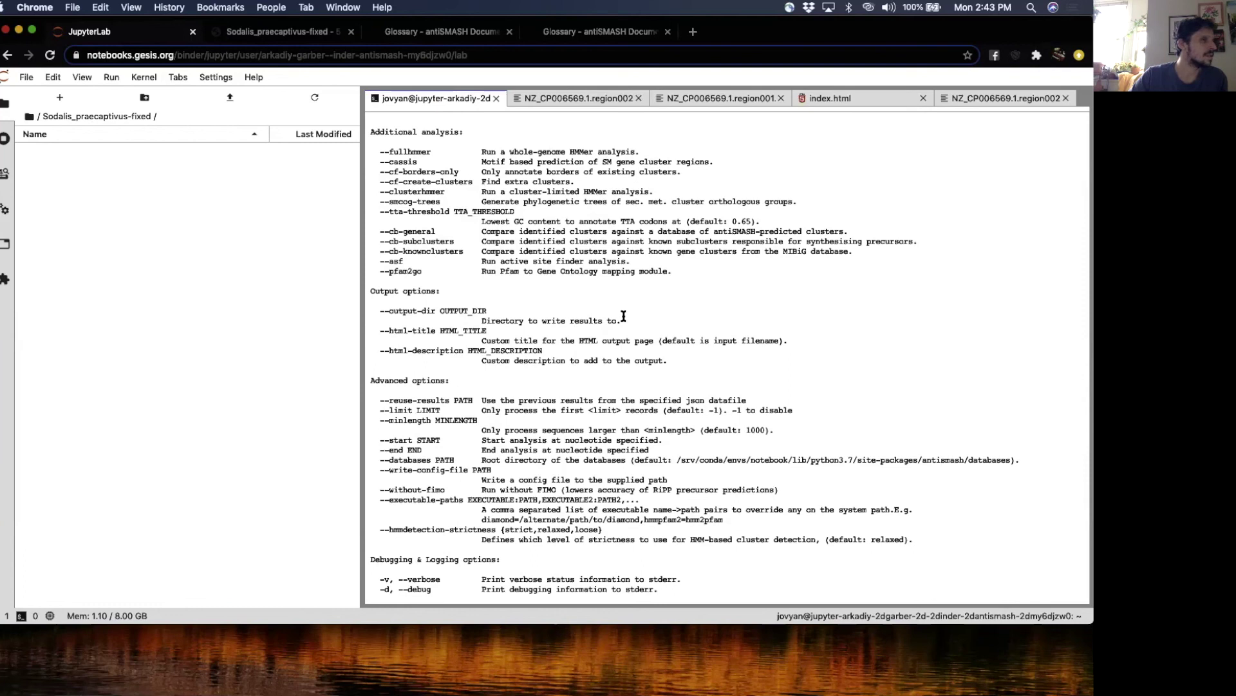
scroll(600, 279, "down", 12)
scroll(600, 278, "down", 10)
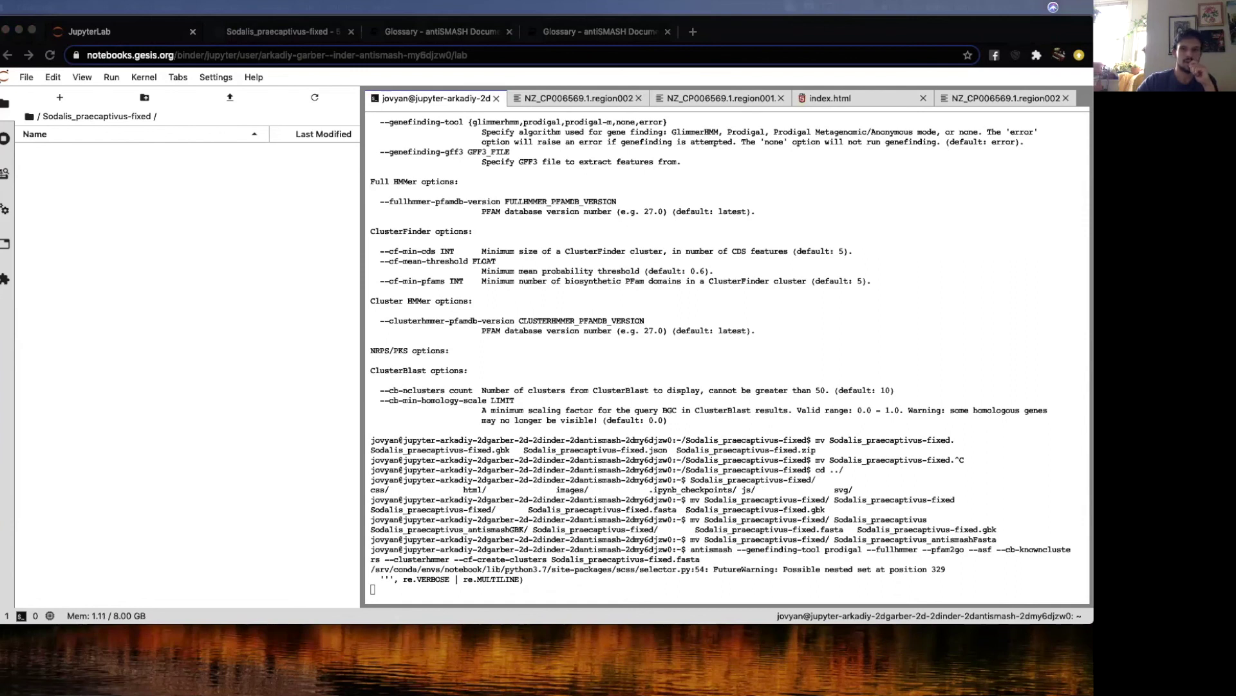
key("ctrl+Up")
key("ctrl+Up")
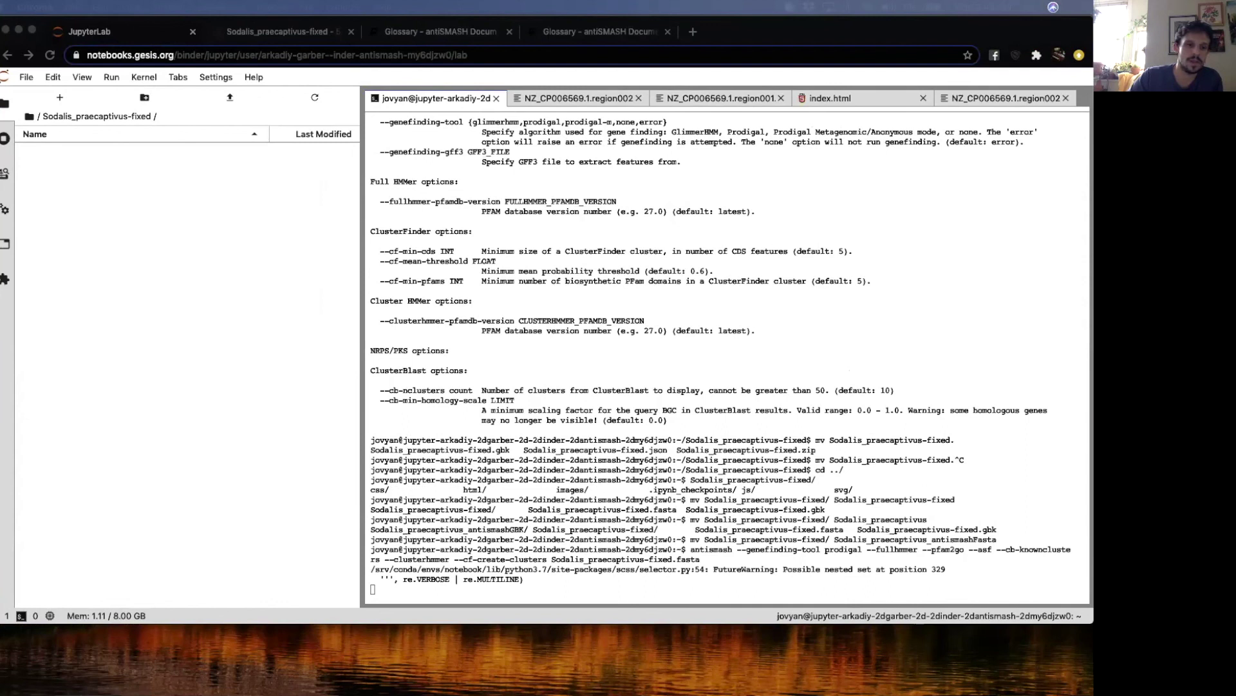
scroll(468, 298, "up", 3)
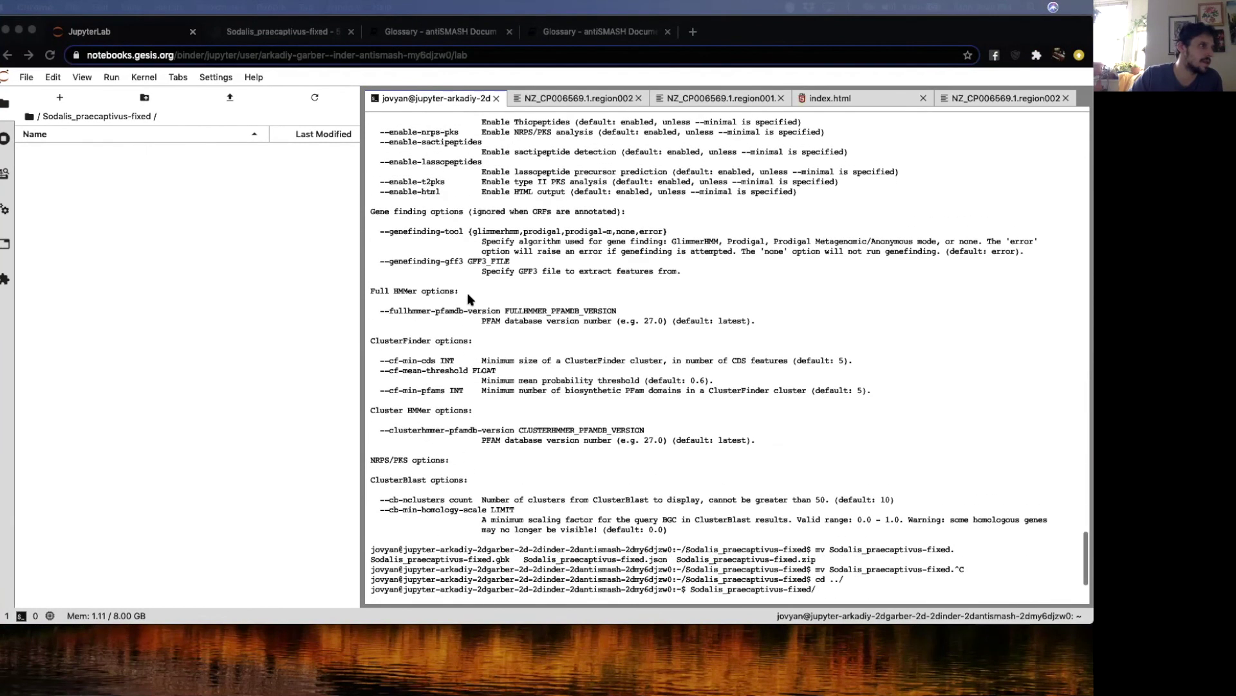
scroll(469, 296, "up", 5)
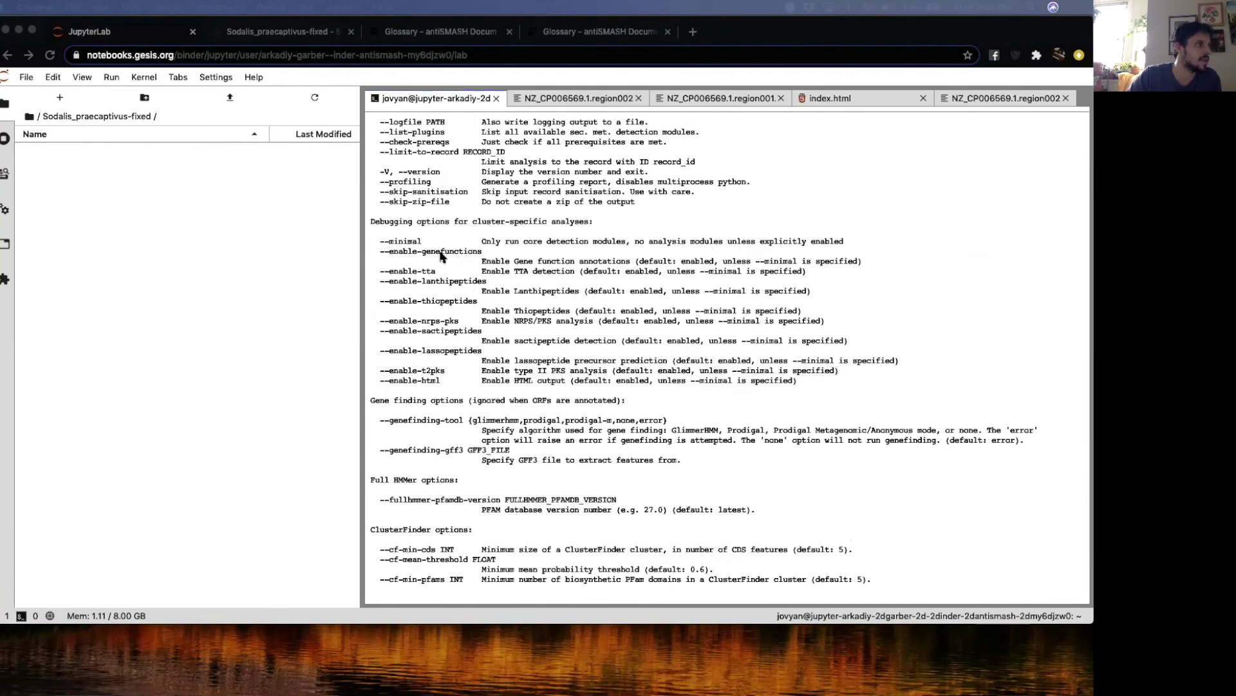
scroll(432, 283, "up", 9)
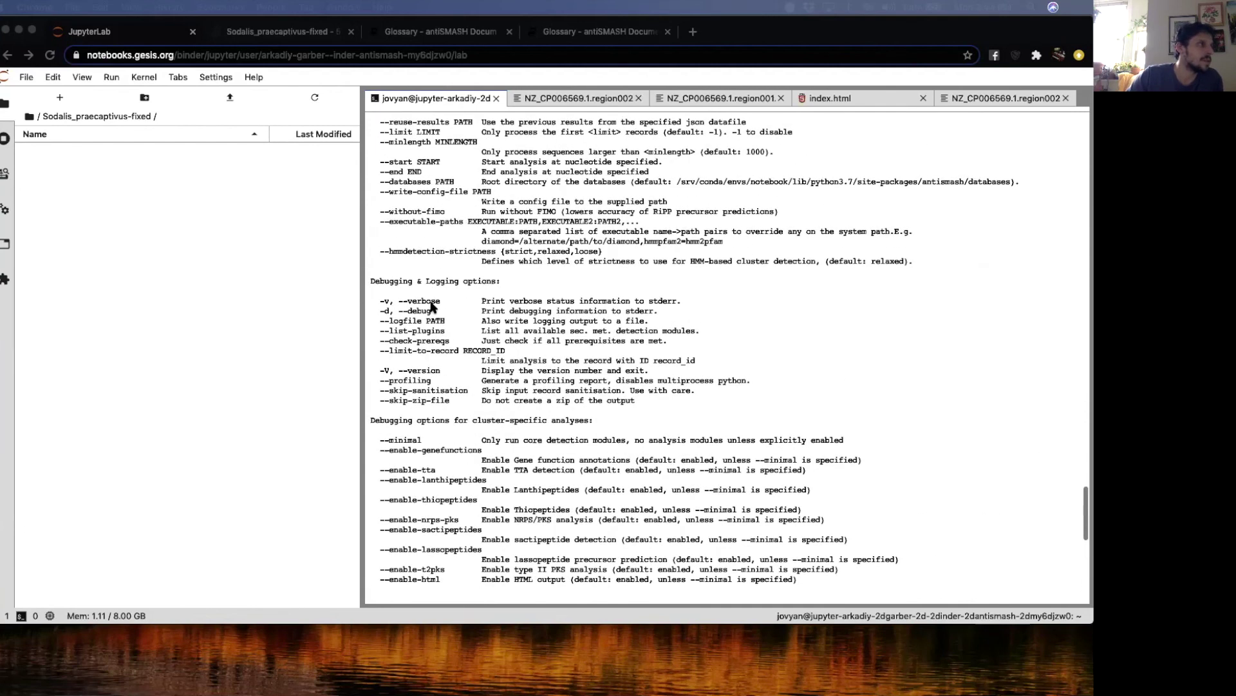
scroll(432, 307, "up", 3)
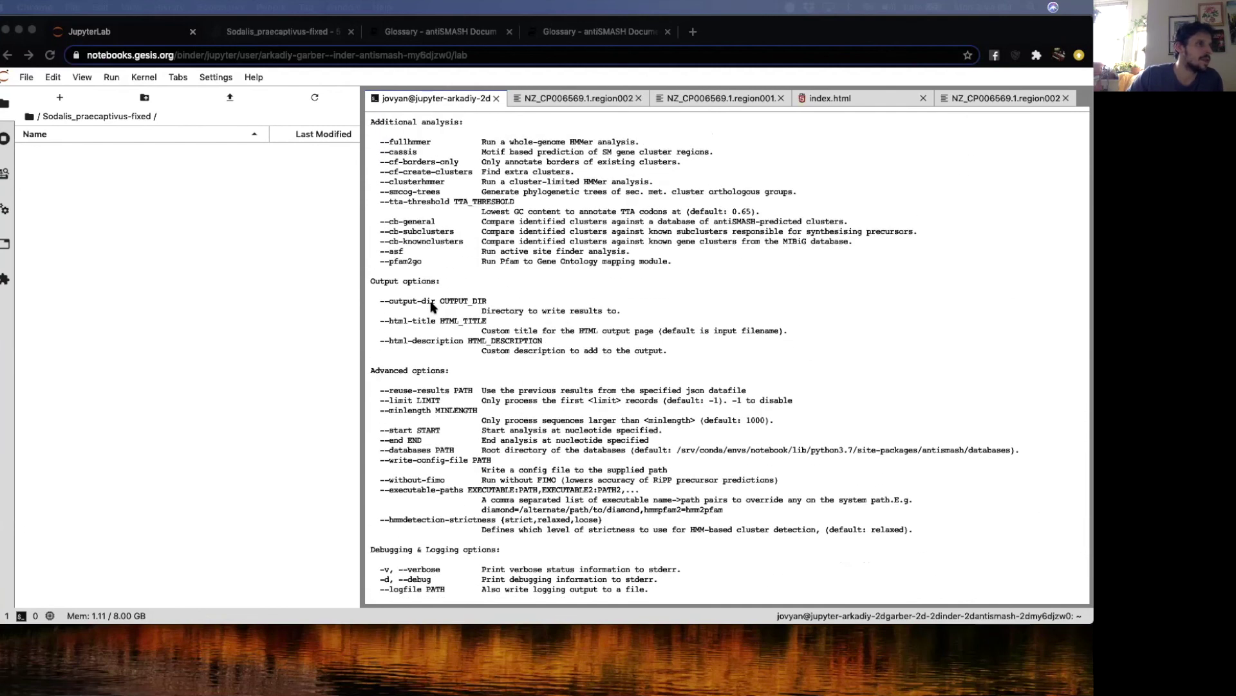
scroll(431, 306, "down", 18)
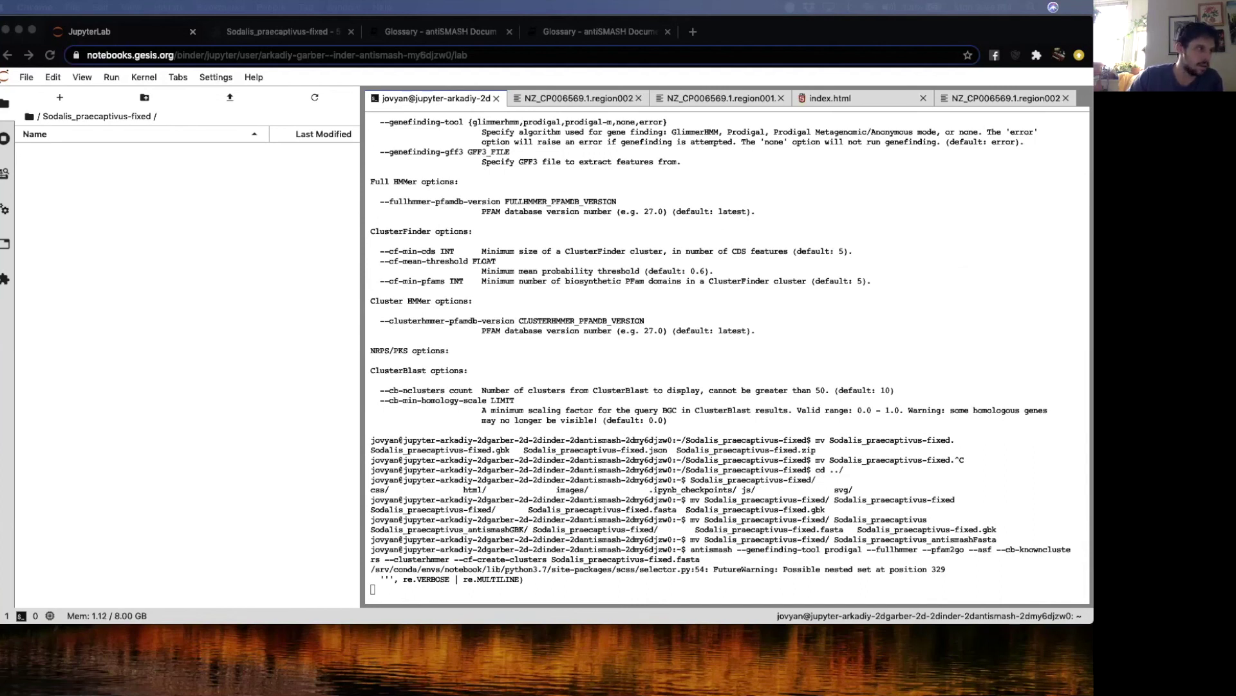
scroll(476, 337, "up", 10)
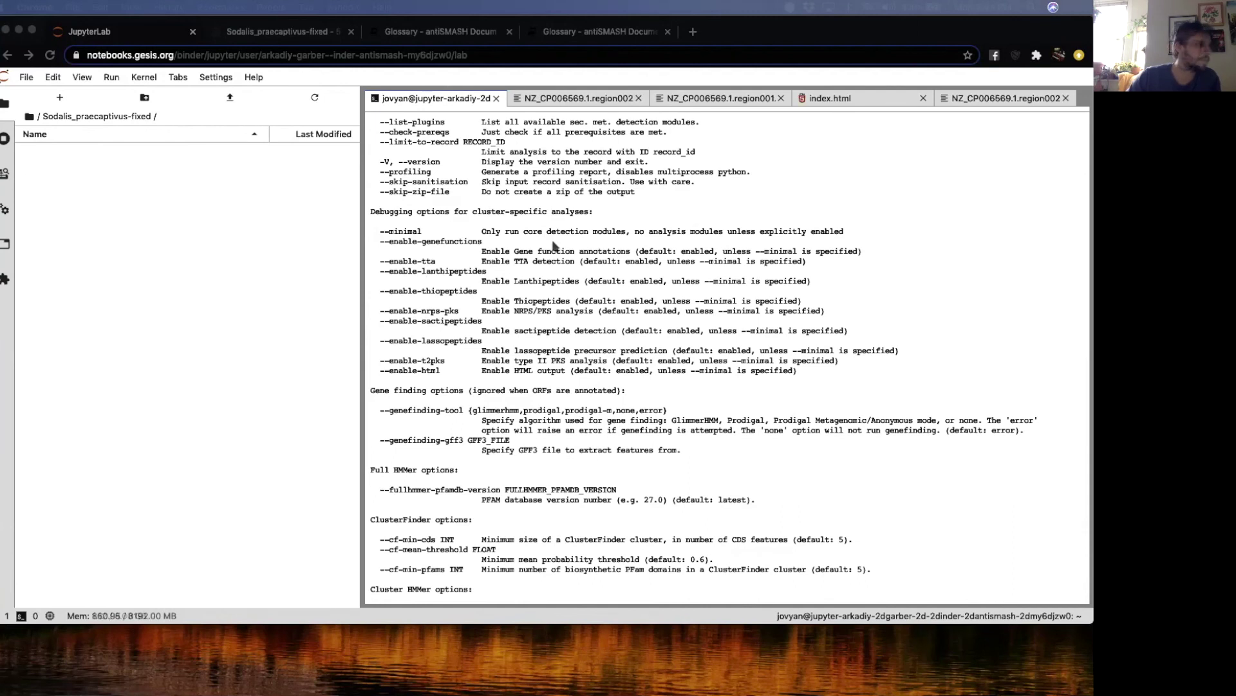
scroll(563, 407, "down", 10)
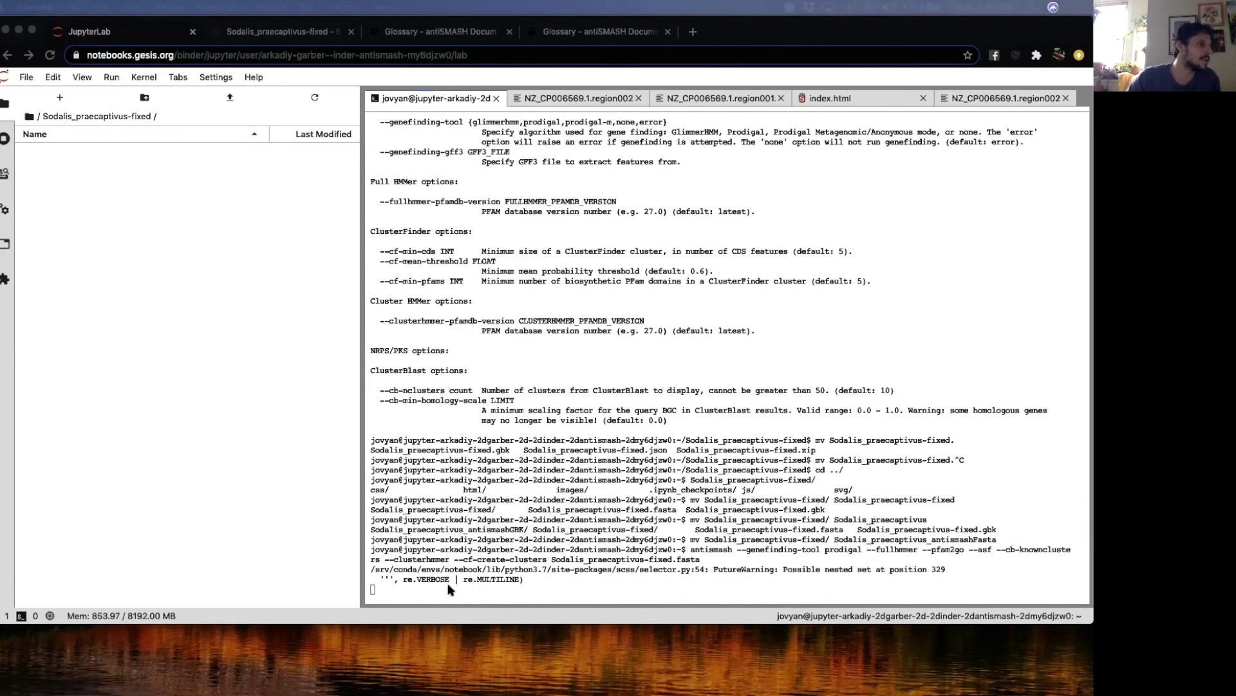